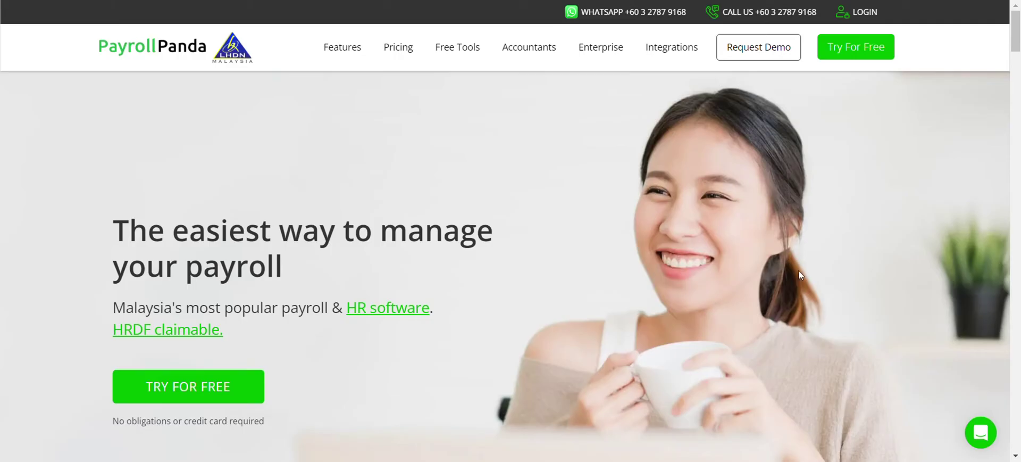
Step: Log in to PayrollPanda, view the payroll overview, and expand the Settings menu
scroll(799, 275, down, 7)
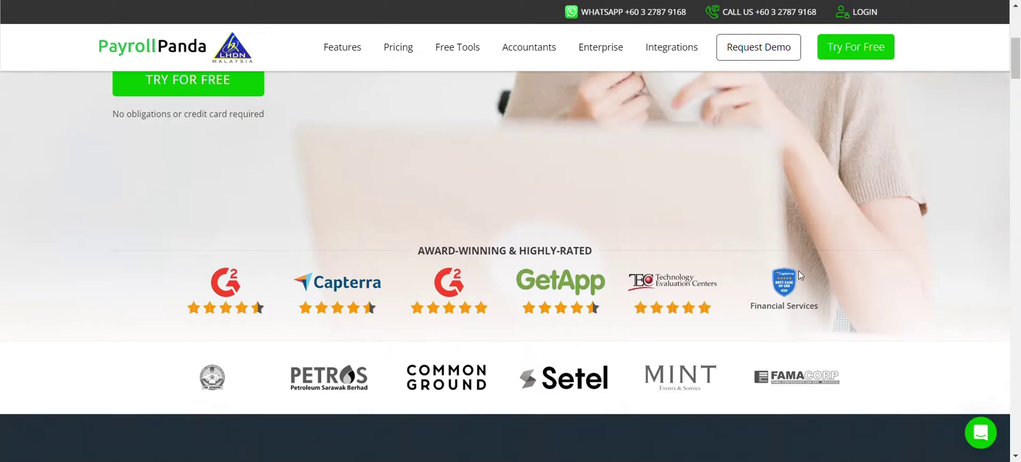
scroll(799, 274, down, 7)
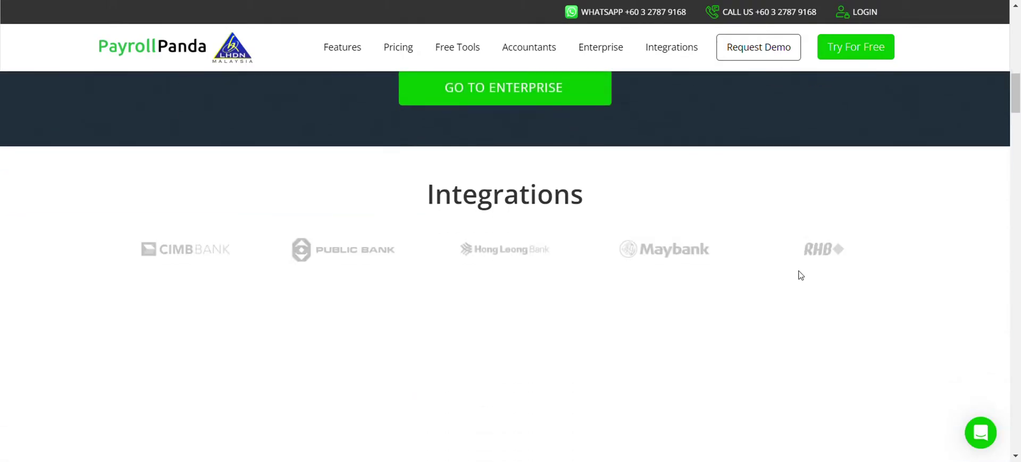
scroll(799, 275, down, 5)
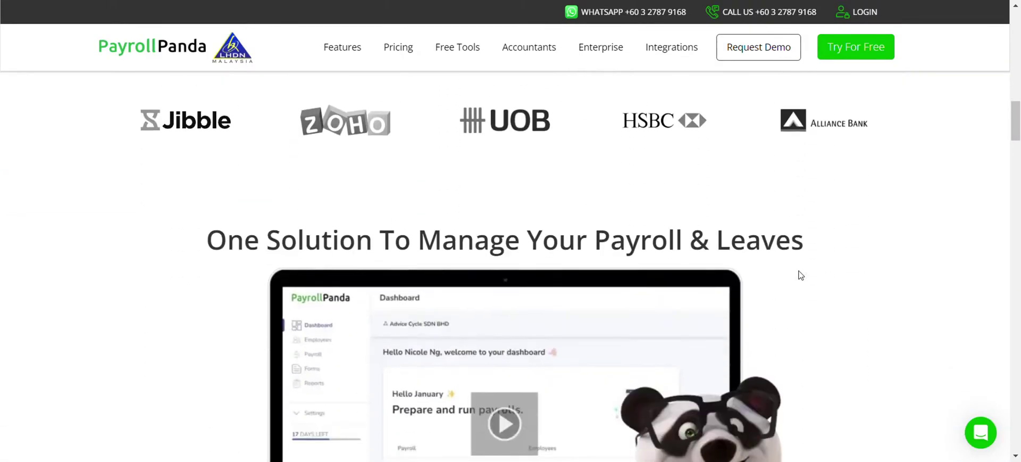
scroll(800, 275, down, 8)
scroll(800, 275, down, 8)
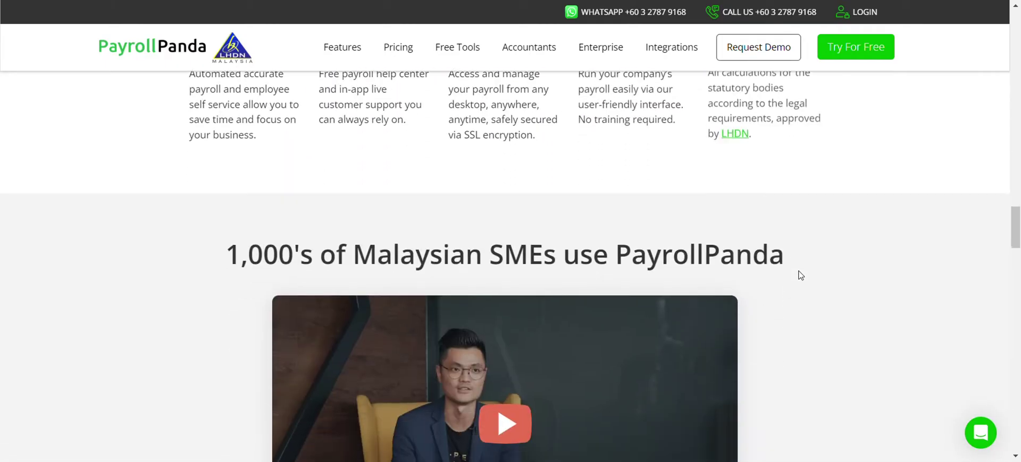
scroll(800, 275, down, 8)
scroll(801, 276, down, 8)
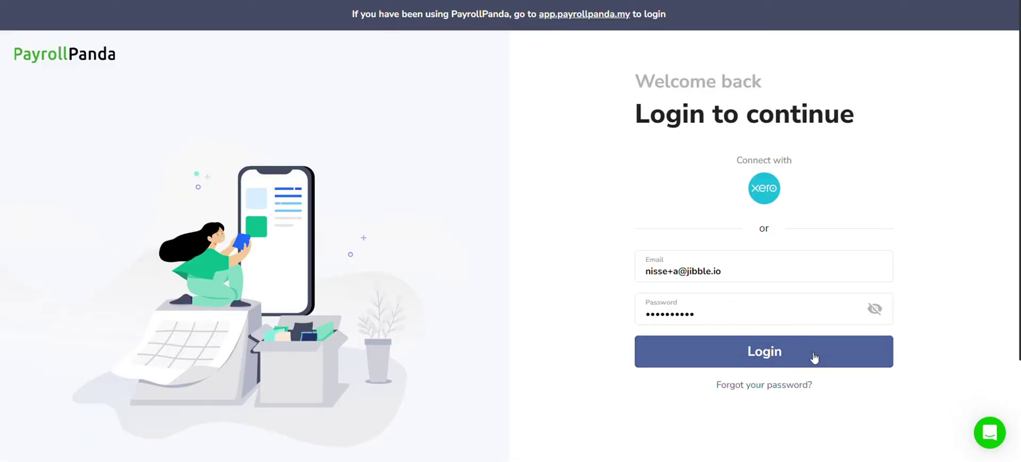
click(813, 353)
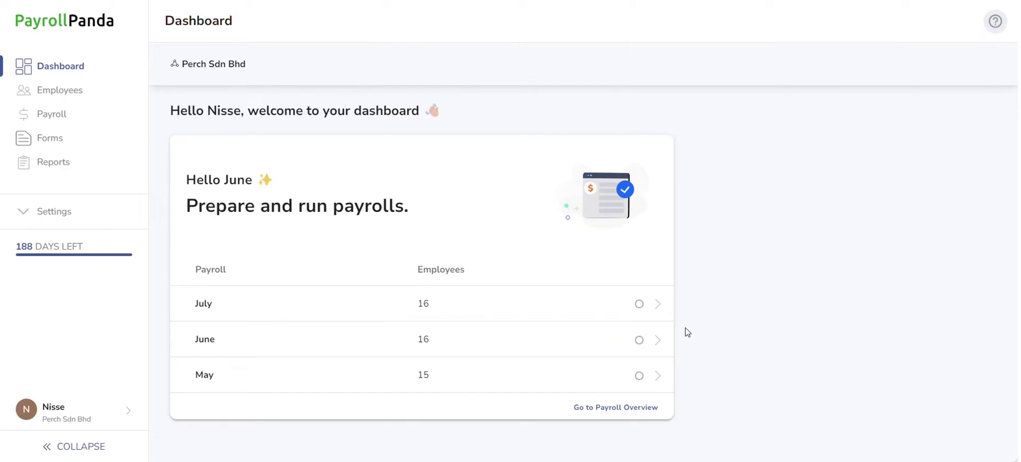
click(600, 409)
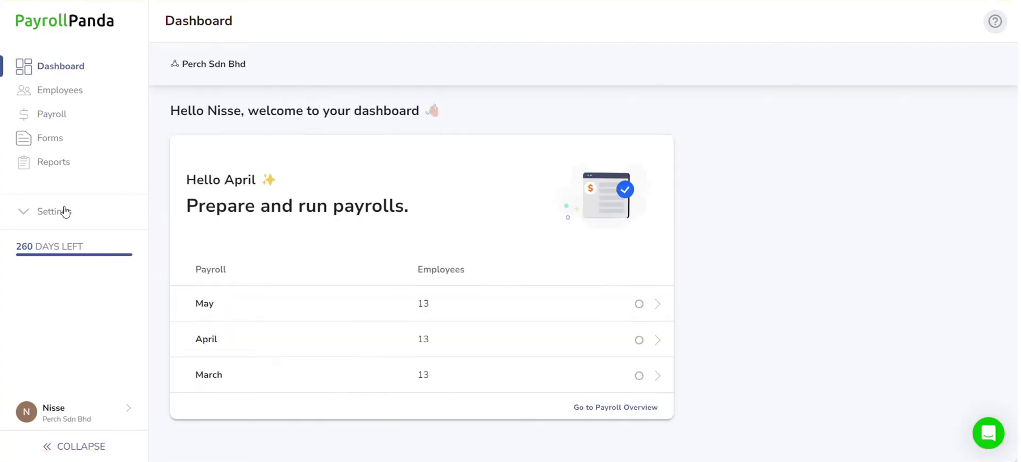
click(63, 211)
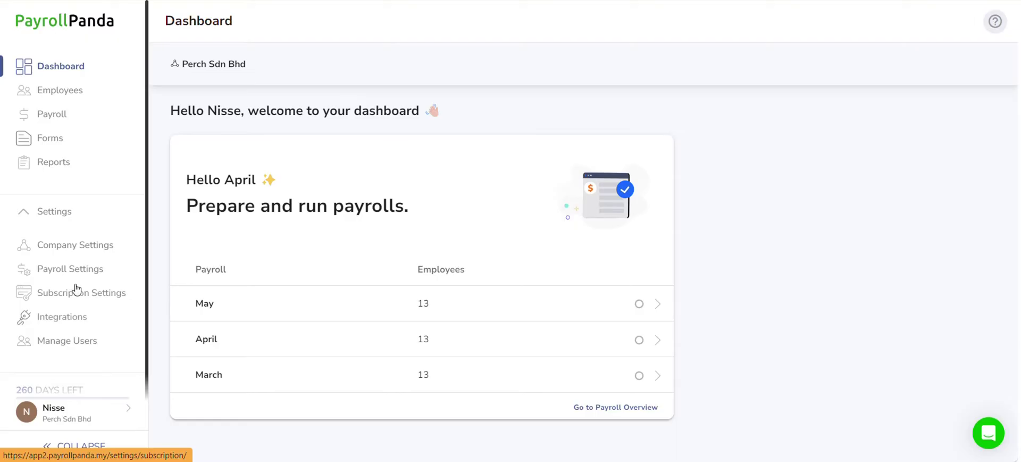
Step: In the company profile, set HRDF to Not Applicable and save the statutory information
click(86, 248)
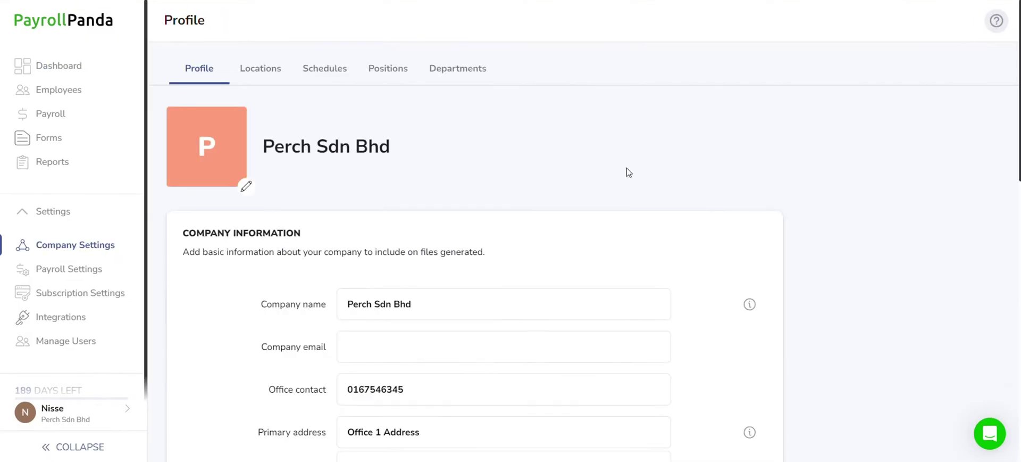
scroll(362, 138, down, 2)
triple_click(383, 176)
click(381, 211)
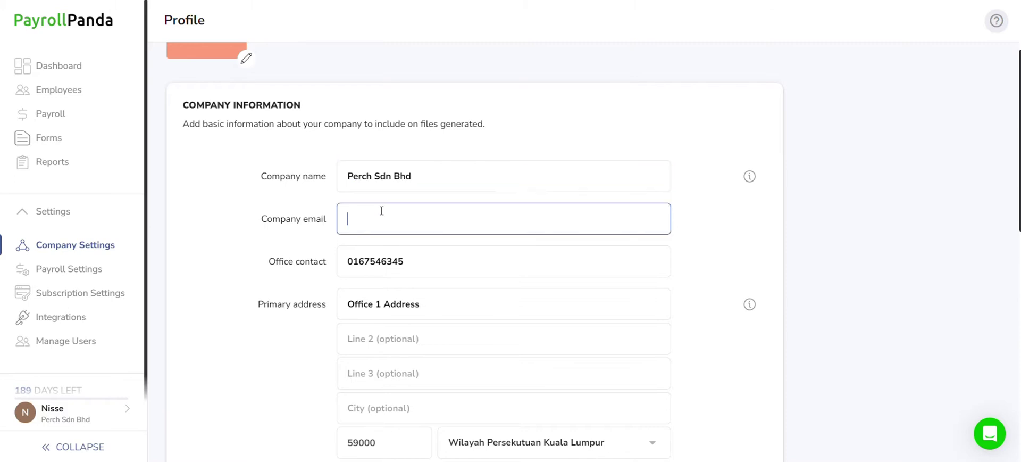
scroll(513, 244, down, 2)
scroll(513, 243, down, 4)
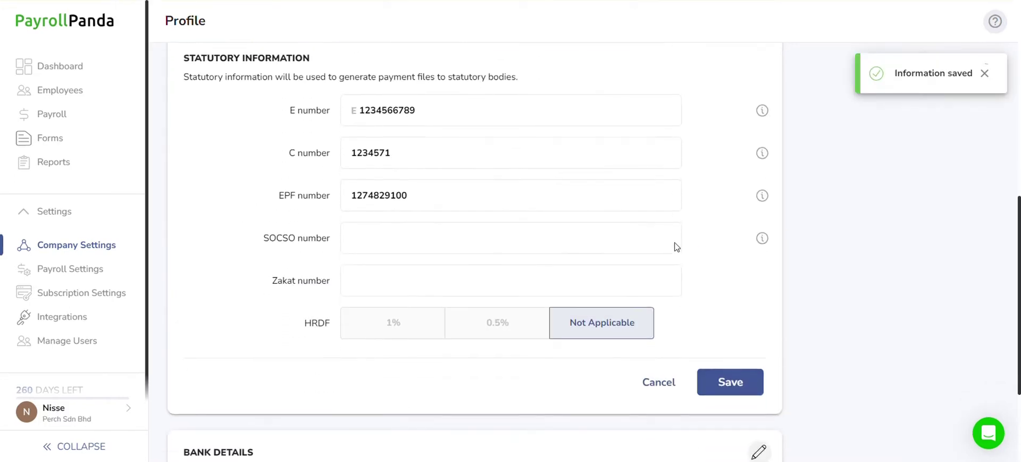
click(521, 325)
click(407, 312)
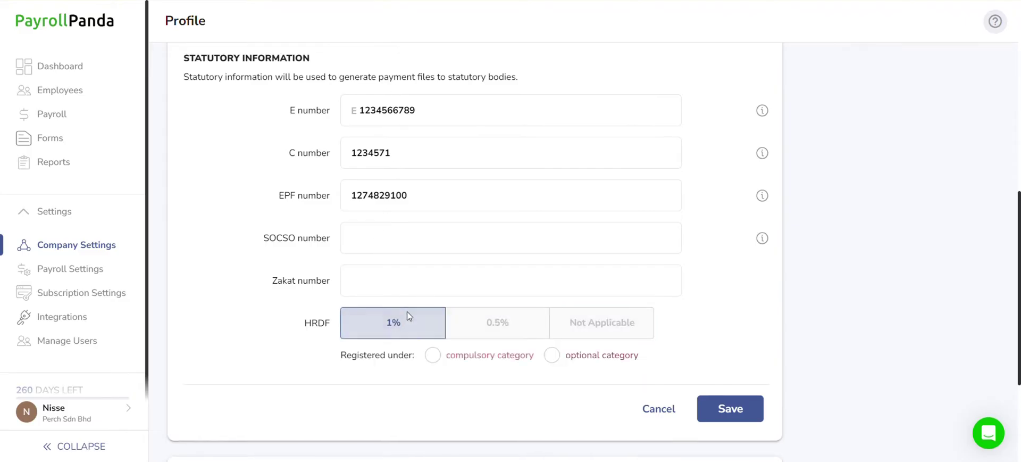
click(500, 325)
click(594, 322)
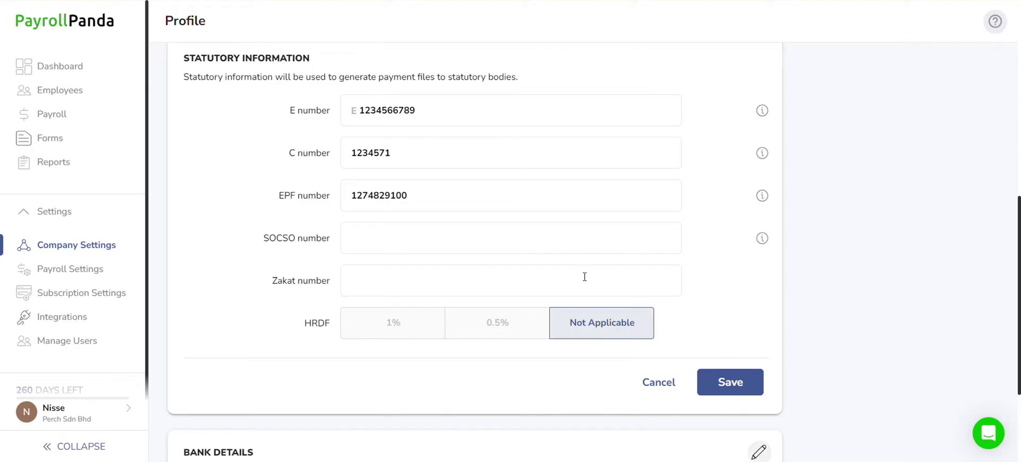
click(730, 381)
Step: Edit and save the Ambank bank details
click(759, 295)
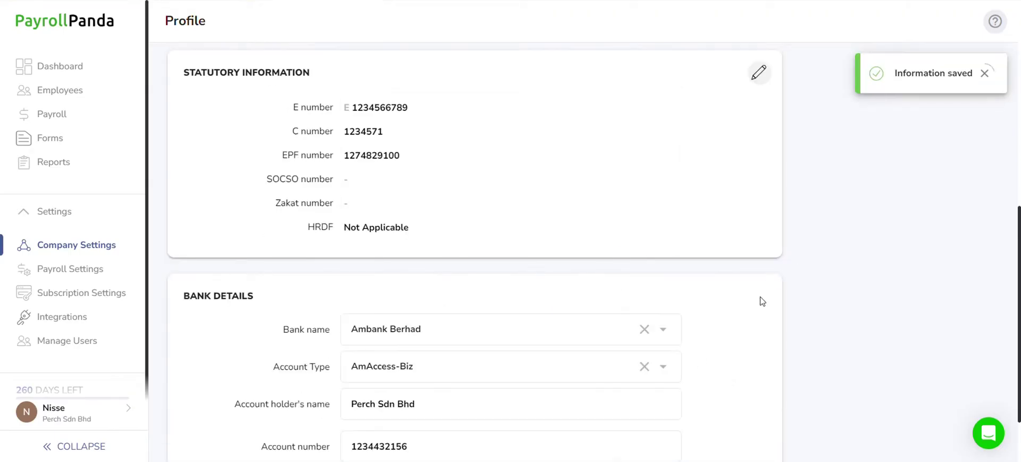
scroll(656, 287, down, 2)
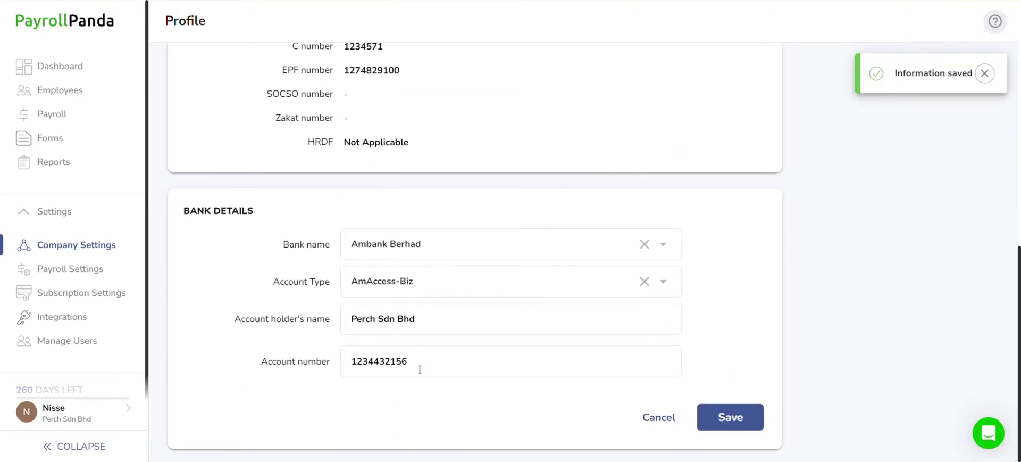
click(734, 420)
Step: Add Location 1 with postcode 59000 in Wilayah Persekutuan Kuala Lumpur
click(251, 77)
click(586, 356)
click(676, 122)
text(Location 1)
click(668, 207)
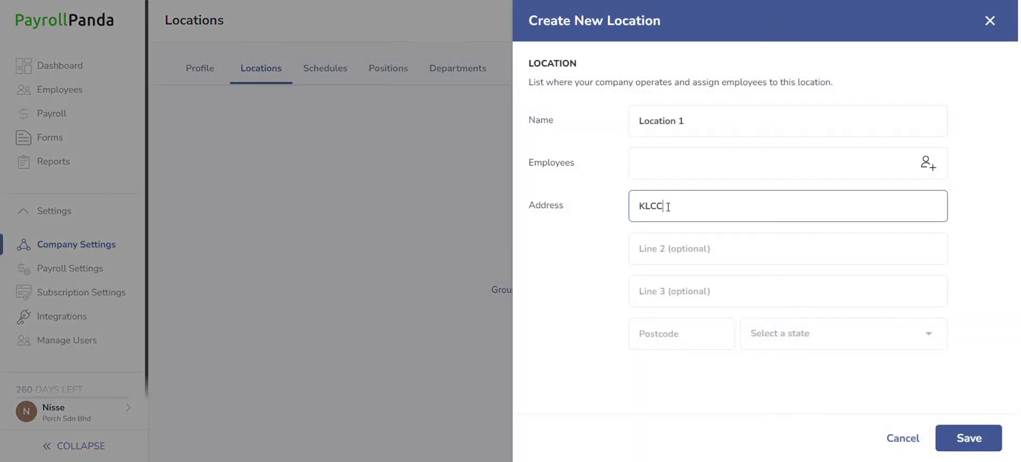
click(667, 328)
text(59000)
click(782, 354)
scroll(795, 394, down, 5)
click(804, 388)
click(976, 440)
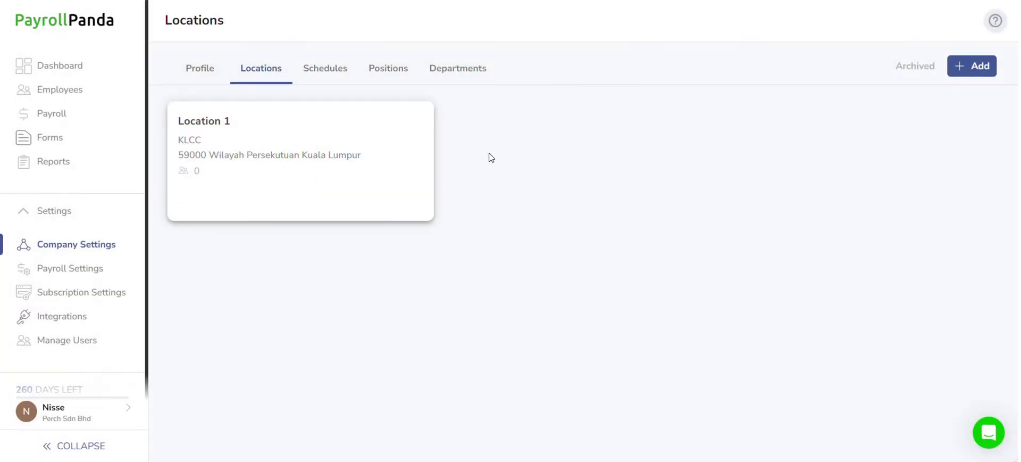
Step: Create a work schedule named 'Schedule 2' and assign all employees to it
click(334, 79)
click(961, 66)
click(710, 114)
text(S)
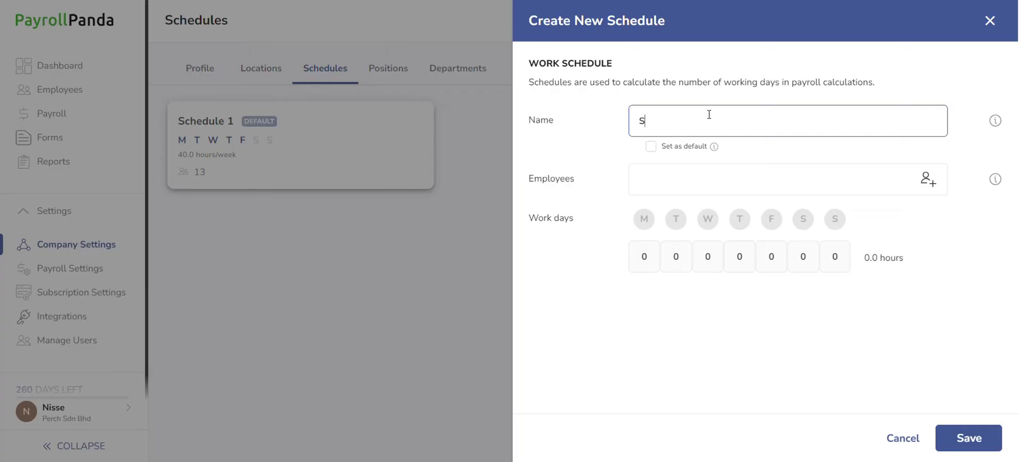
text(chedule 2)
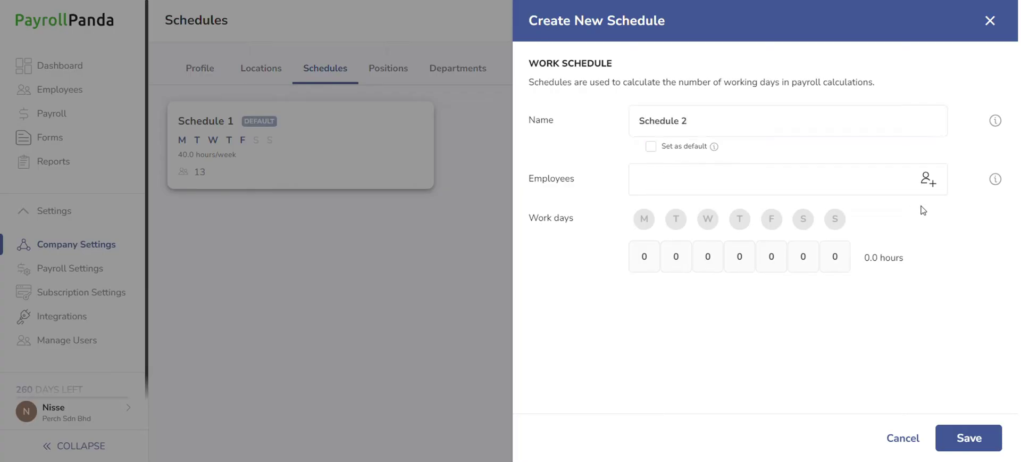
click(928, 179)
scroll(415, 160, down, 2)
click(733, 66)
click(928, 180)
click(282, 160)
click(702, 406)
Step: Make Monday through Friday work days and save Schedule 2
click(644, 219)
click(676, 219)
click(708, 219)
click(740, 219)
click(774, 223)
click(968, 438)
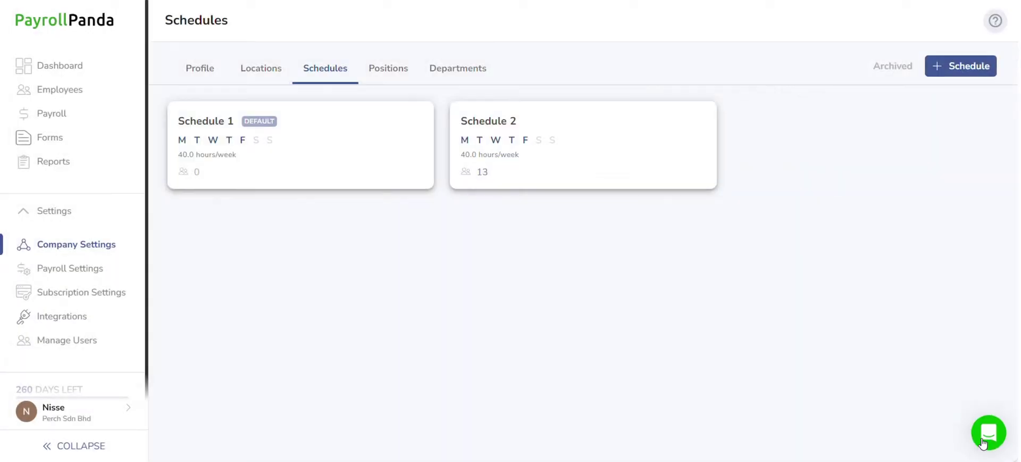
click(620, 375)
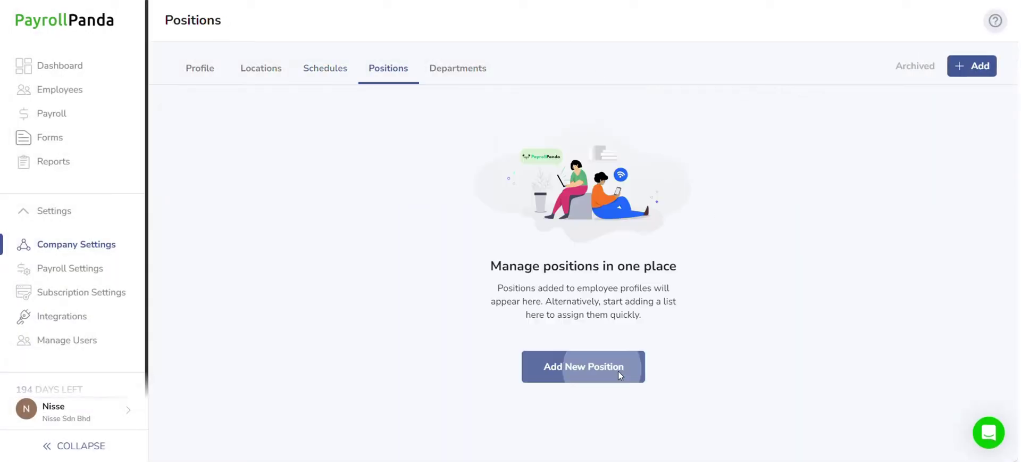
Step: Add the Sales Associate and Finance Manager job positions
click(724, 128)
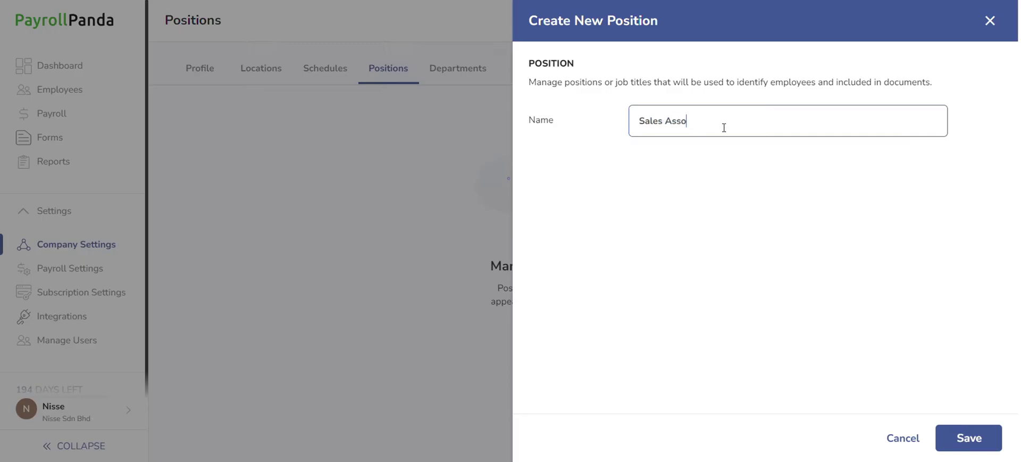
click(966, 439)
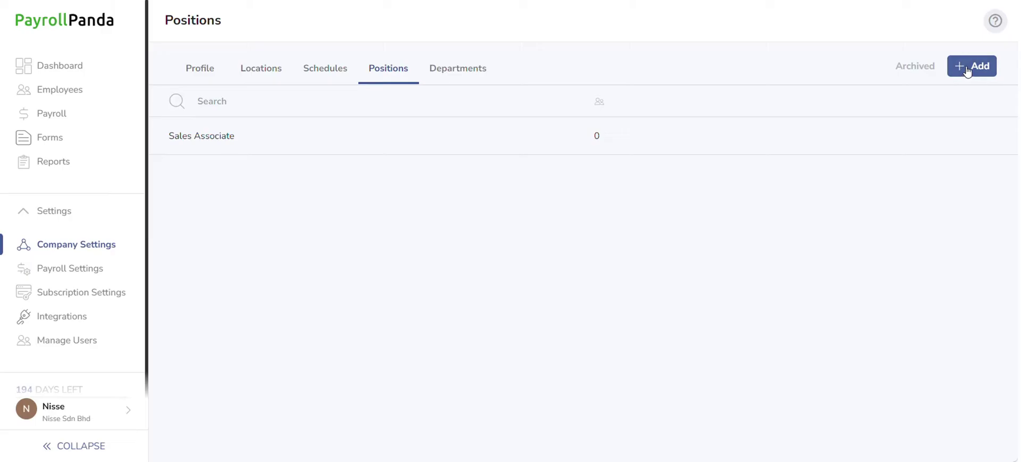
click(972, 65)
click(674, 125)
text(Finance Manager)
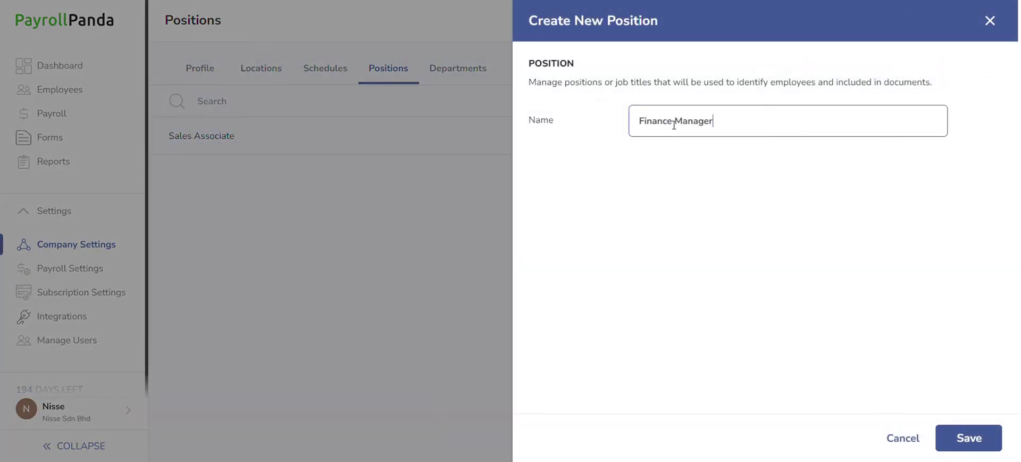
click(952, 452)
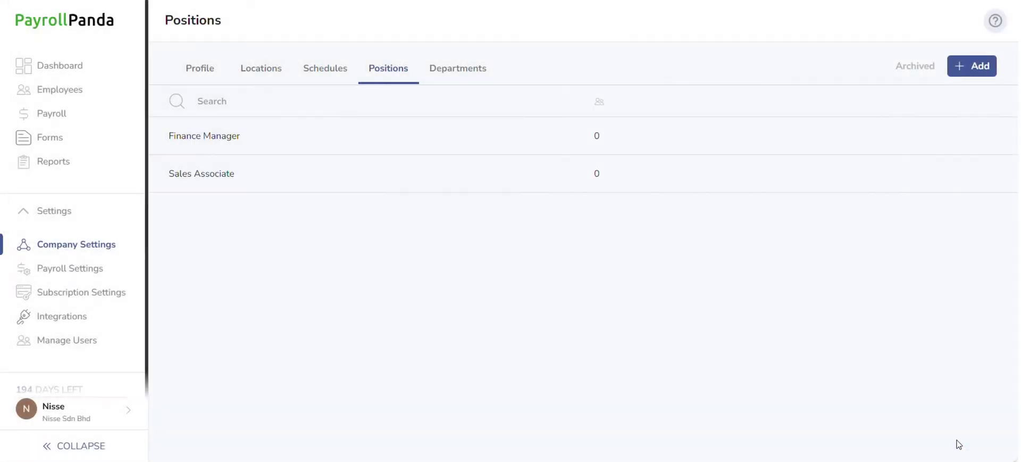
Step: Create a new department named Finance
click(462, 67)
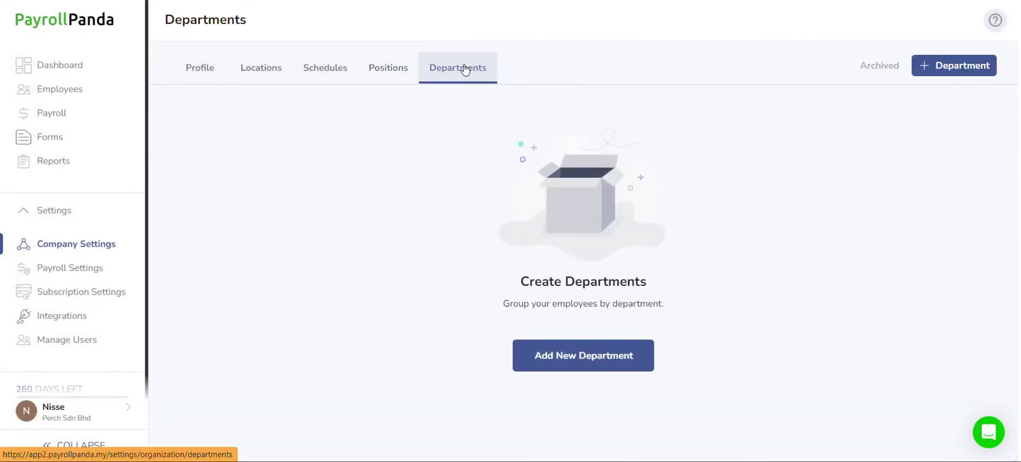
click(592, 362)
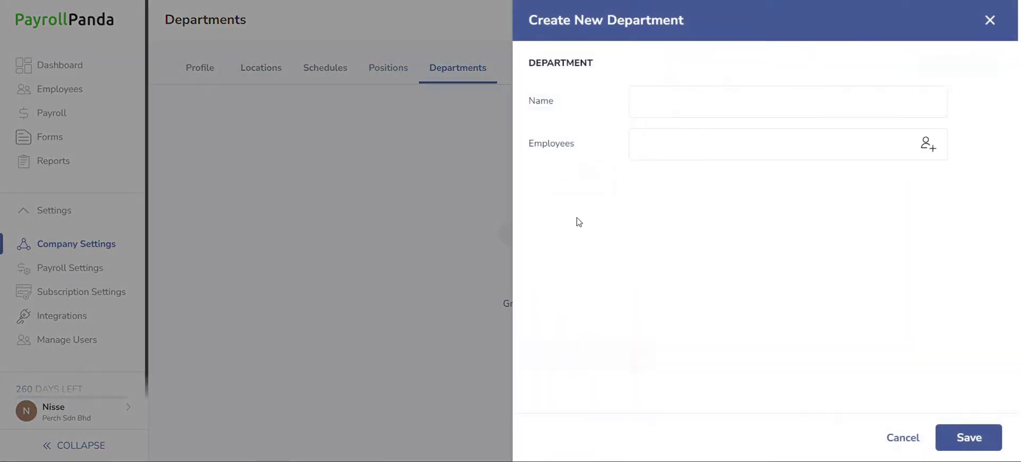
click(683, 105)
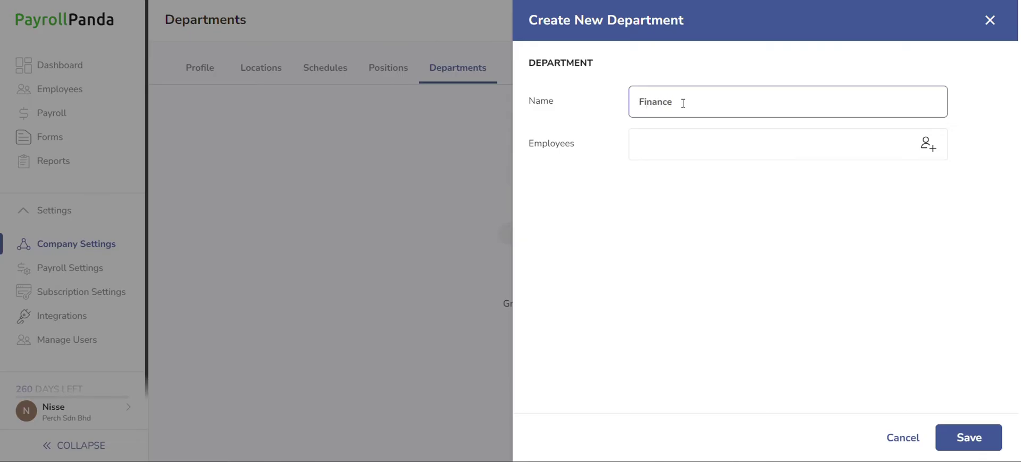
click(670, 154)
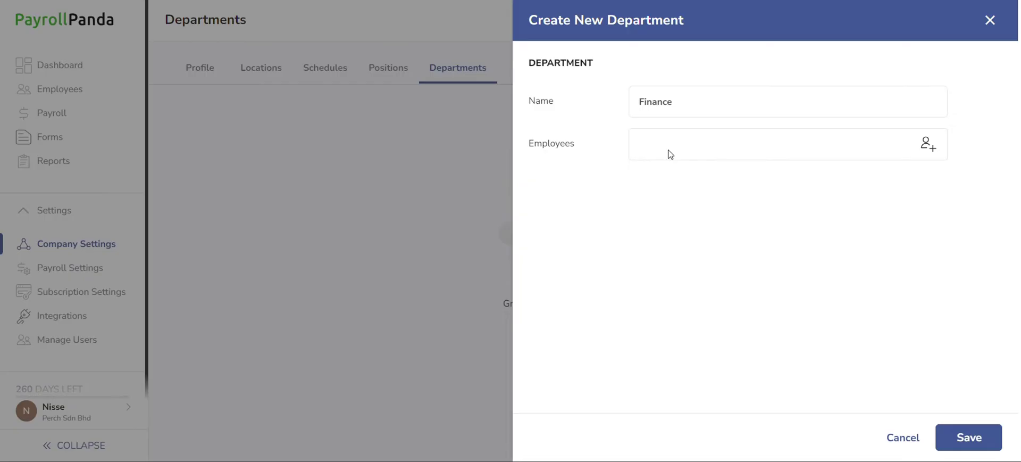
click(959, 439)
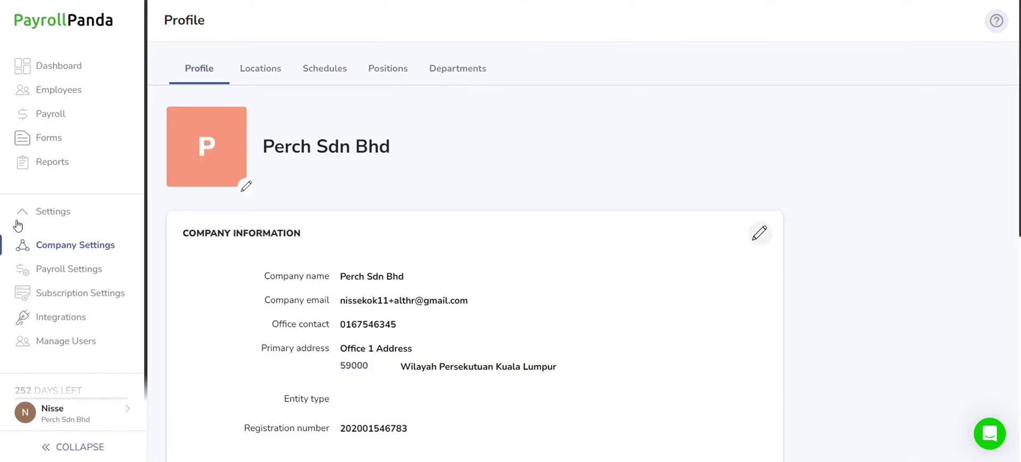
Step: Rename the default payroll cycle to Payroll Cycle 1, trying Day 25 cut-off and payroll month options
click(85, 271)
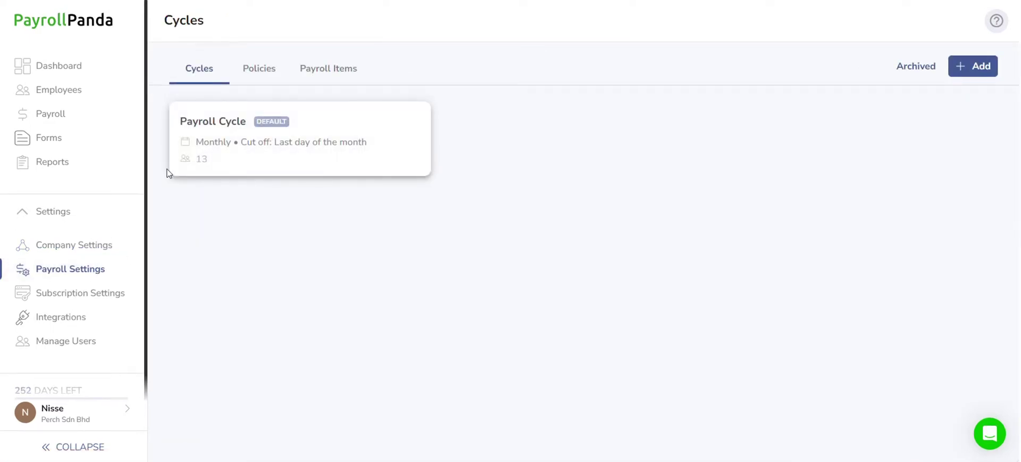
mouse_move(280, 113)
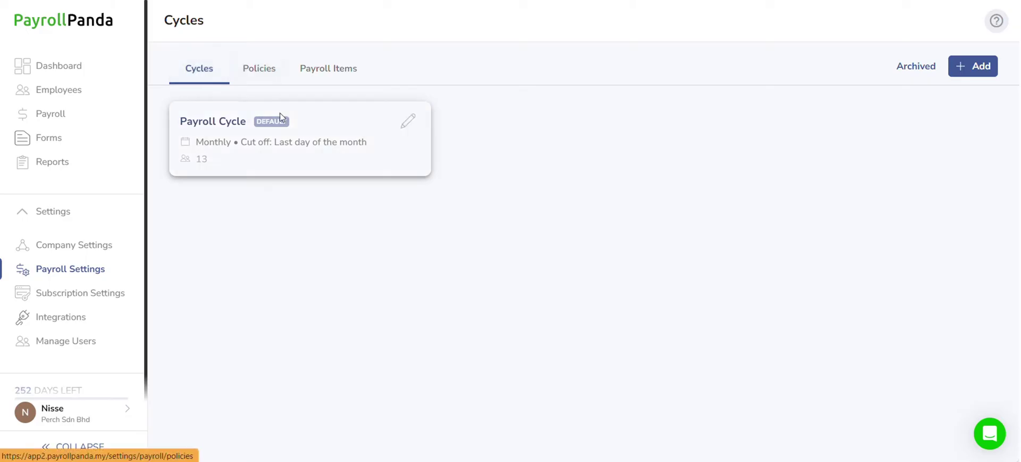
click(410, 123)
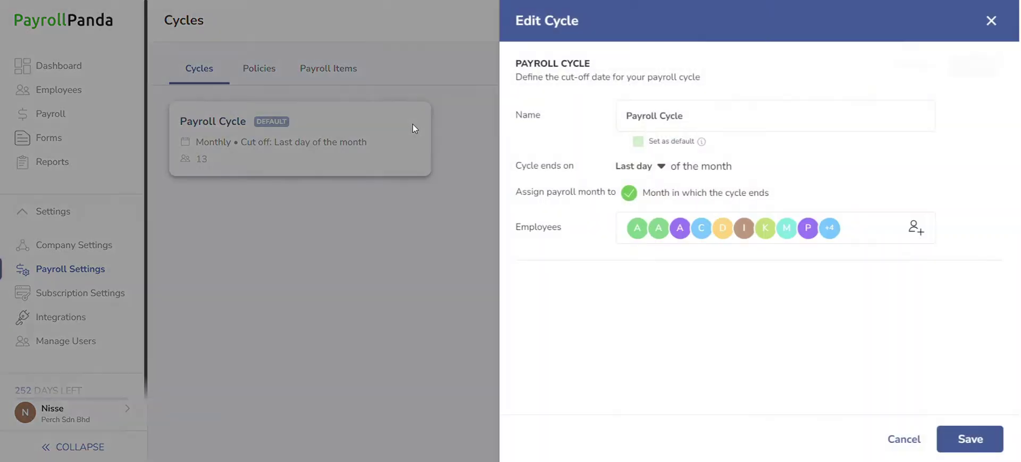
click(691, 117)
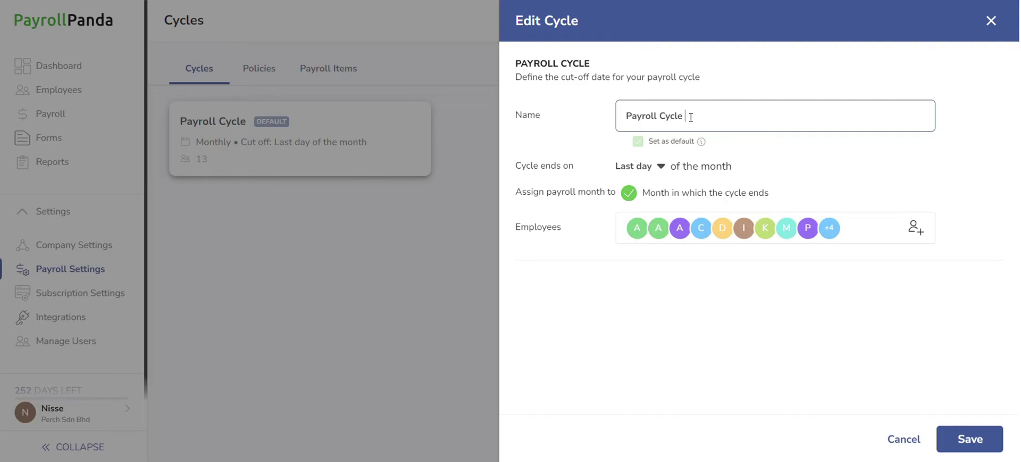
click(659, 167)
scroll(634, 226, down, 1)
scroll(635, 228, down, 8)
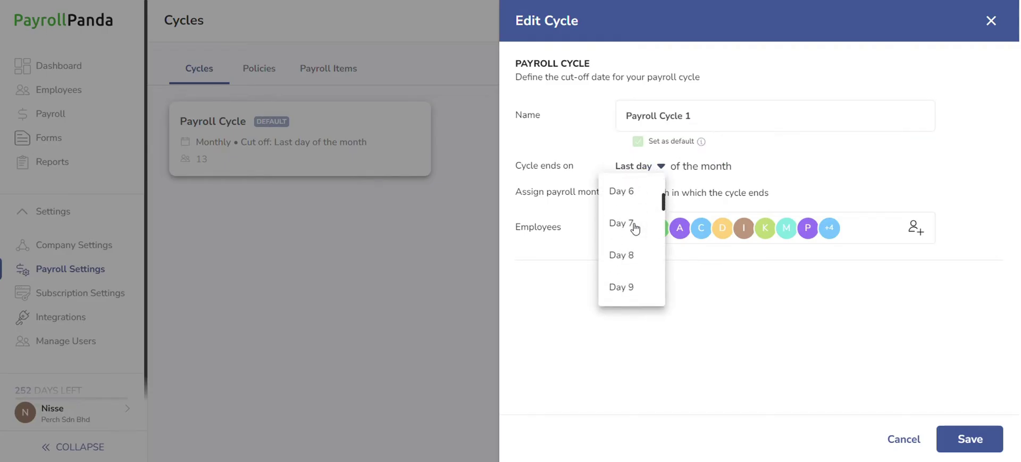
scroll(635, 228, down, 3)
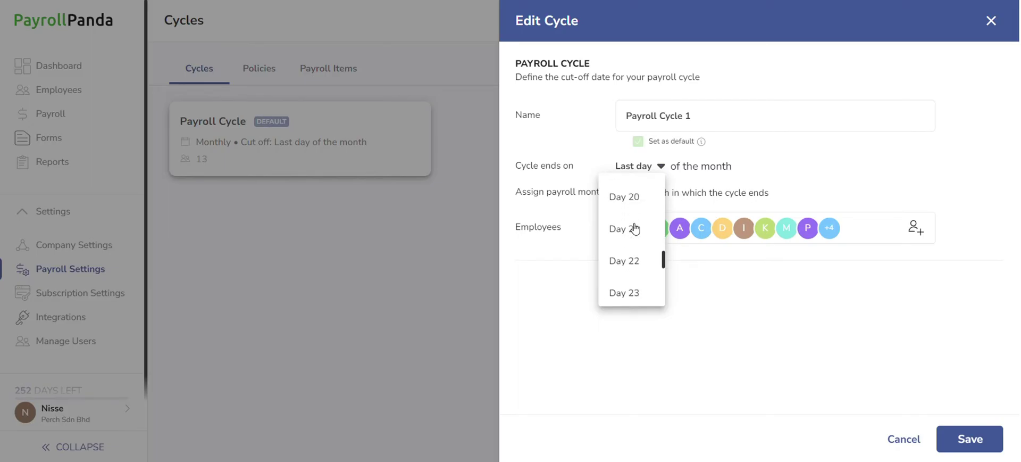
click(626, 224)
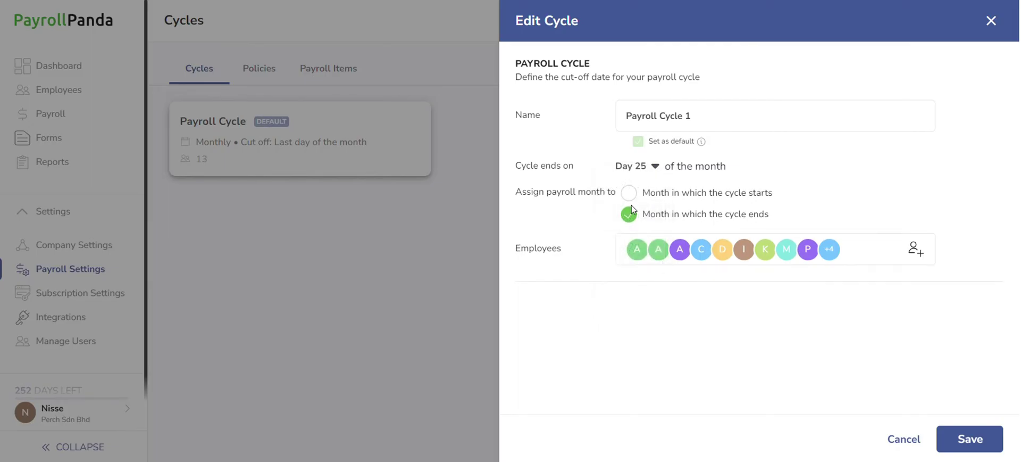
click(630, 194)
click(634, 215)
Step: Assign all employees, set the cut-off back to Last day, and save the cycle
click(923, 250)
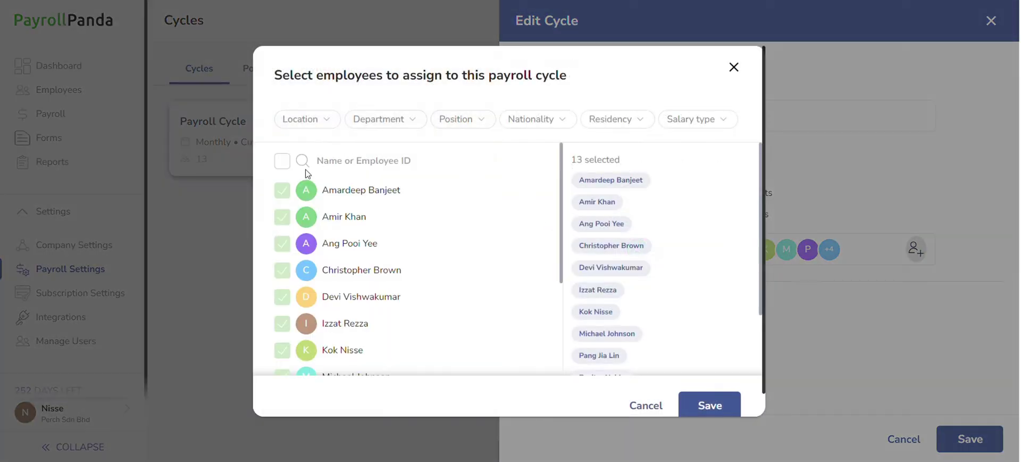
click(282, 161)
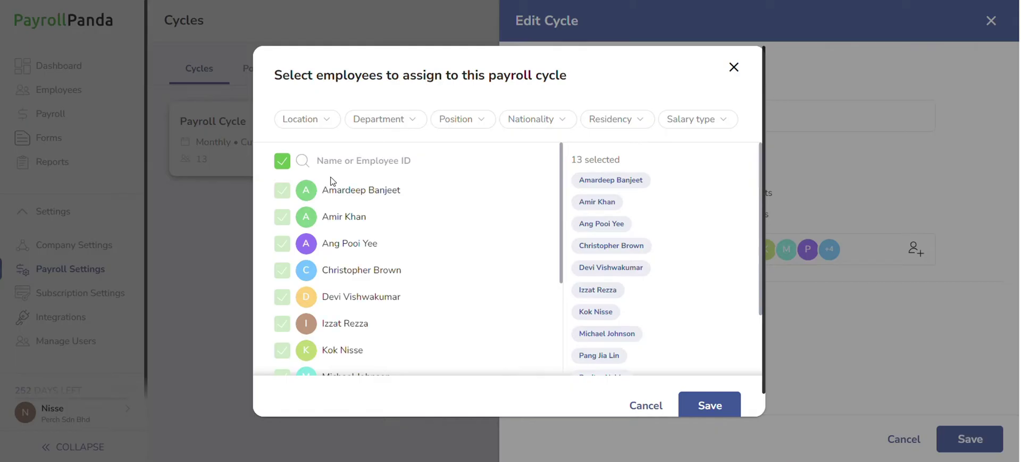
click(716, 393)
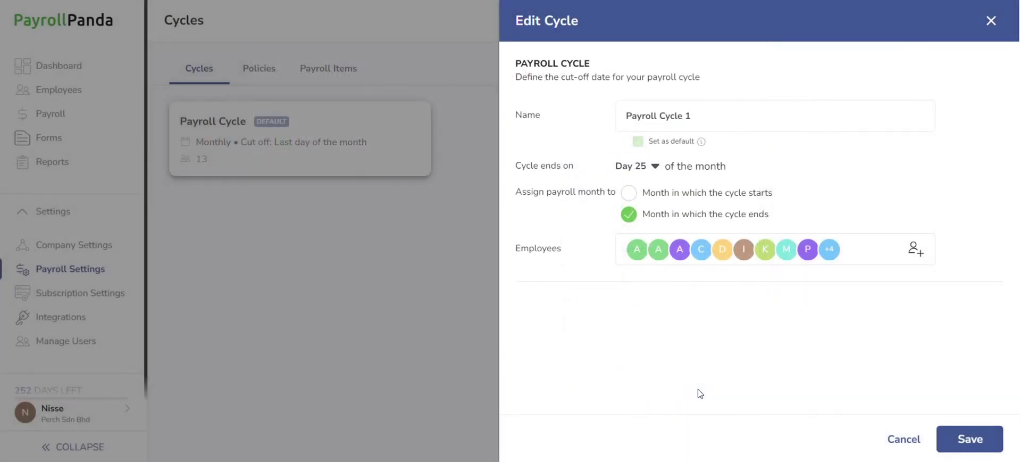
click(629, 168)
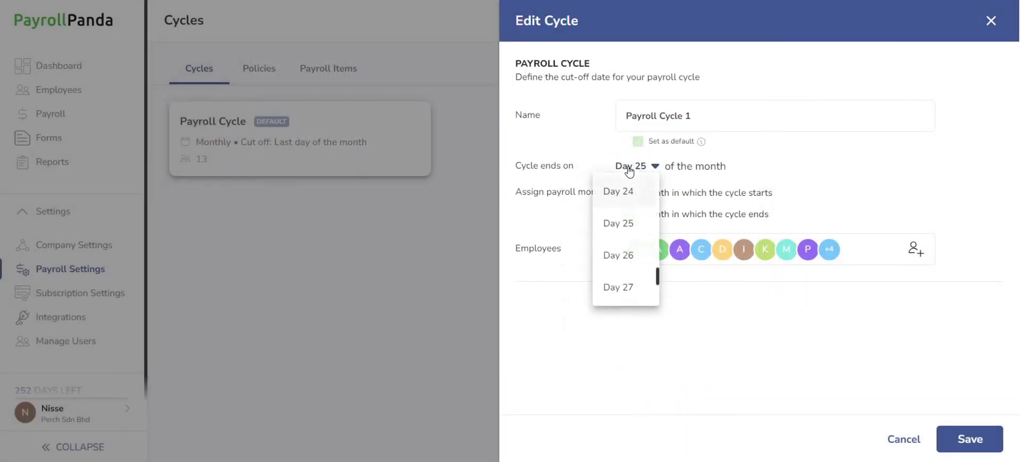
scroll(647, 213, down, 3)
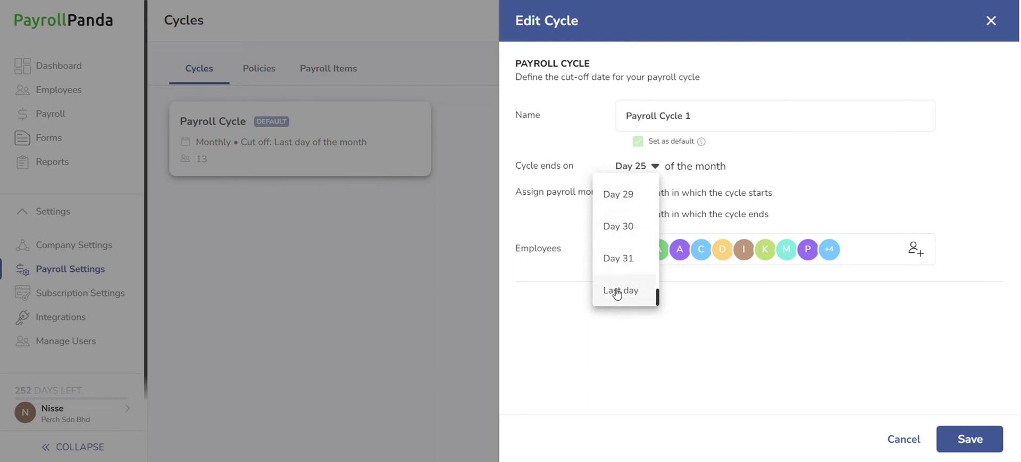
click(617, 292)
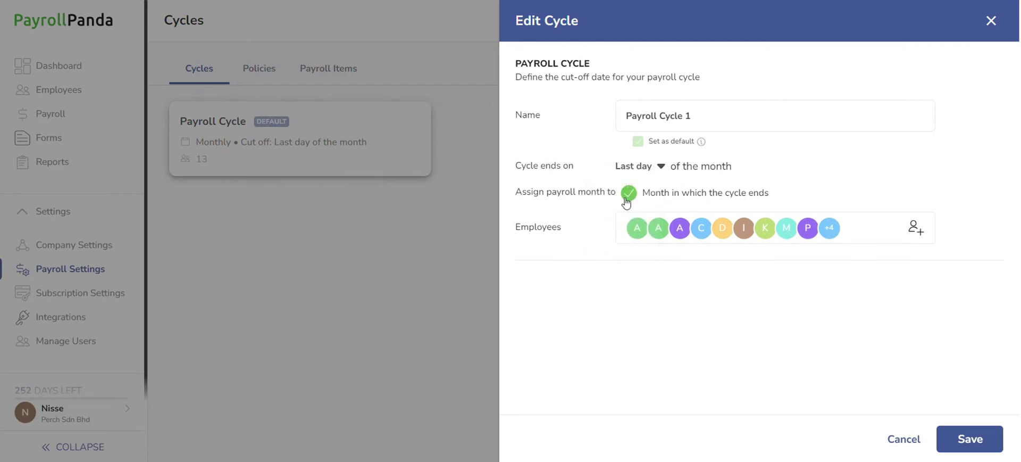
click(970, 439)
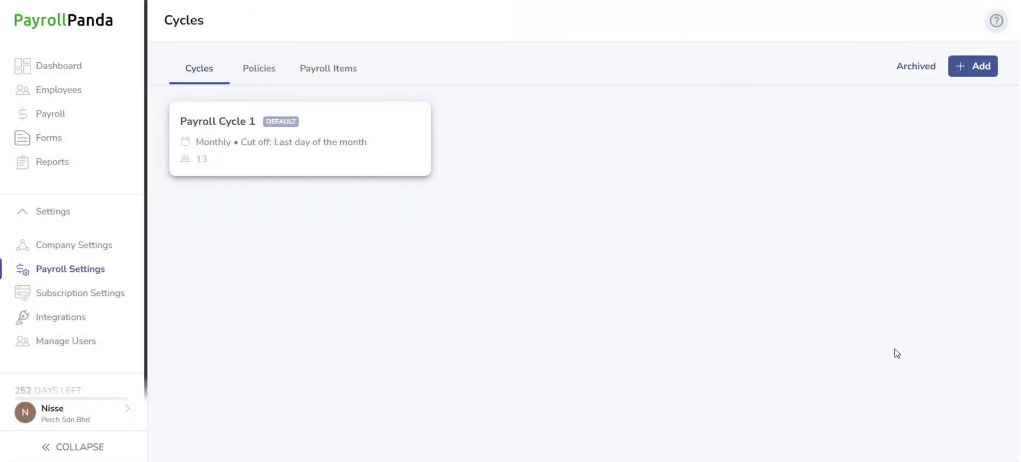
Step: Edit Policy 1 under Policies and select all employees for it
click(268, 69)
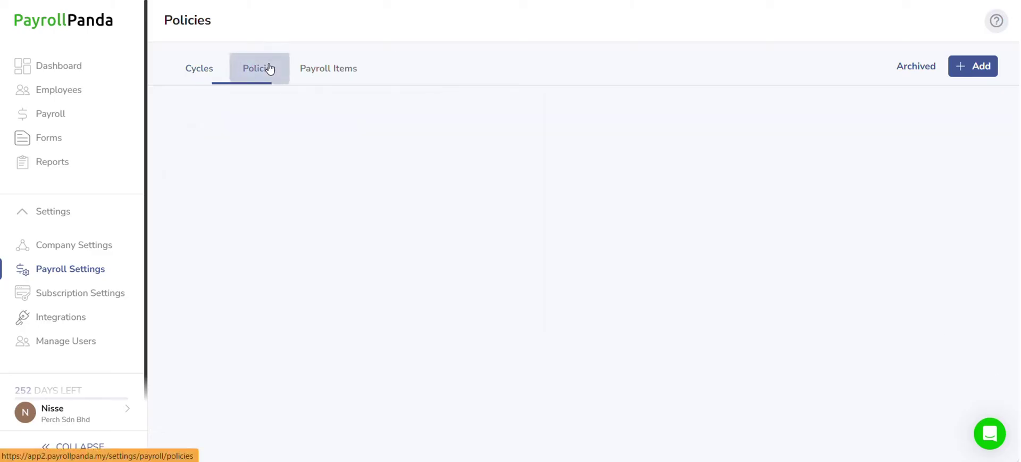
click(409, 153)
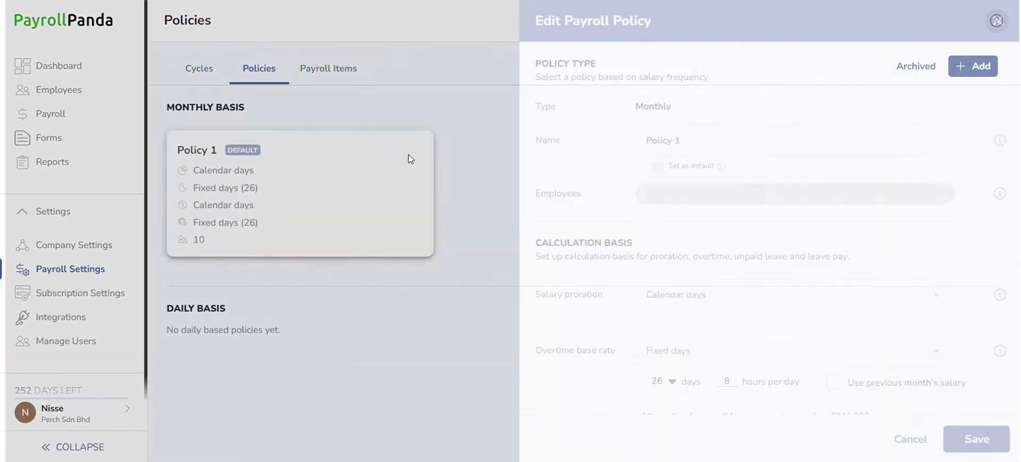
click(701, 147)
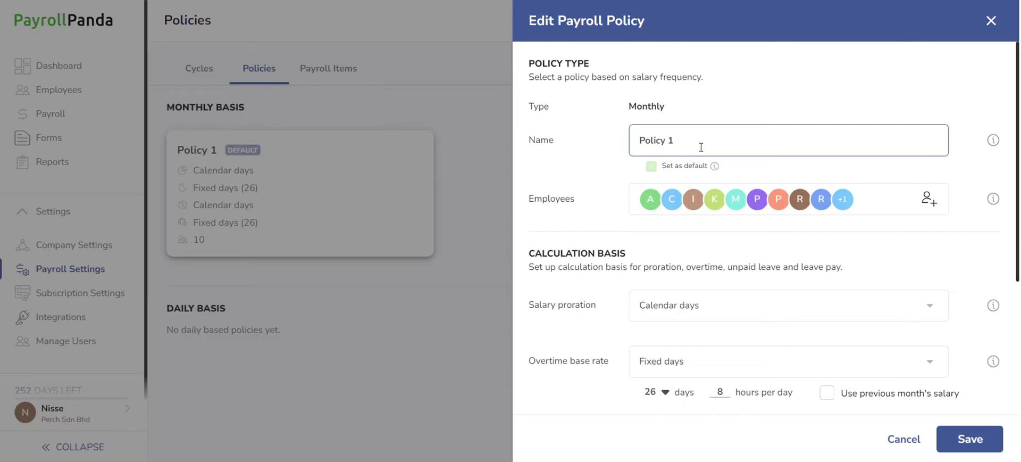
click(929, 199)
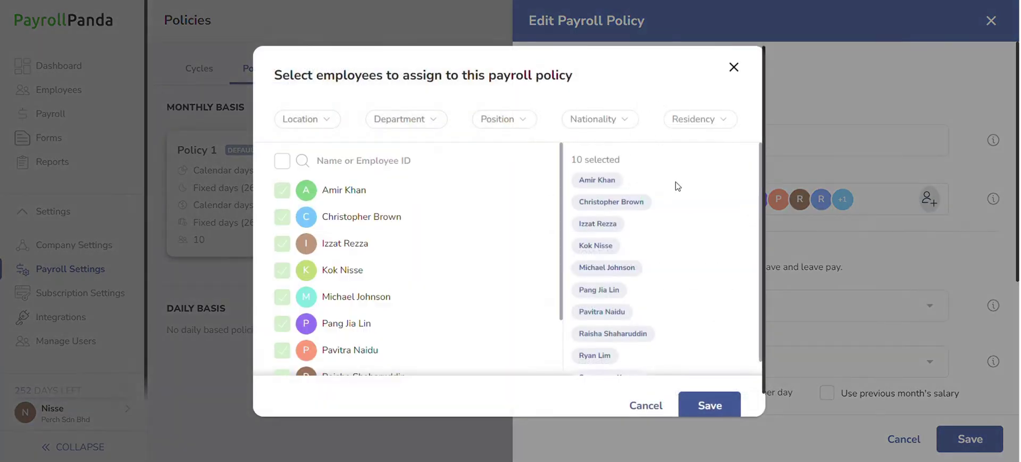
scroll(413, 181, down, 1)
scroll(388, 213, up, 1)
click(282, 160)
click(711, 405)
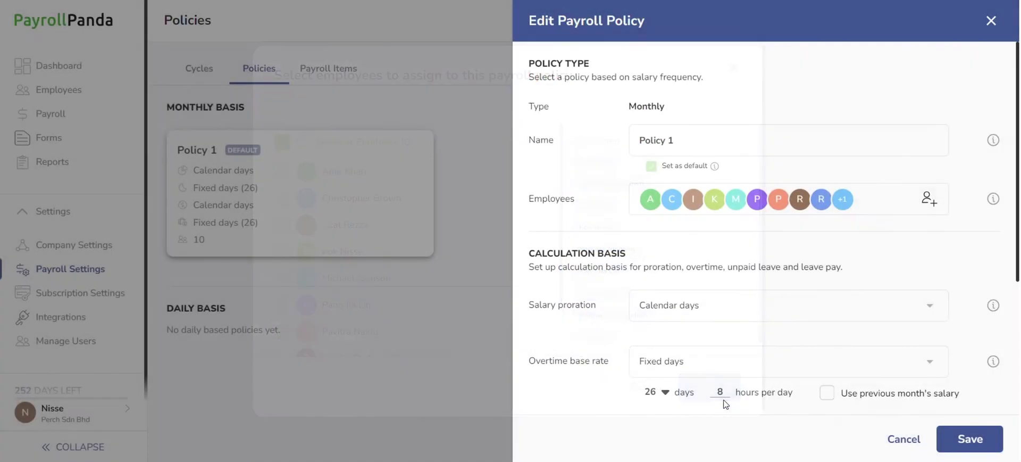
Step: Keep salary proration and unpaid leave on Calendar days, and overtime base rate on Fixed days
scroll(691, 303, down, 3)
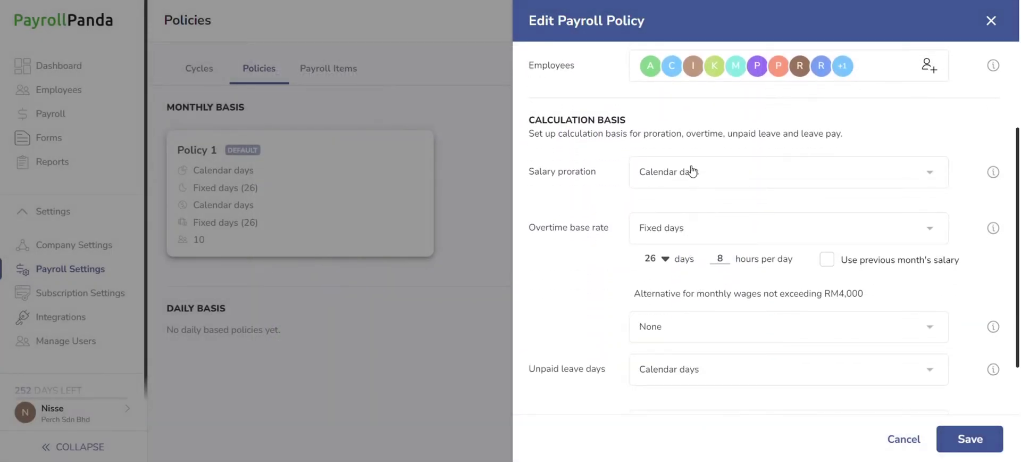
click(691, 170)
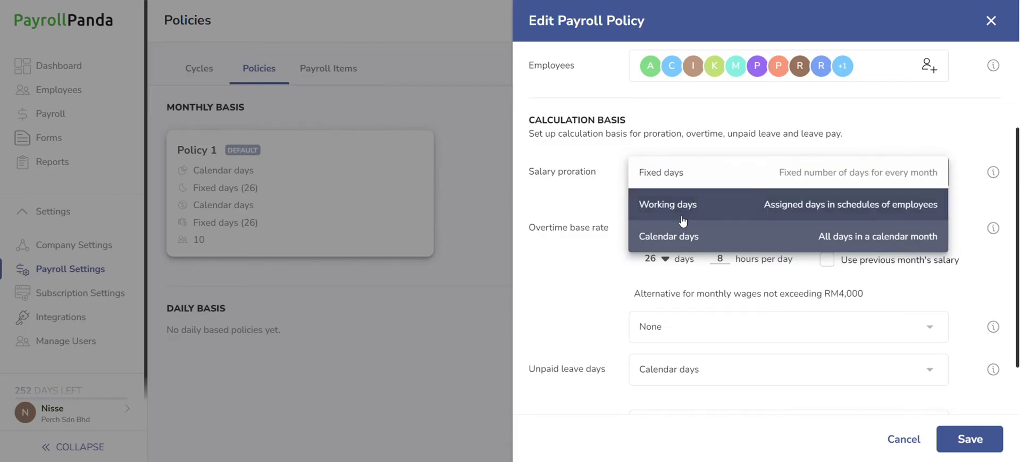
click(688, 247)
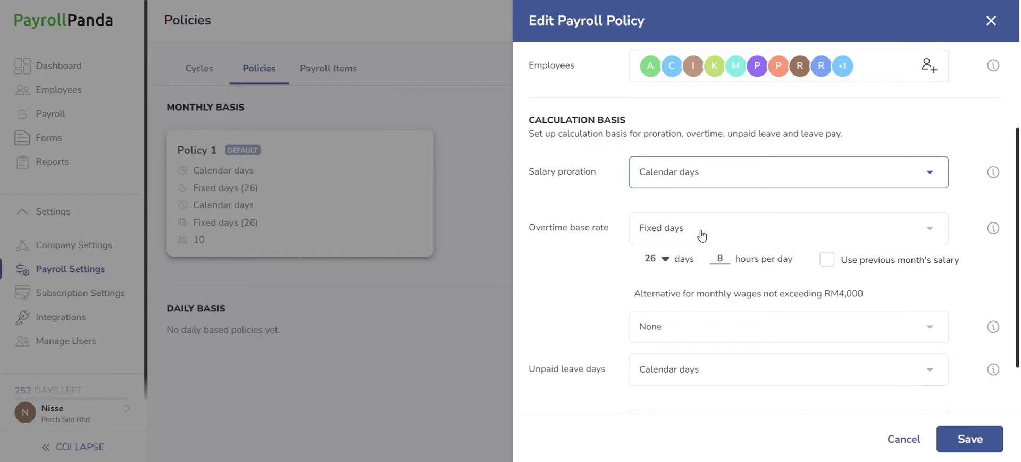
click(702, 234)
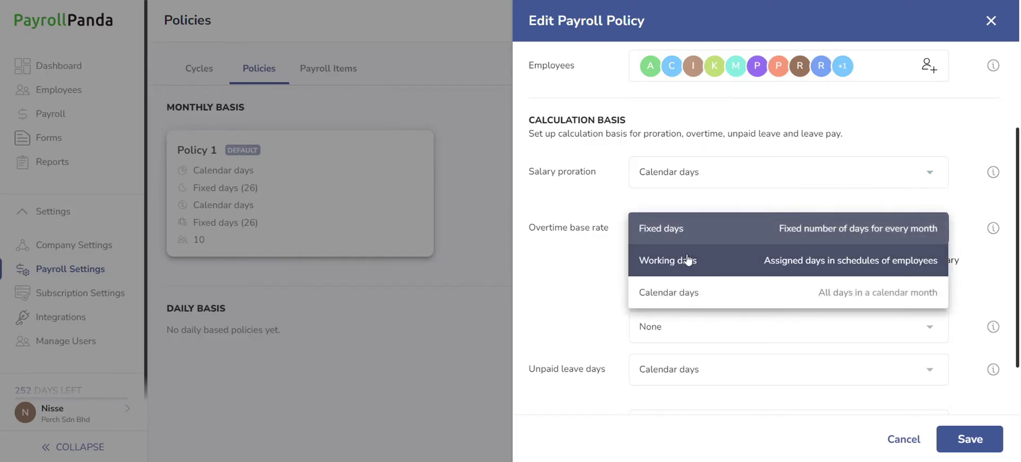
click(695, 234)
click(692, 237)
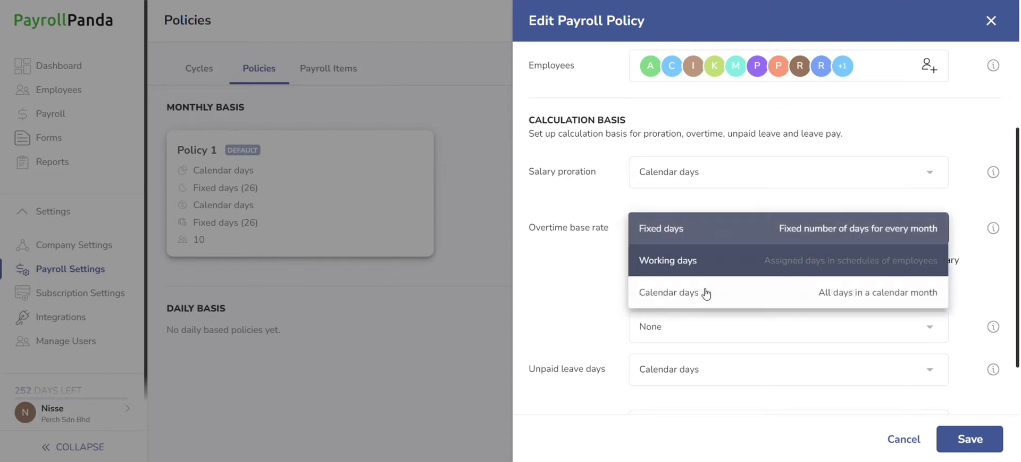
click(715, 296)
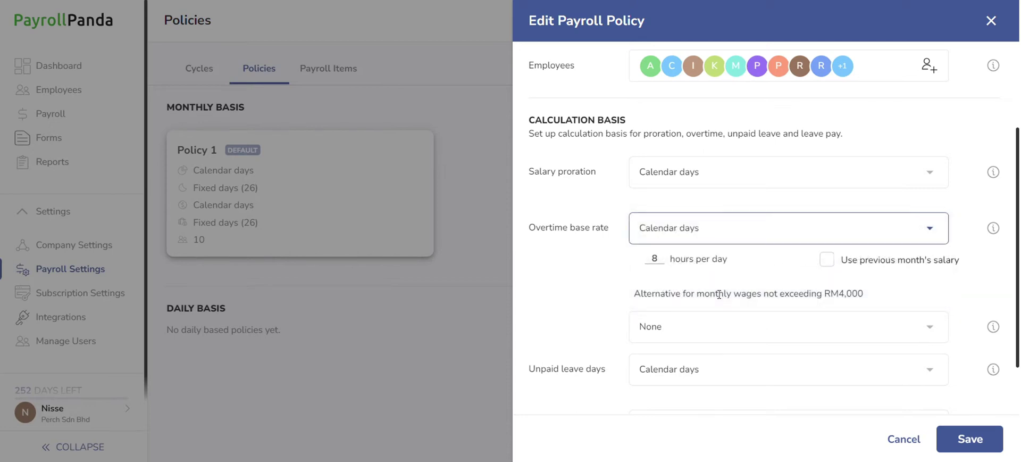
scroll(713, 261, down, 1)
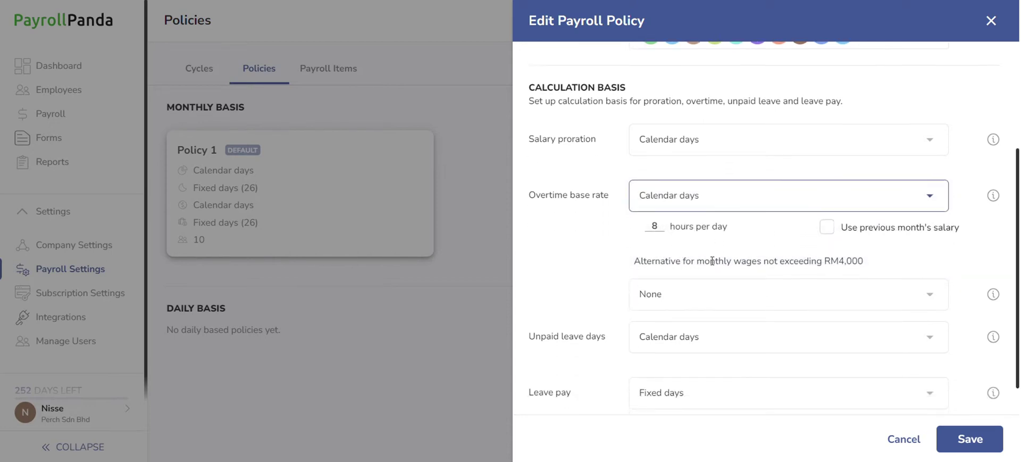
click(696, 148)
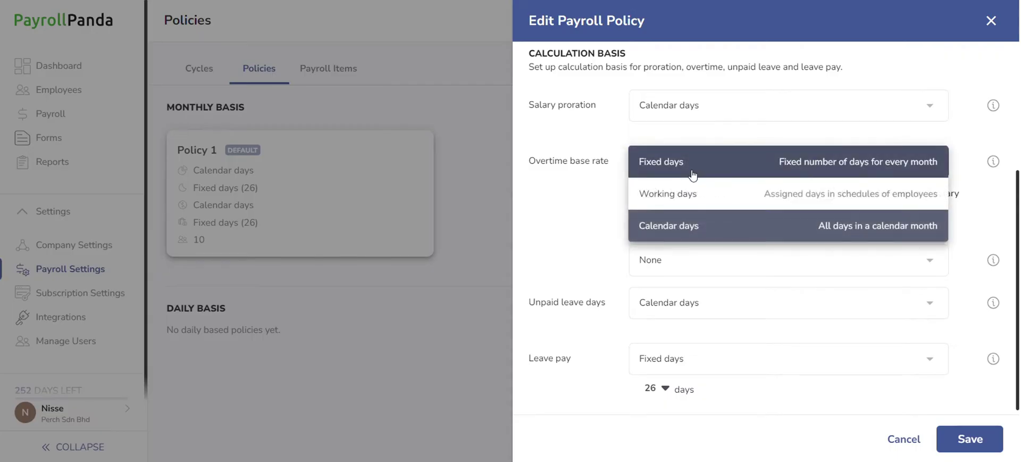
click(696, 155)
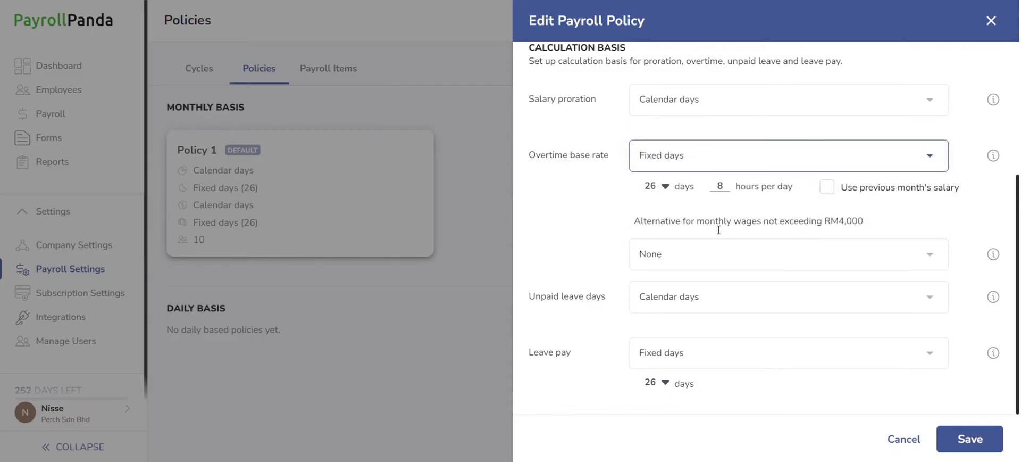
click(684, 302)
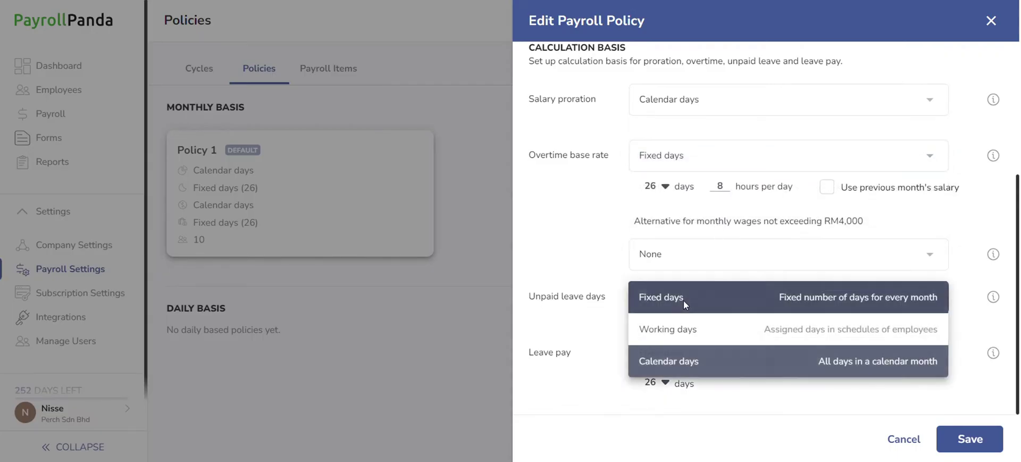
click(701, 370)
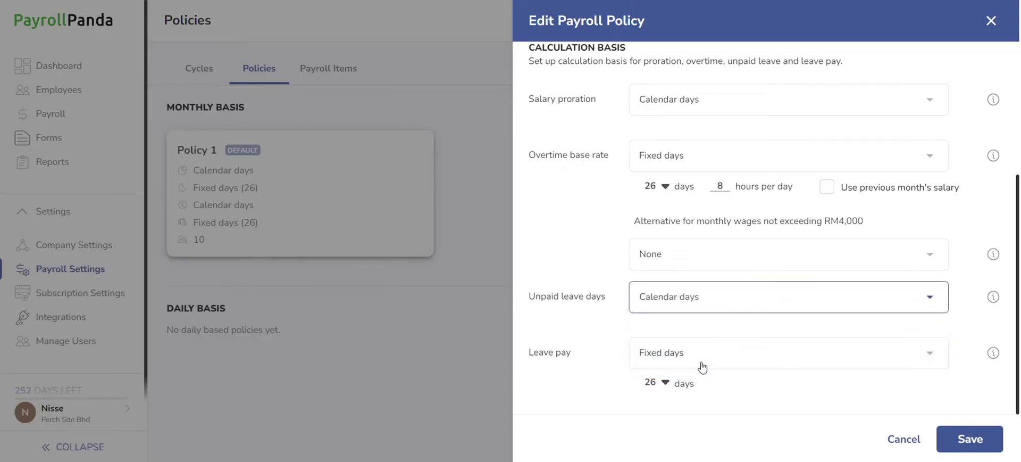
Step: Set leave pay to fixed days at 26 days and save Policy 1
click(702, 366)
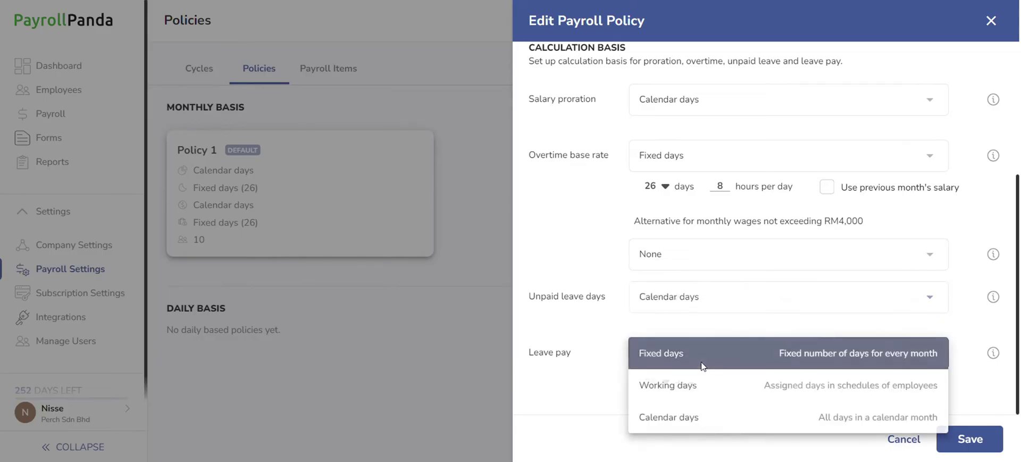
click(731, 421)
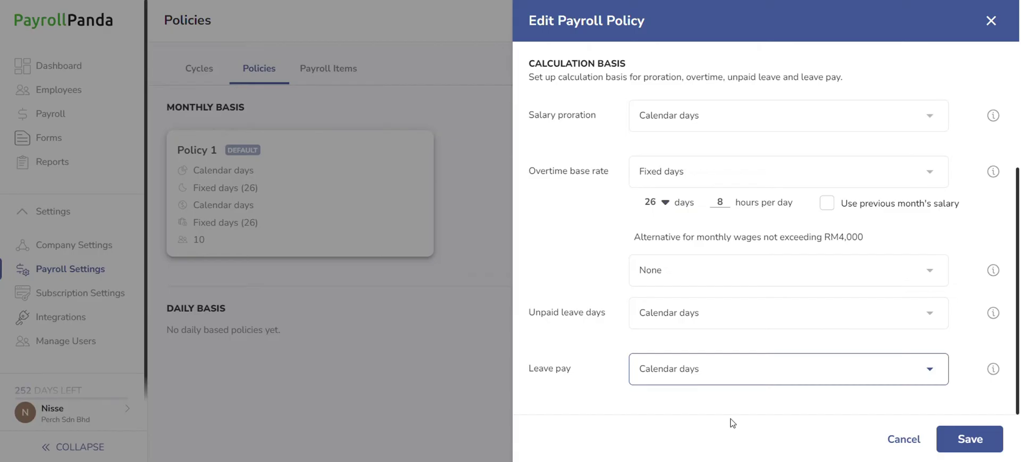
click(729, 377)
click(712, 367)
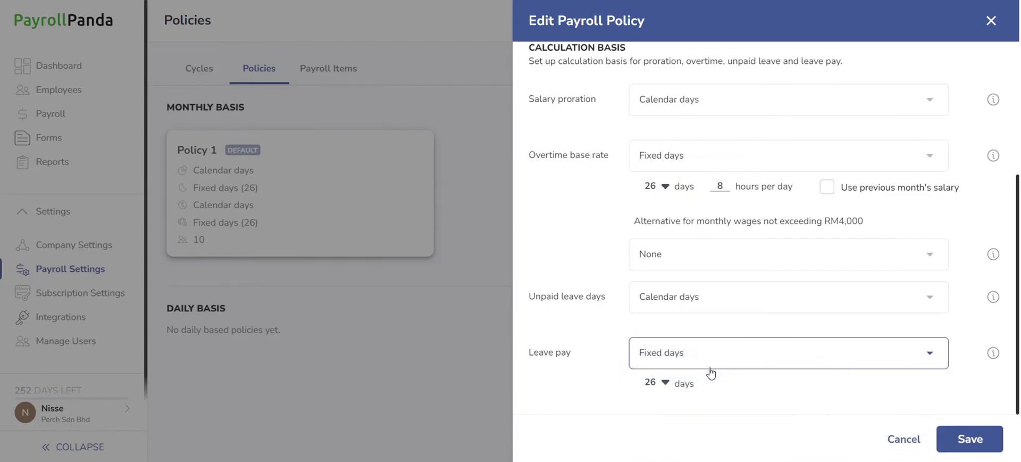
click(653, 387)
scroll(656, 388, down, 7)
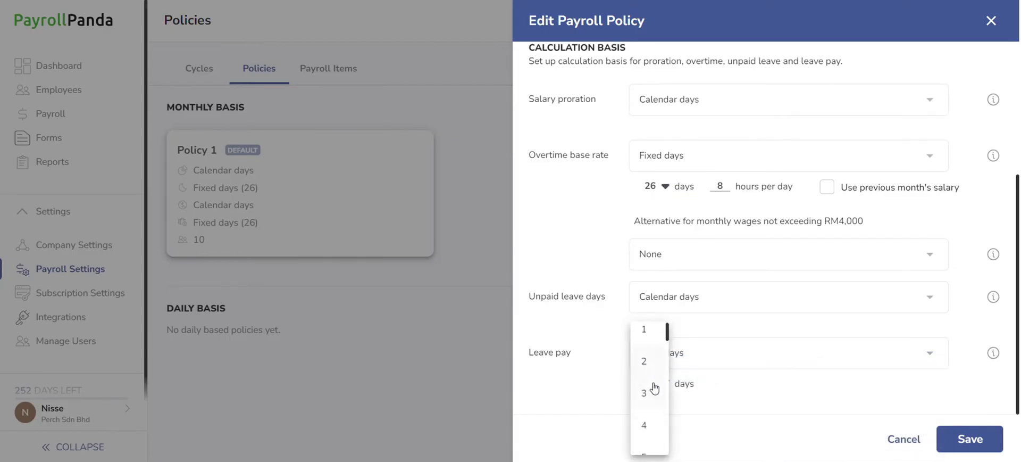
scroll(657, 389, down, 6)
scroll(657, 399, up, 2)
click(651, 406)
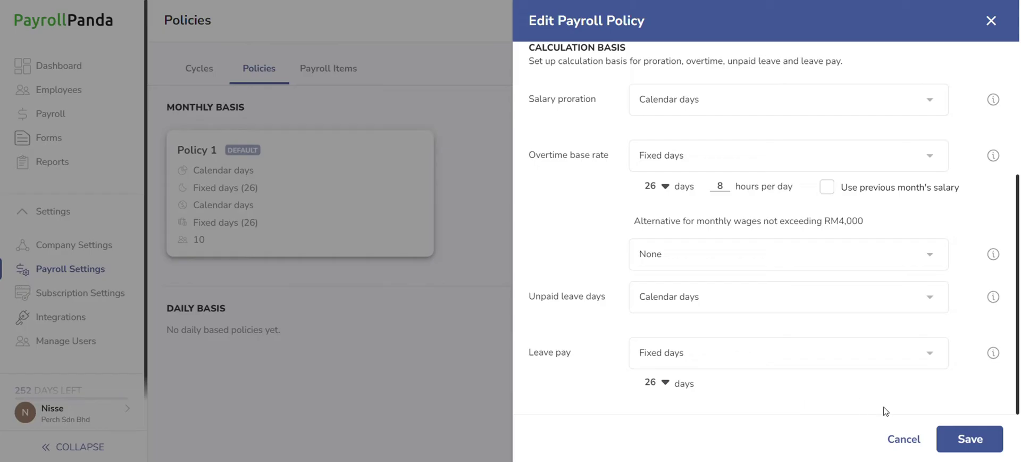
click(975, 443)
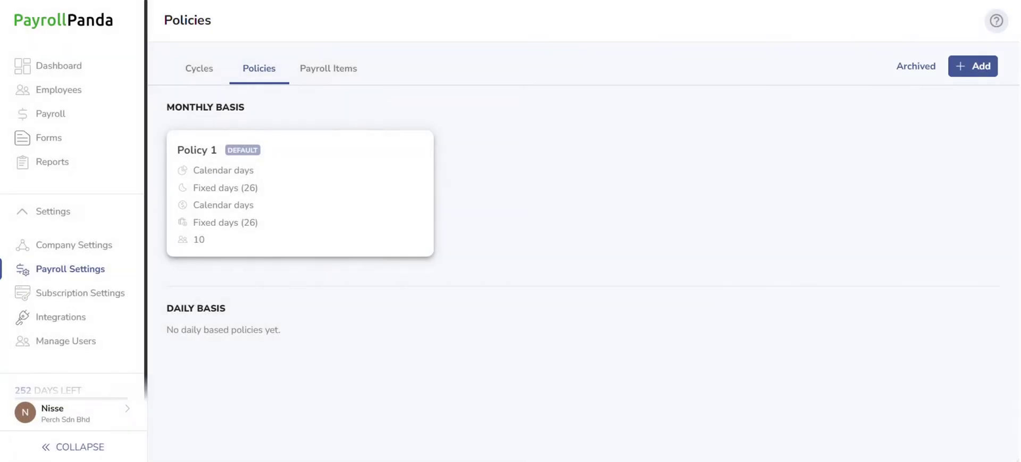
Step: Open the Payroll Items tab and scroll through the full items table
click(324, 71)
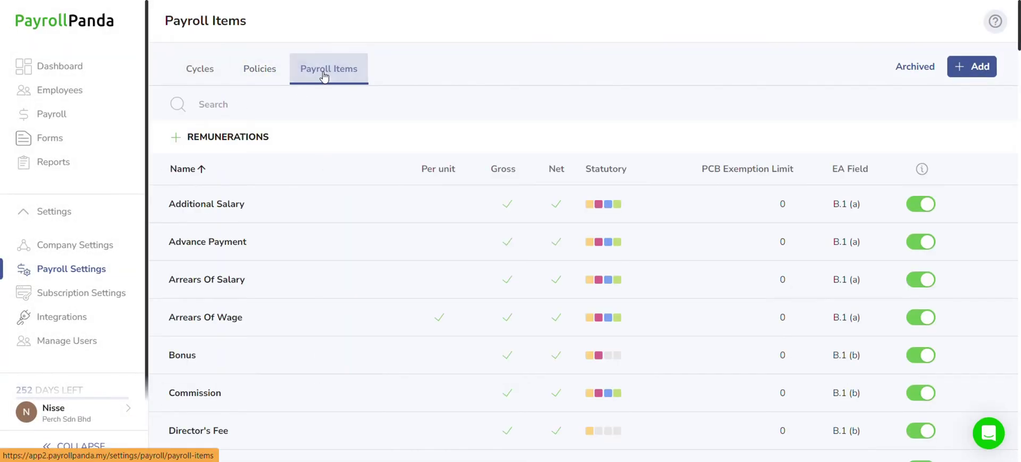
scroll(377, 209, down, 1)
scroll(377, 211, down, 10)
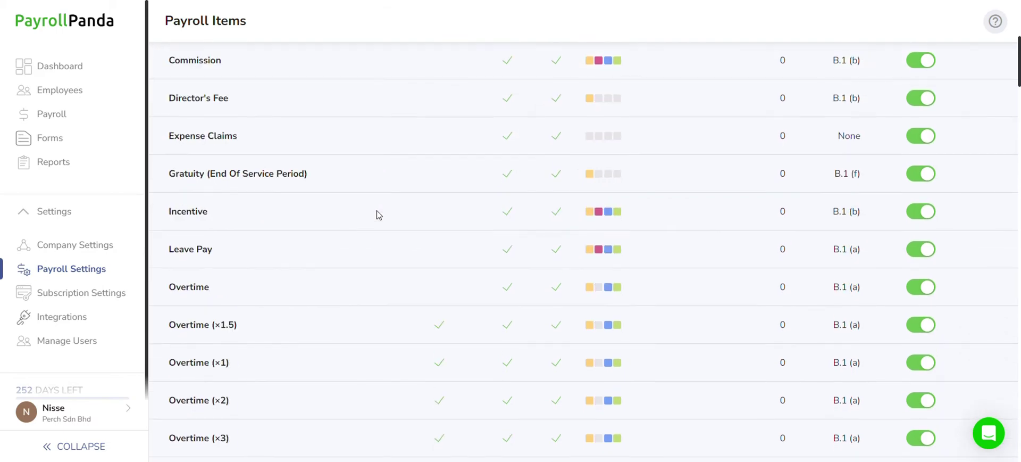
scroll(377, 211, down, 15)
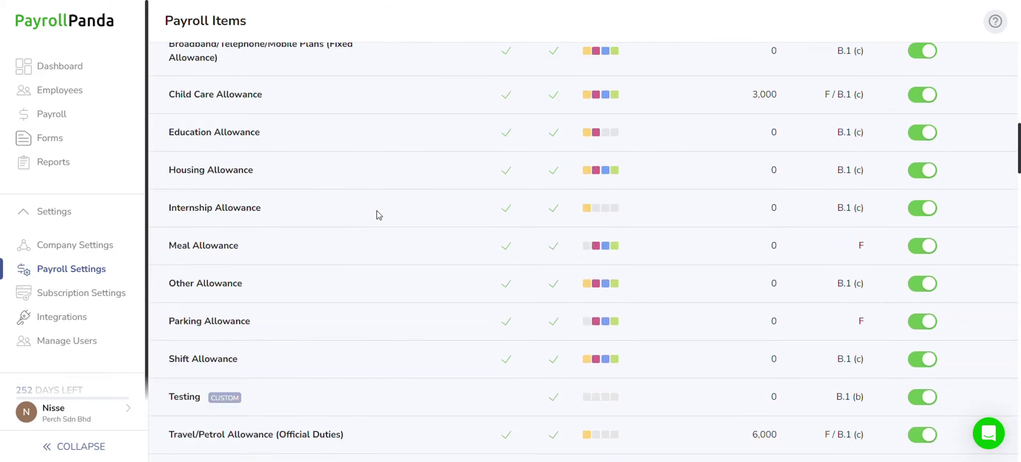
scroll(377, 211, down, 15)
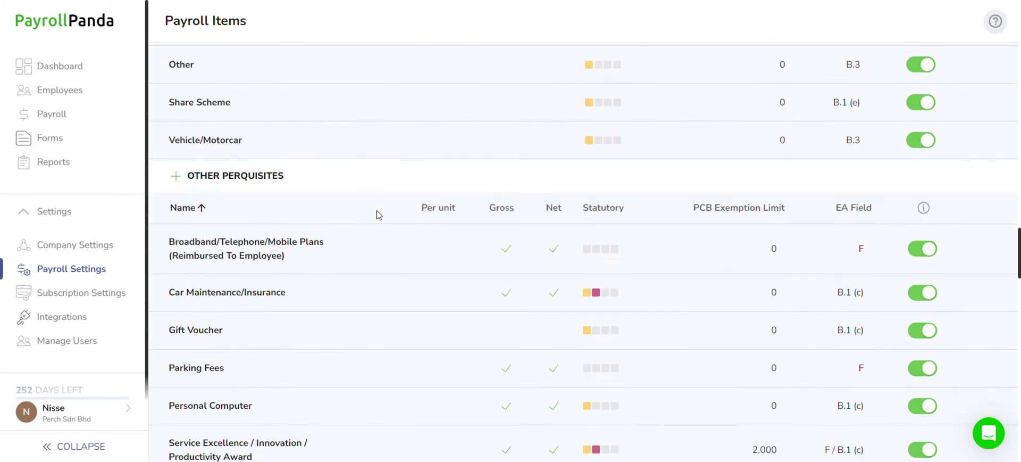
scroll(377, 214, down, 15)
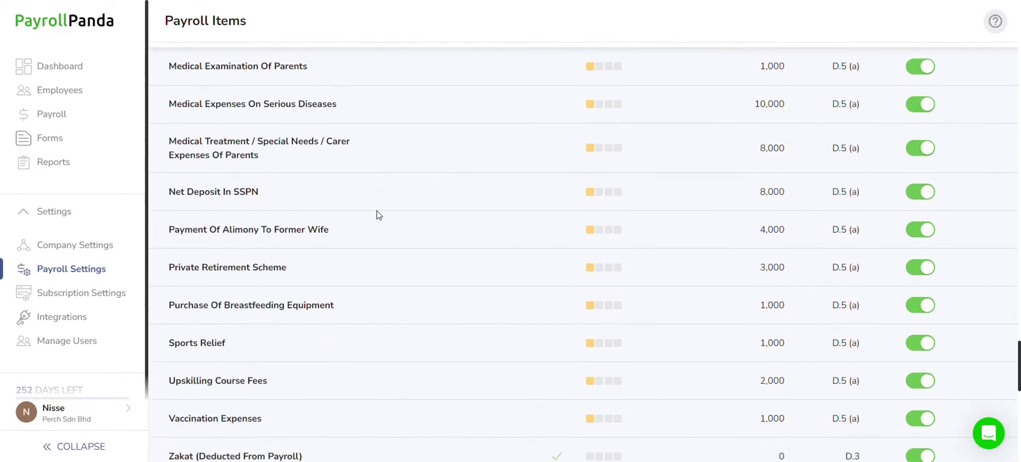
scroll(377, 213, down, 3)
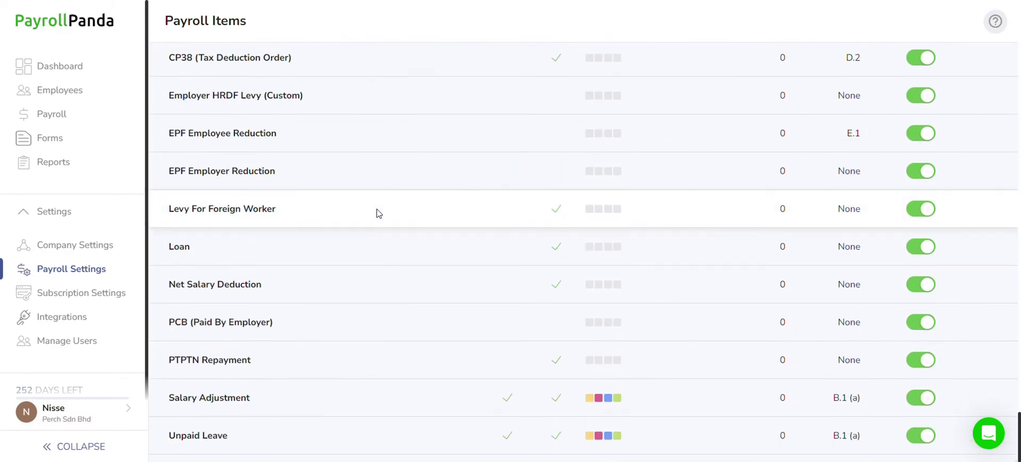
drag(1018, 418, 1002, 25)
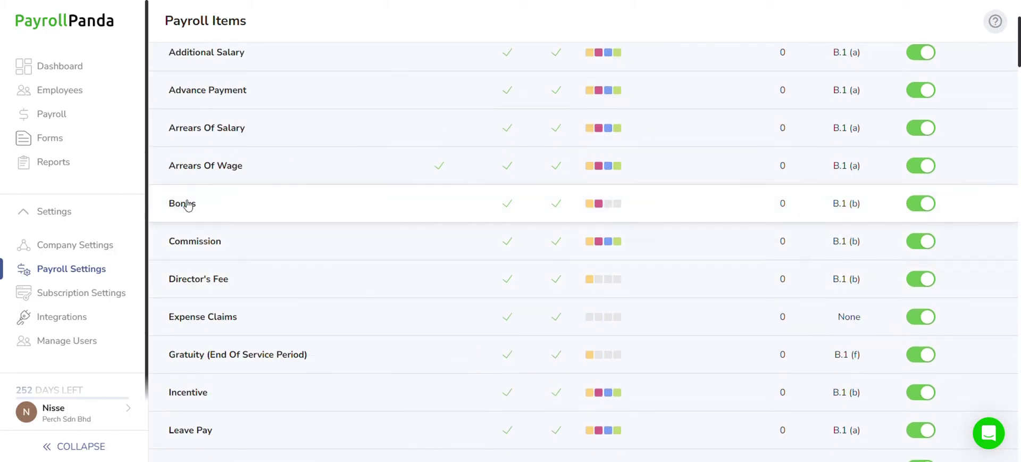
mouse_move(590, 206)
Step: Switch the Bonus and Commission items off, then back on
click(924, 206)
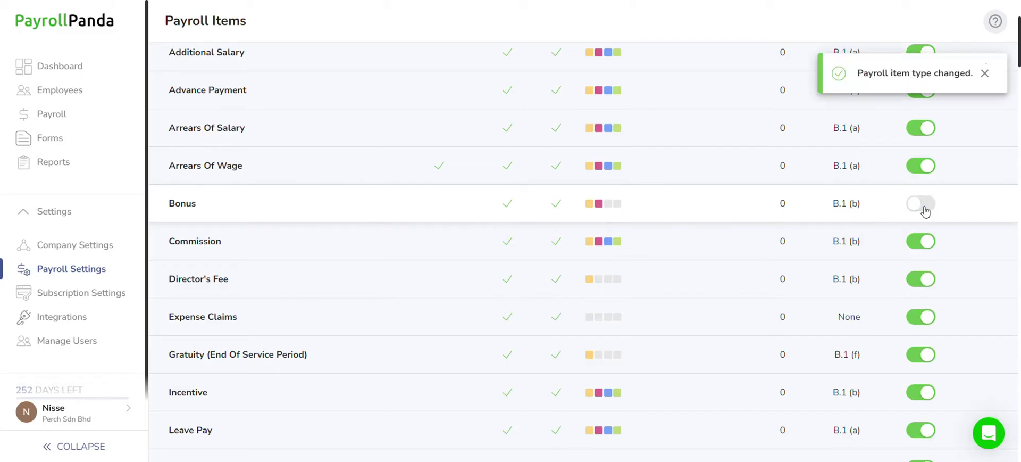
click(928, 242)
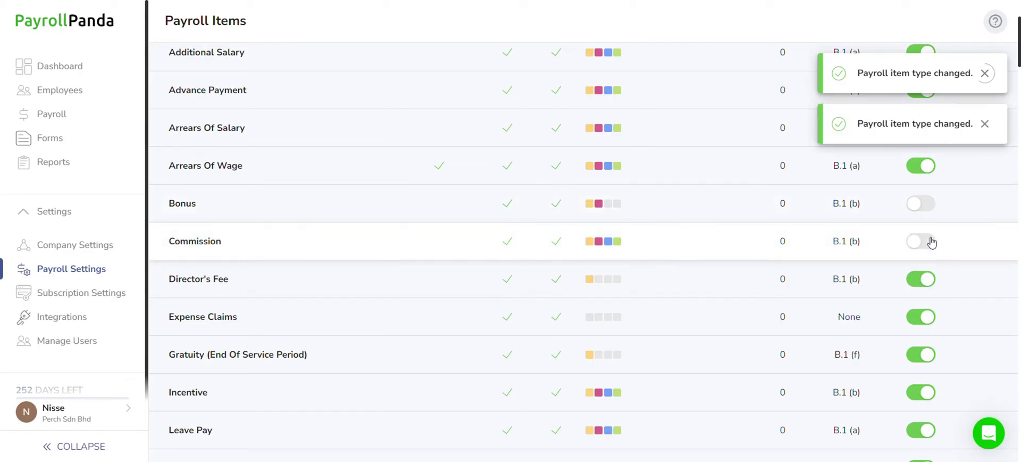
click(924, 208)
click(928, 242)
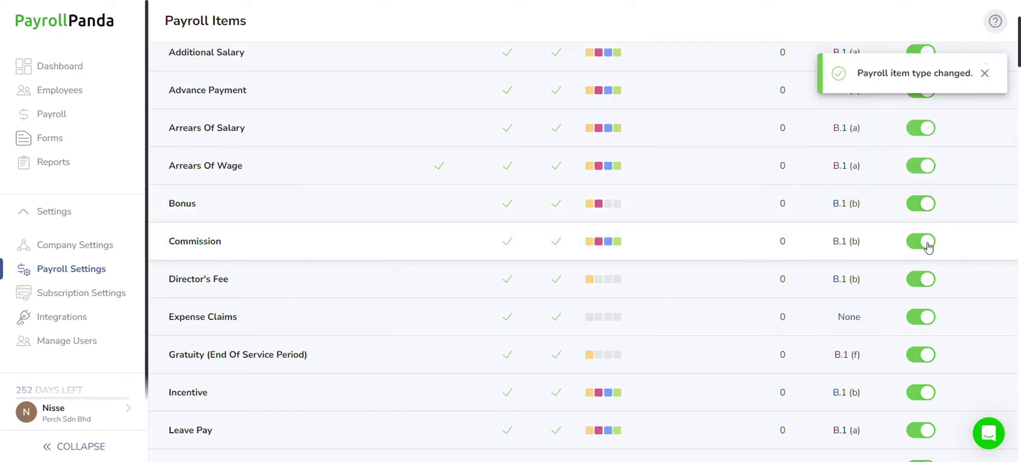
scroll(929, 246, up, 3)
Step: Start a custom payroll item 'Allowance 1' in the Allowances category, calculated as amount only
click(984, 114)
text(Allowance 1)
click(681, 201)
click(685, 230)
scroll(660, 228, down, 1)
click(636, 213)
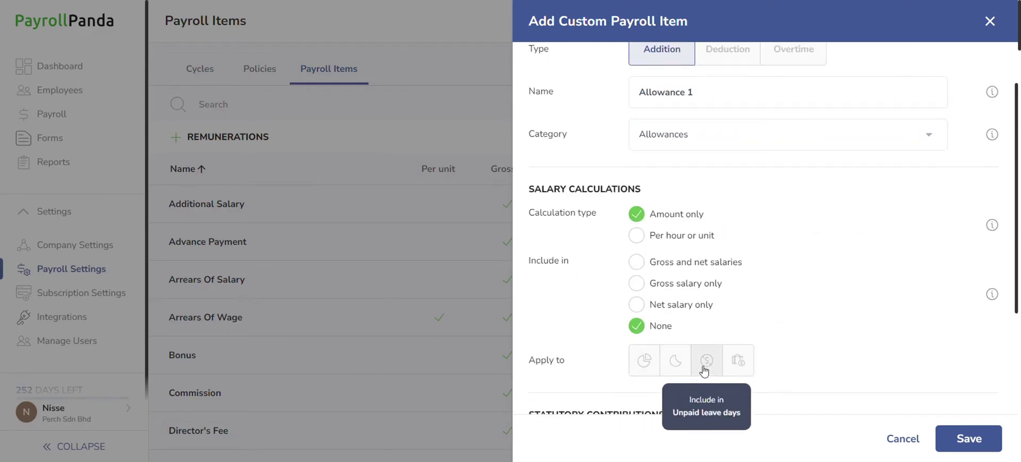
Step: Report Allowance 1 under EA field B.1 (c), save it, and go to Integrations
scroll(736, 367, down, 3)
scroll(736, 367, down, 1)
click(660, 374)
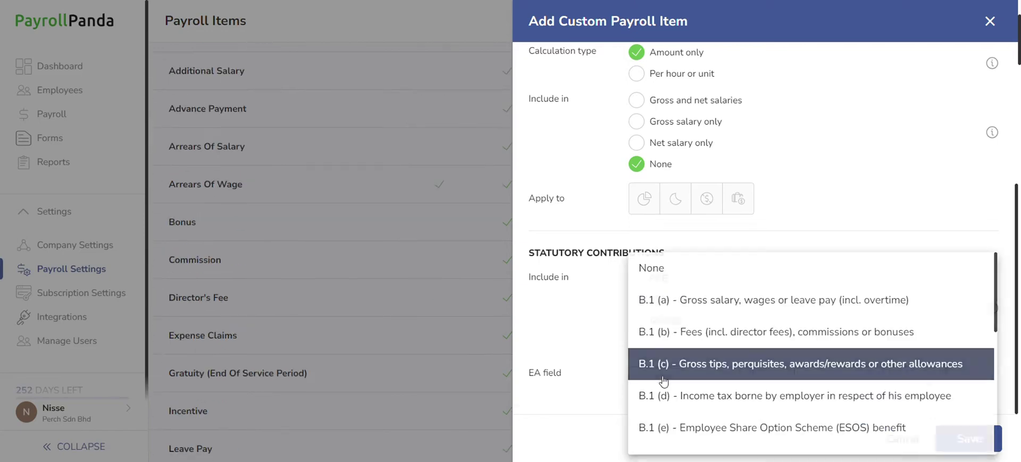
click(679, 361)
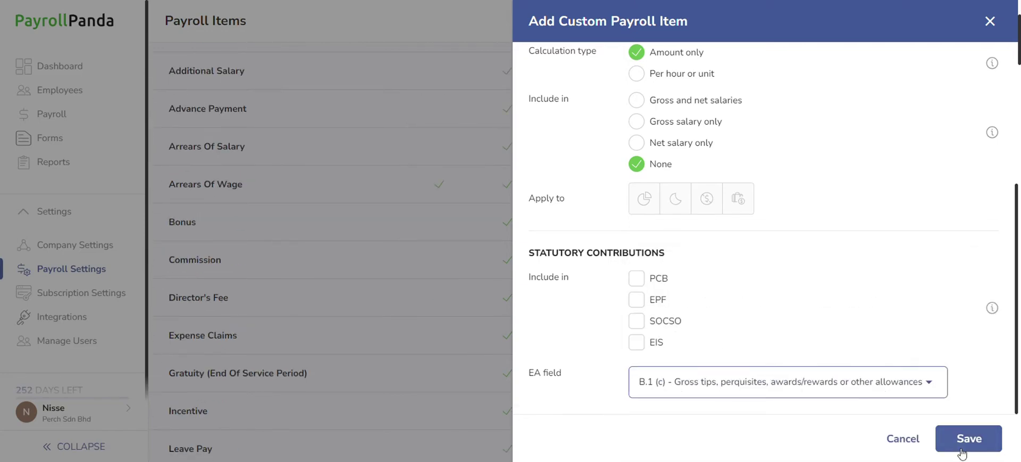
click(966, 441)
scroll(616, 267, down, 15)
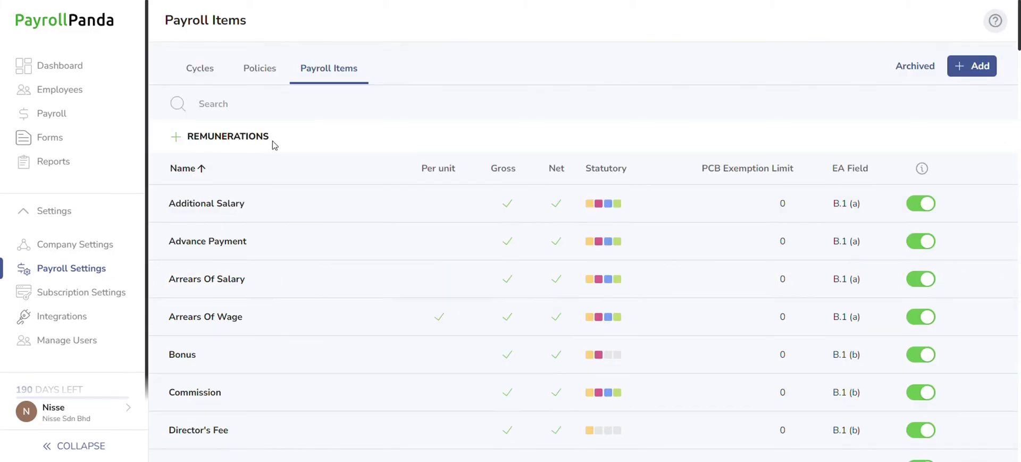
click(76, 318)
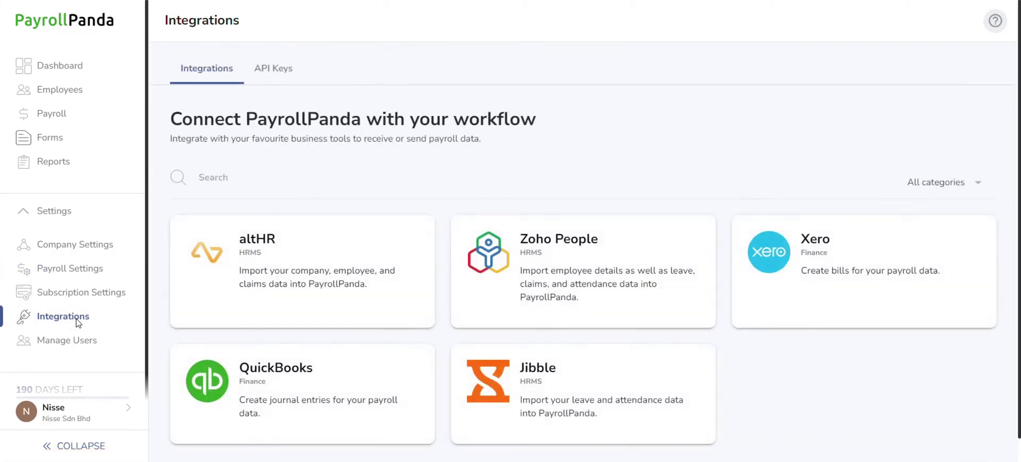
scroll(511, 141, down, 1)
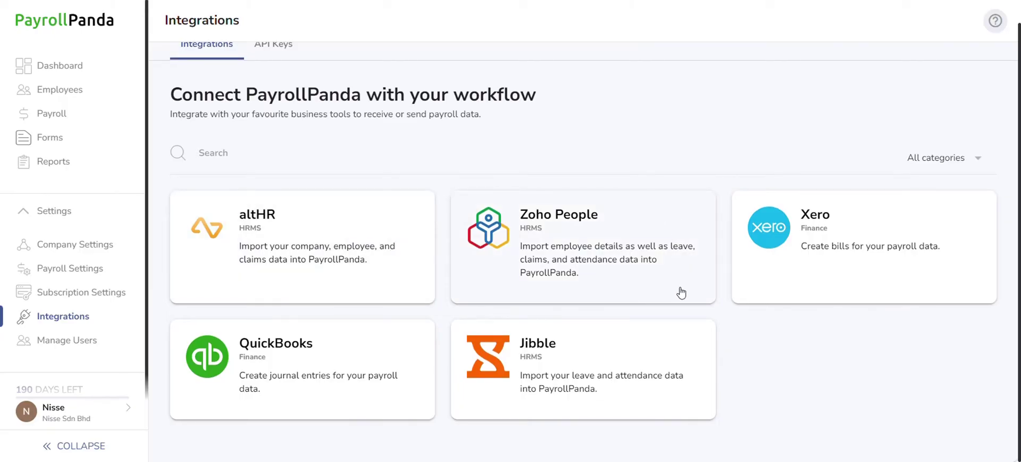
click(614, 363)
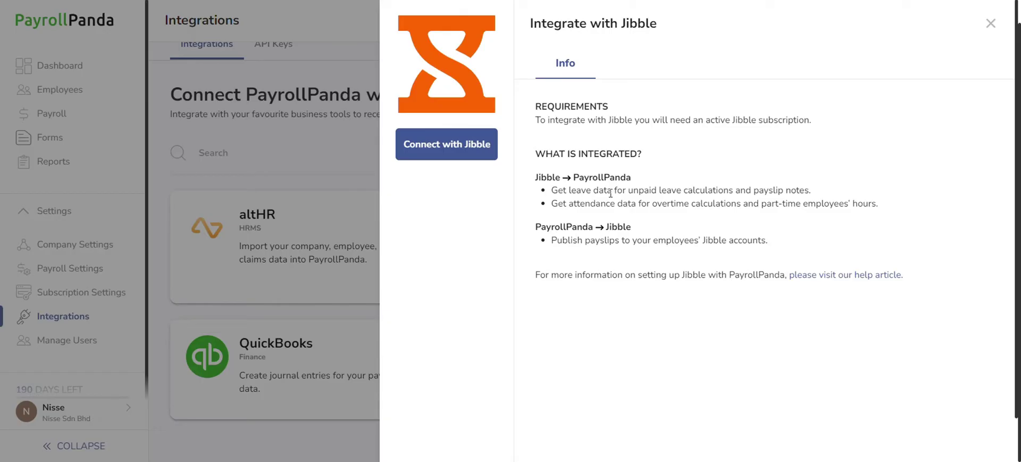
click(991, 24)
click(865, 256)
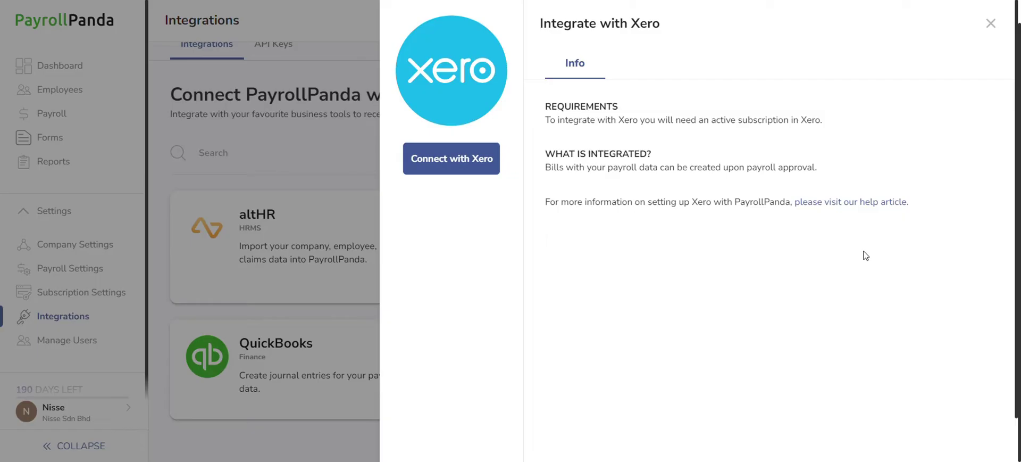
click(987, 23)
click(347, 332)
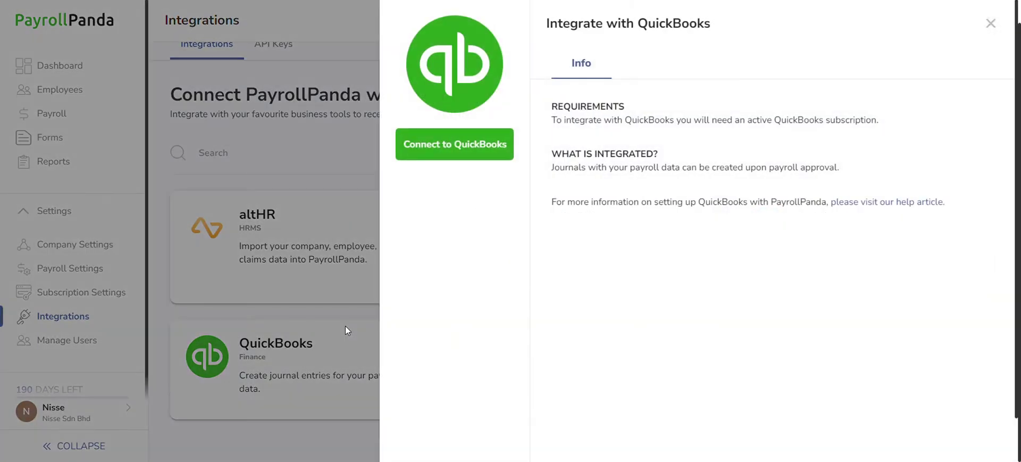
click(994, 27)
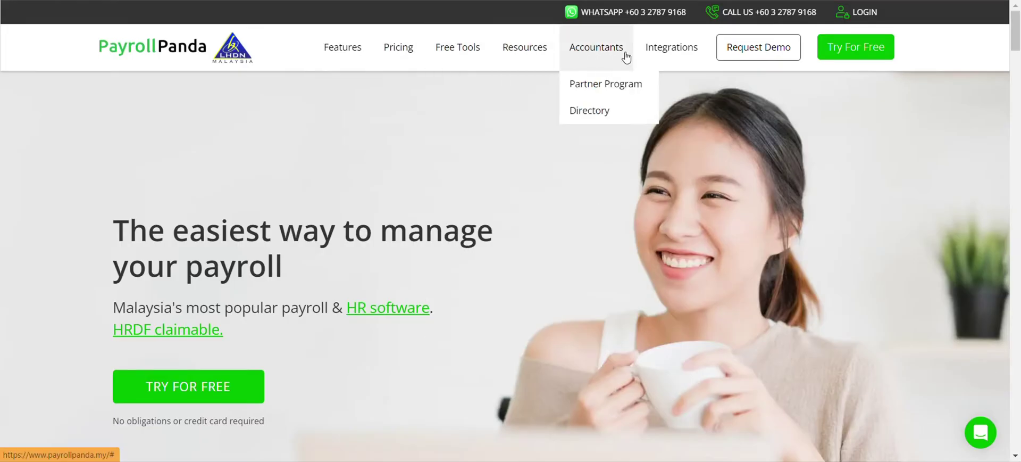
Step: Scroll the website's Integrations page past altHR, Jibble, QuickBooks, Xero and Zoho to Bank Integrations
click(667, 51)
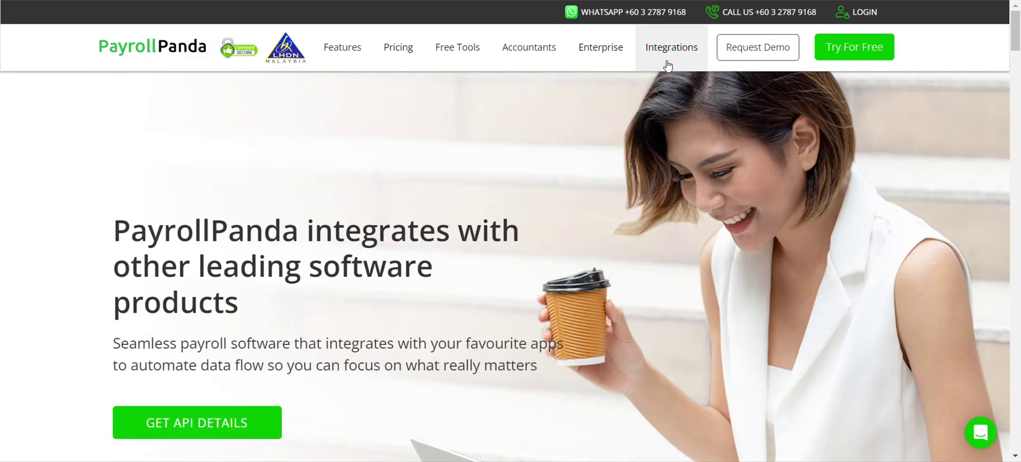
scroll(619, 170, down, 5)
scroll(621, 173, down, 10)
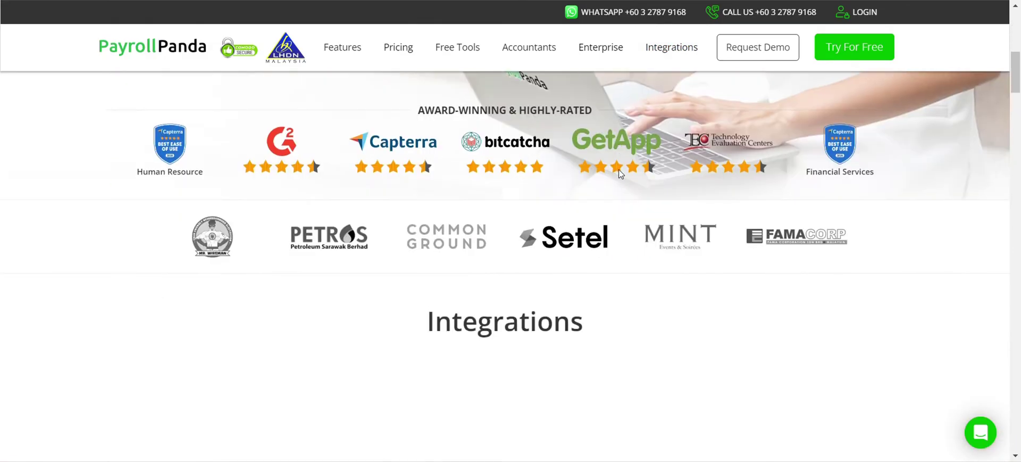
scroll(621, 173, down, 4)
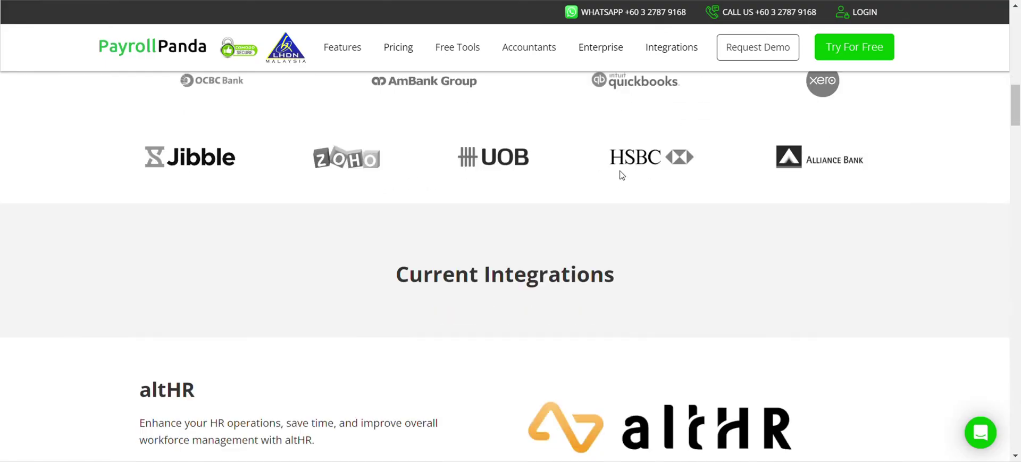
scroll(622, 175, down, 3)
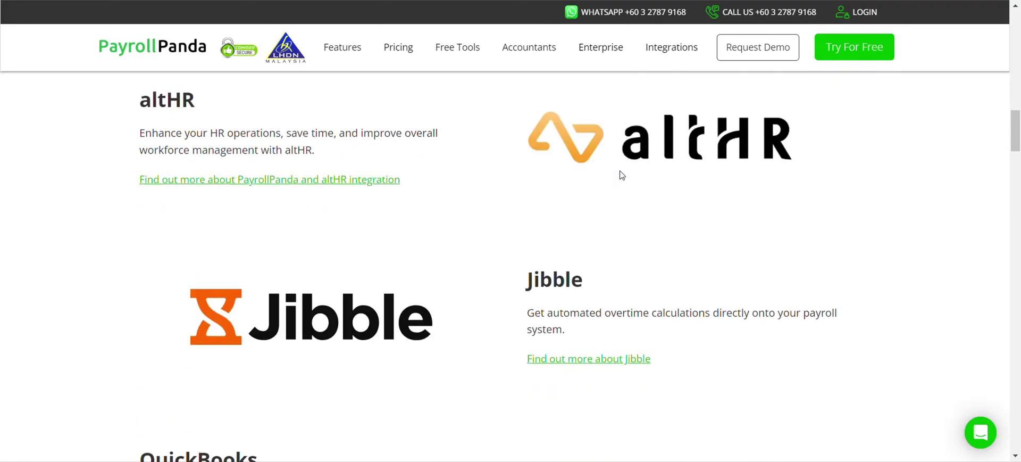
scroll(622, 174, down, 3)
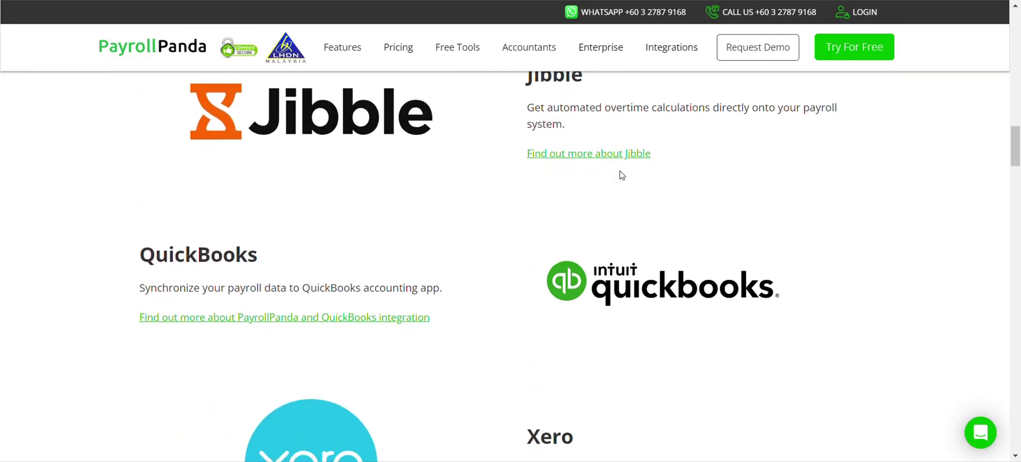
scroll(622, 175, down, 3)
scroll(622, 175, down, 6)
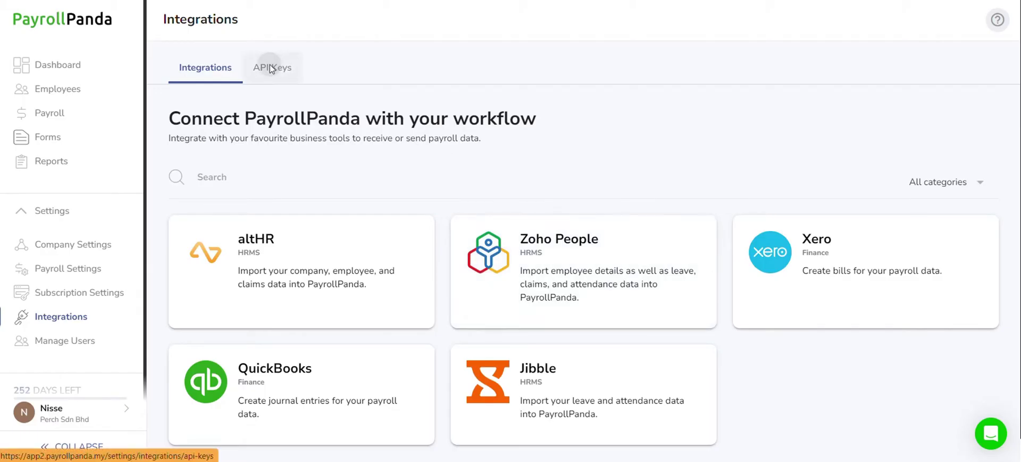
Step: Copy the Client ID from the API Keys settings, then go to Manage Users
click(269, 66)
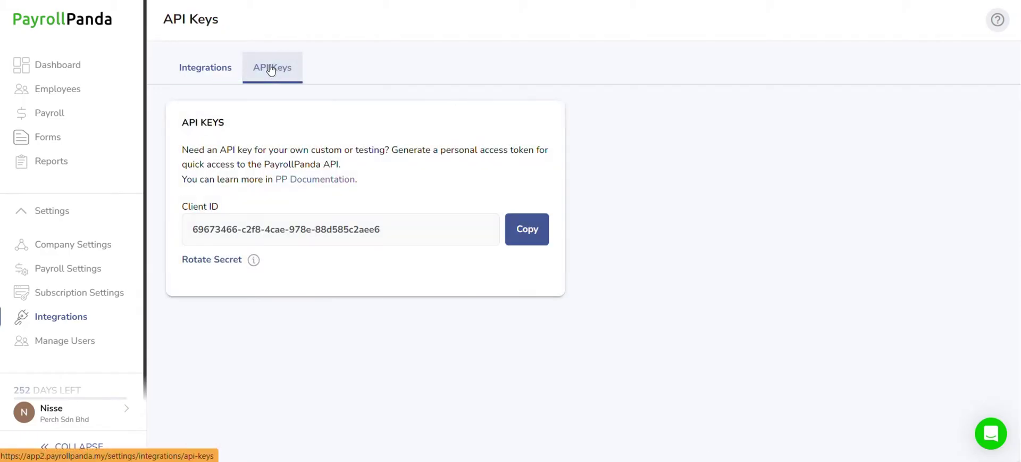
click(506, 230)
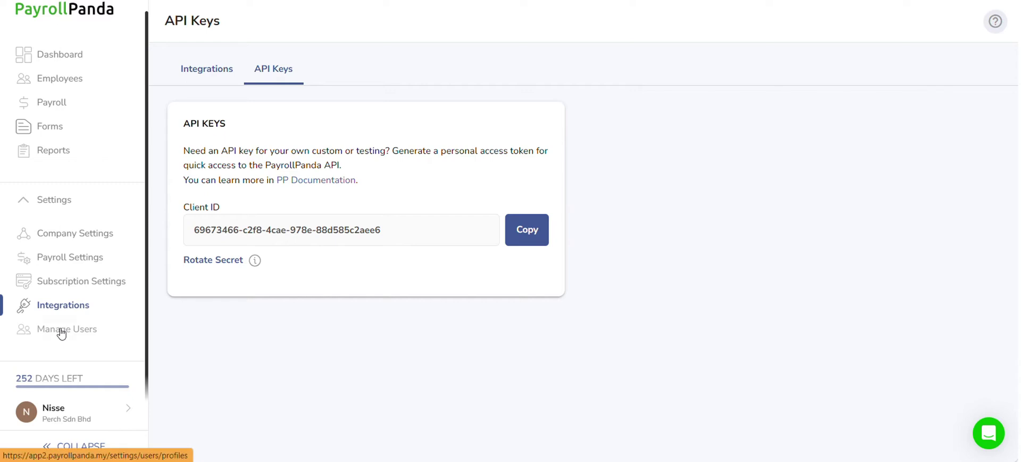
click(61, 332)
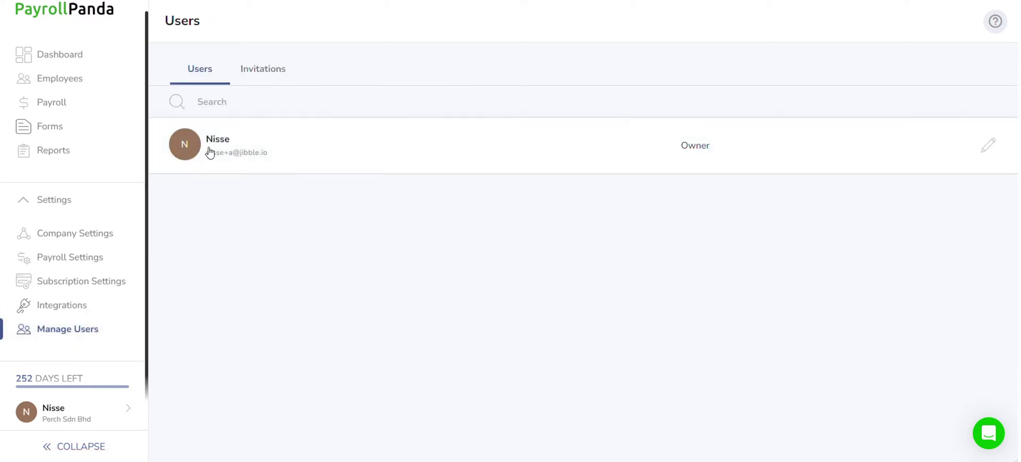
Step: Send an admin invitation with designation HR to the new user's e-mail, then go to Employees
click(260, 73)
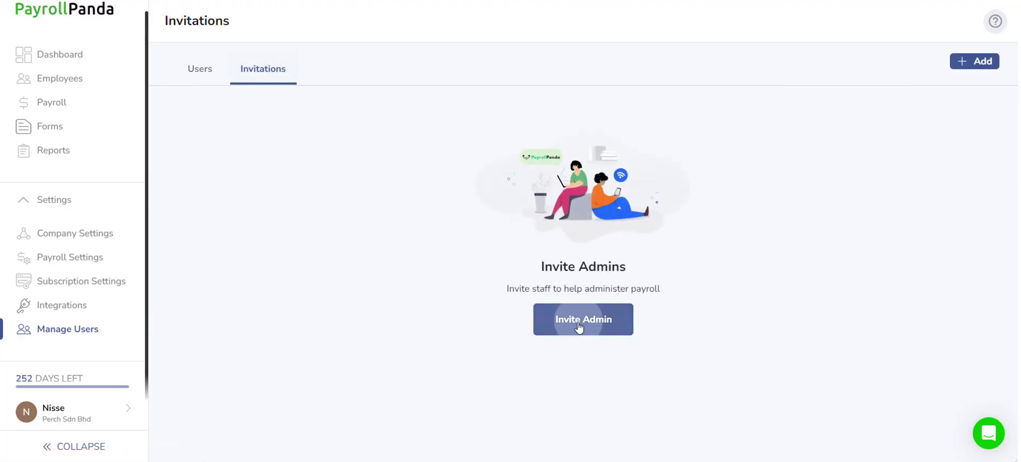
click(580, 327)
click(700, 78)
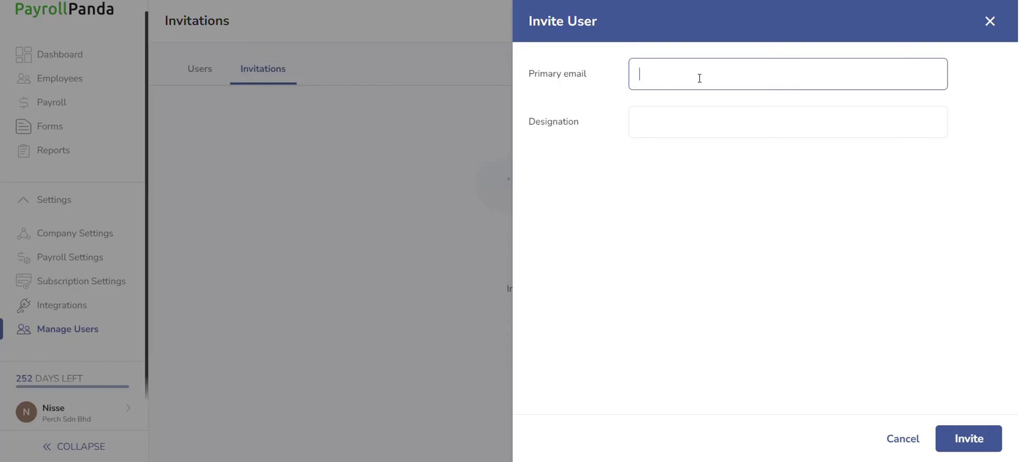
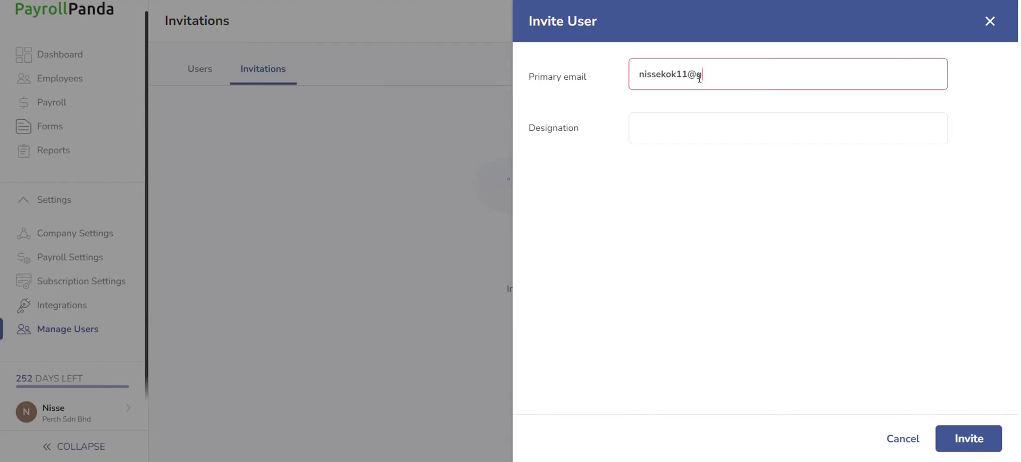
key(Tab)
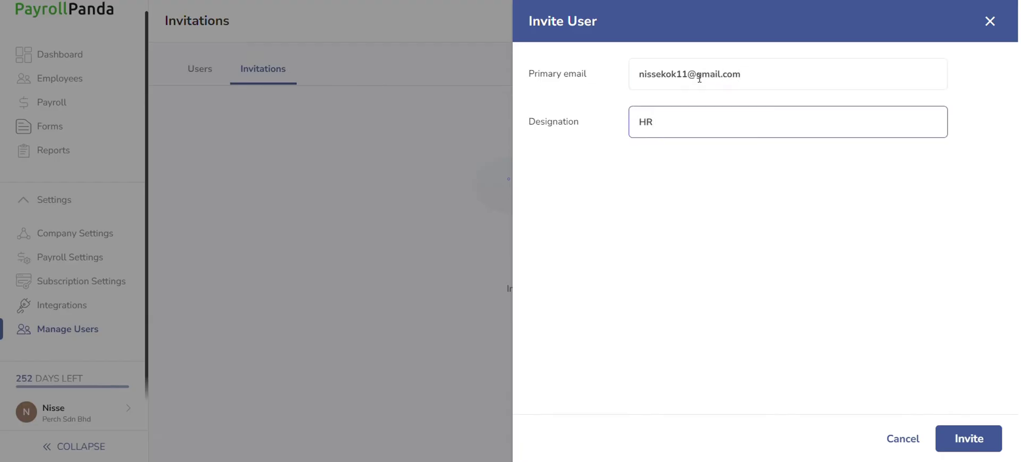
click(965, 438)
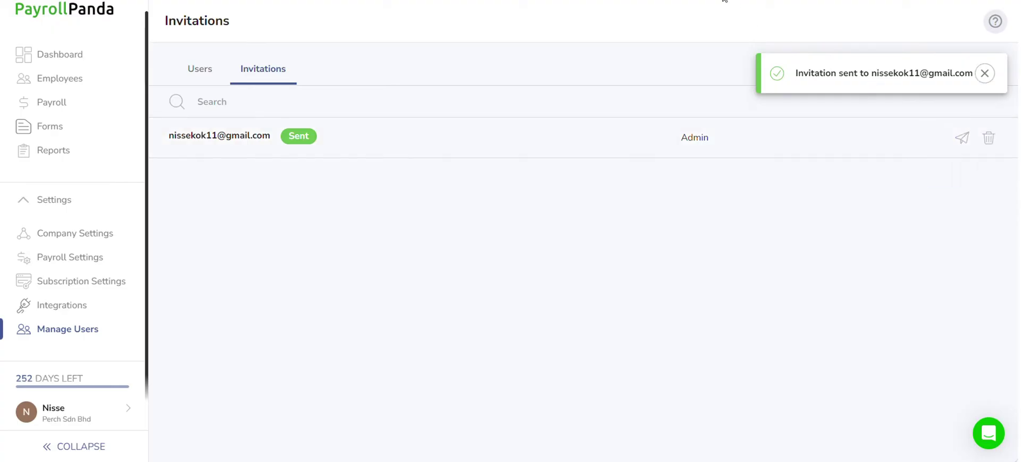
click(88, 90)
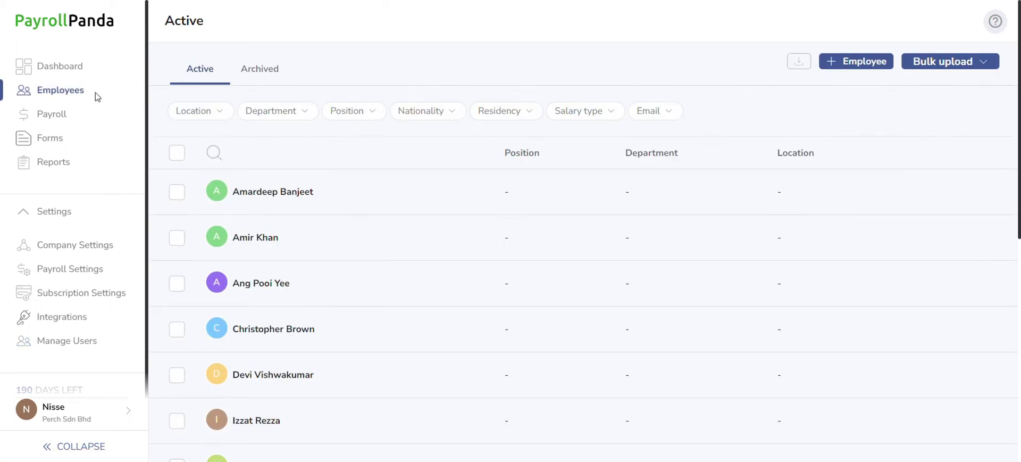
Step: Start a new employee with their full name and NRIC, auto-filling birth date and gender
scroll(420, 248, down, 1)
scroll(420, 247, down, 7)
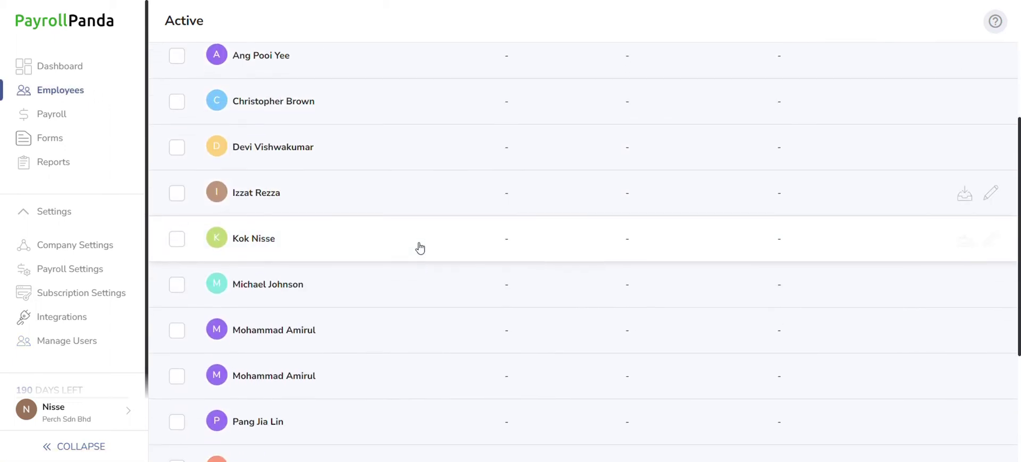
scroll(420, 246, down, 1)
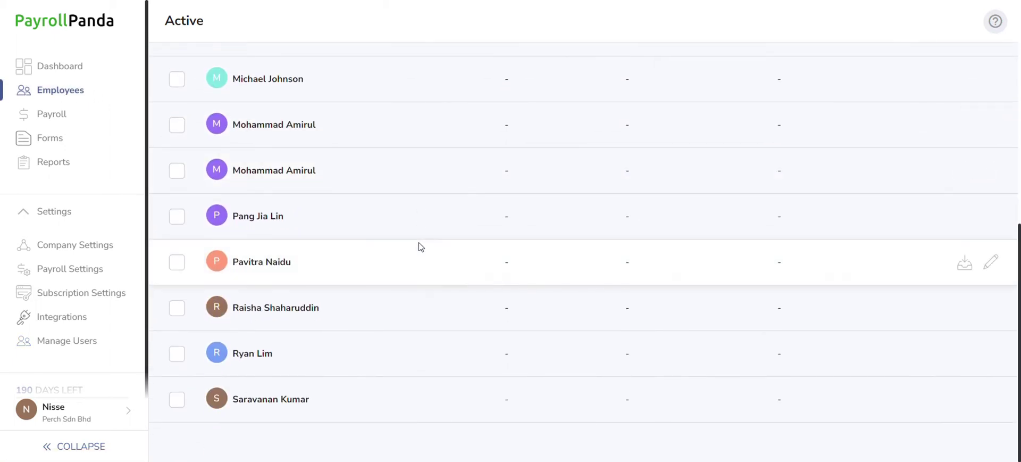
scroll(419, 247, up, 10)
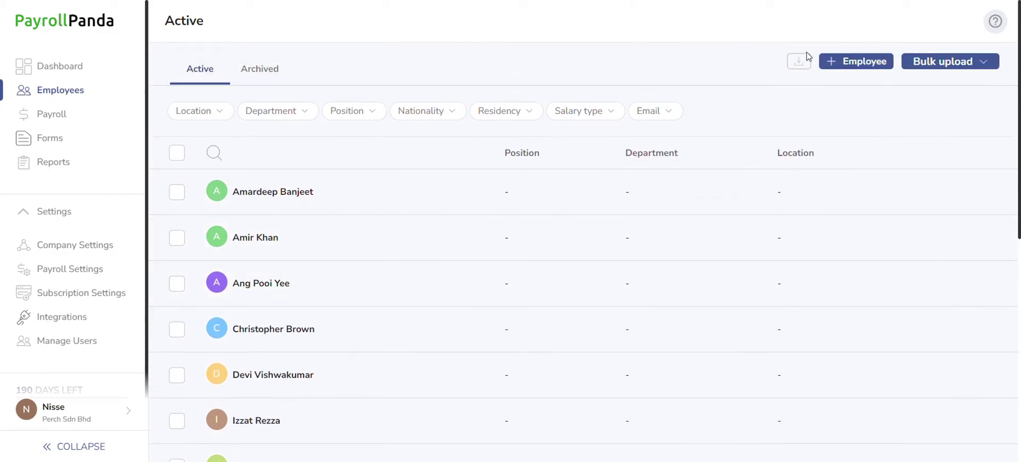
click(850, 63)
click(742, 144)
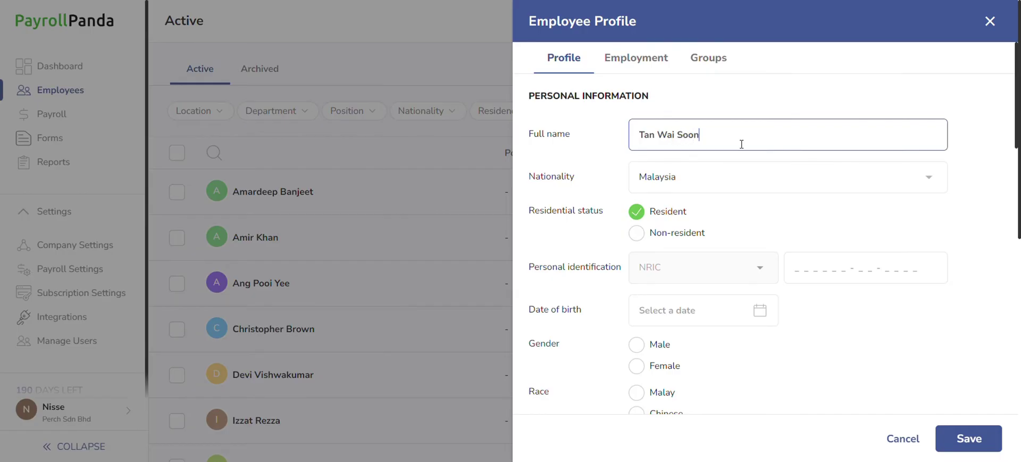
click(798, 274)
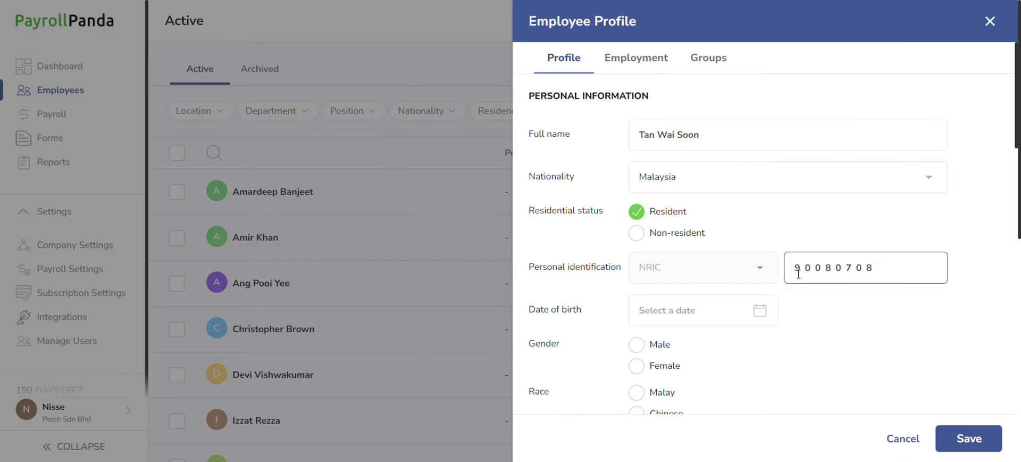
scroll(793, 275, down, 1)
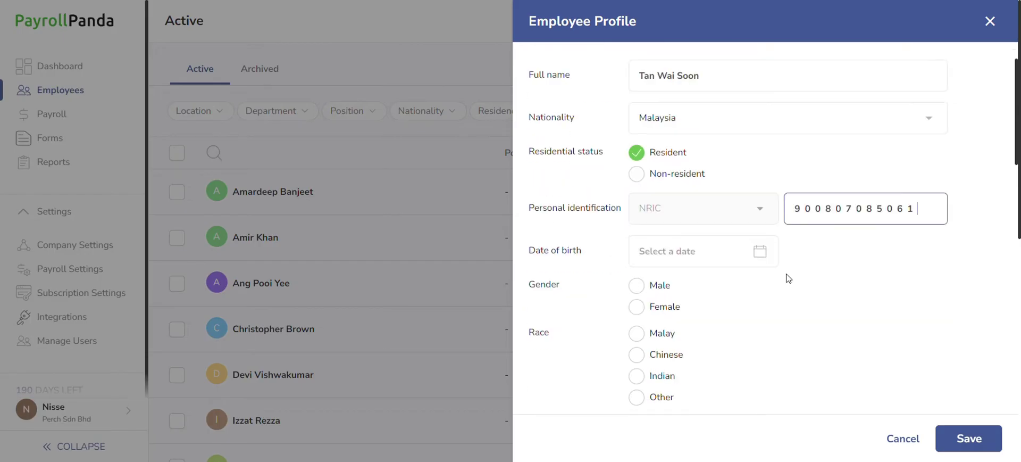
click(746, 308)
Step: Set the employee's race to Chinese and enter their primary e-mail
scroll(735, 310, down, 2)
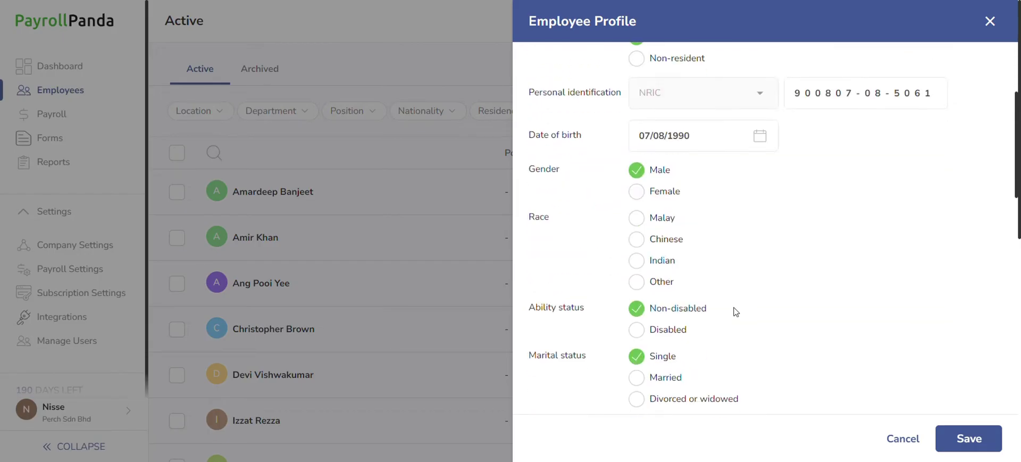
click(638, 238)
scroll(761, 324, down, 2)
scroll(762, 326, down, 2)
click(731, 296)
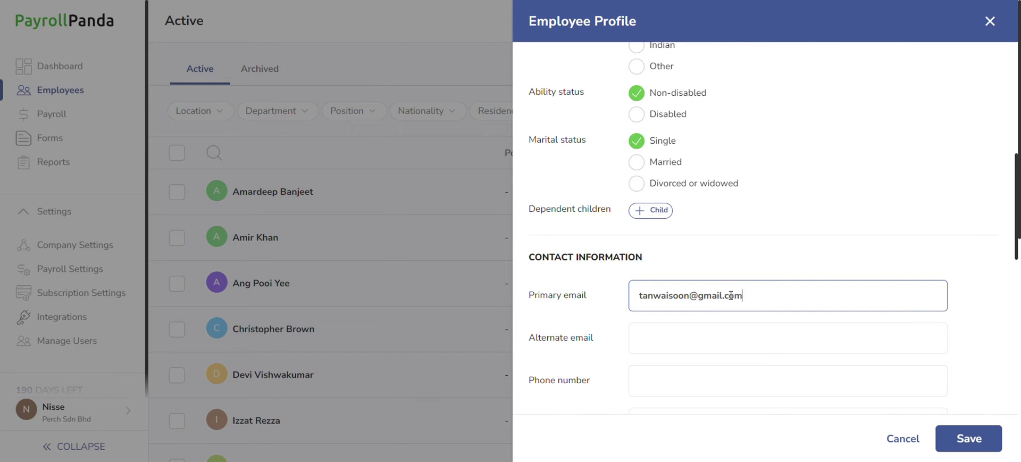
scroll(731, 296, down, 2)
scroll(730, 275, down, 5)
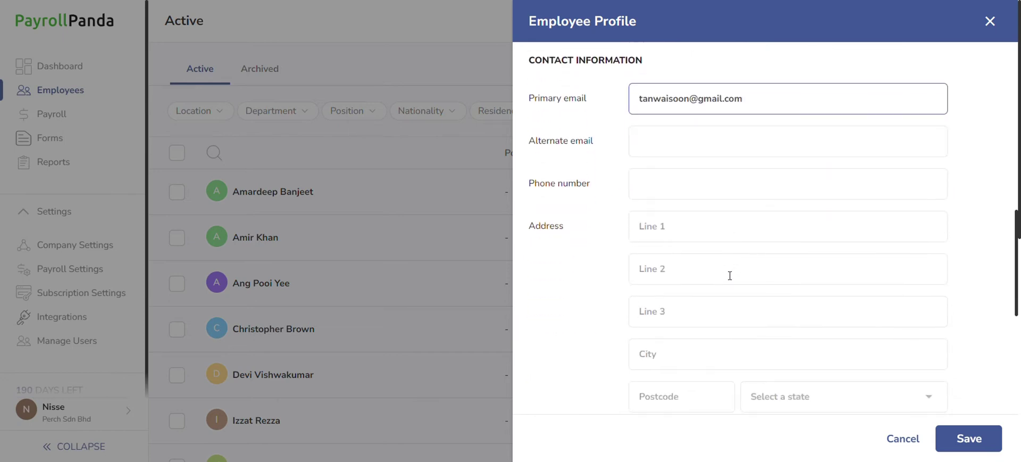
scroll(729, 275, down, 2)
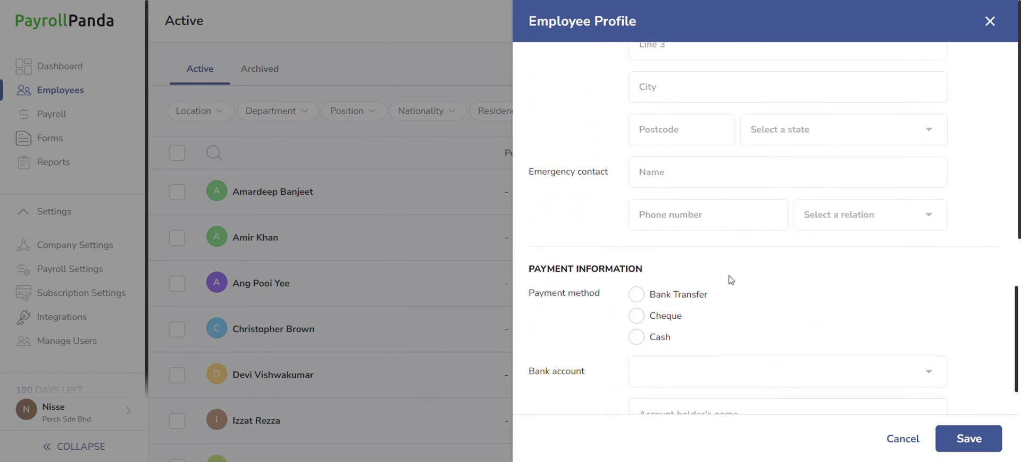
Step: Pay by bank transfer to Affin Bank Berhad with the account holder's name and number, then save
click(643, 227)
click(663, 311)
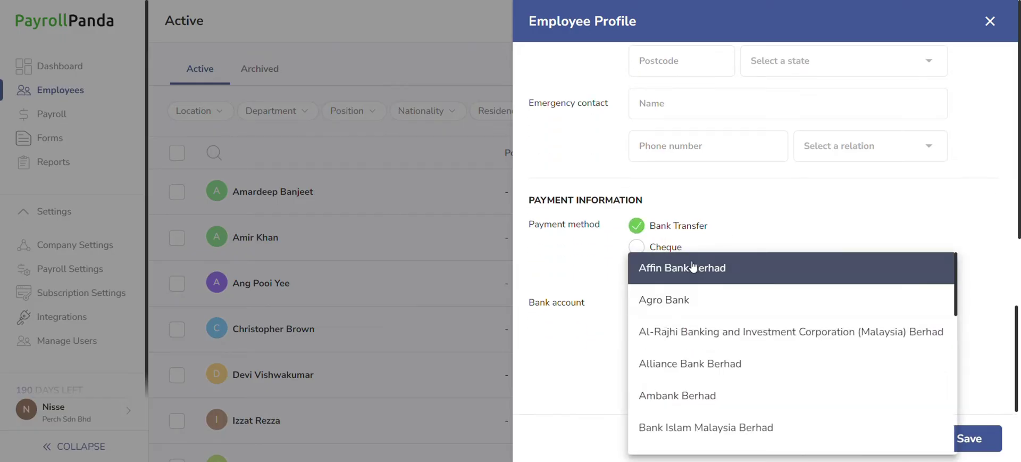
click(661, 268)
click(683, 345)
key(Tab)
text(1234567890)
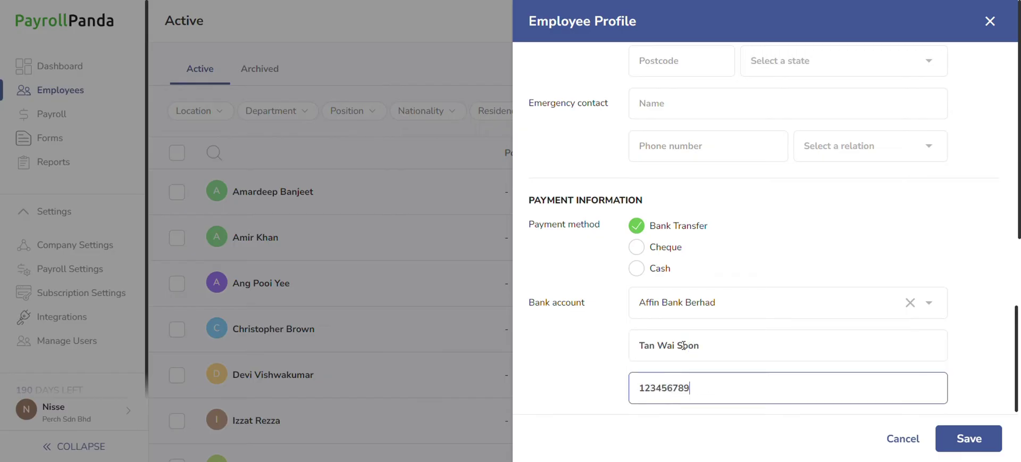
click(960, 441)
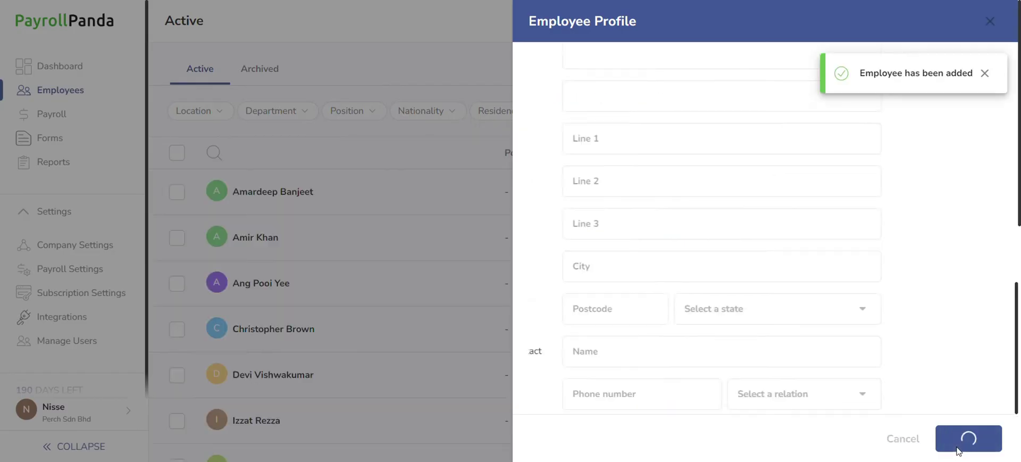
Step: Enter a monthly salary of 5,000 with start date 03/06/2024
click(835, 134)
text(5,0)
text(00)
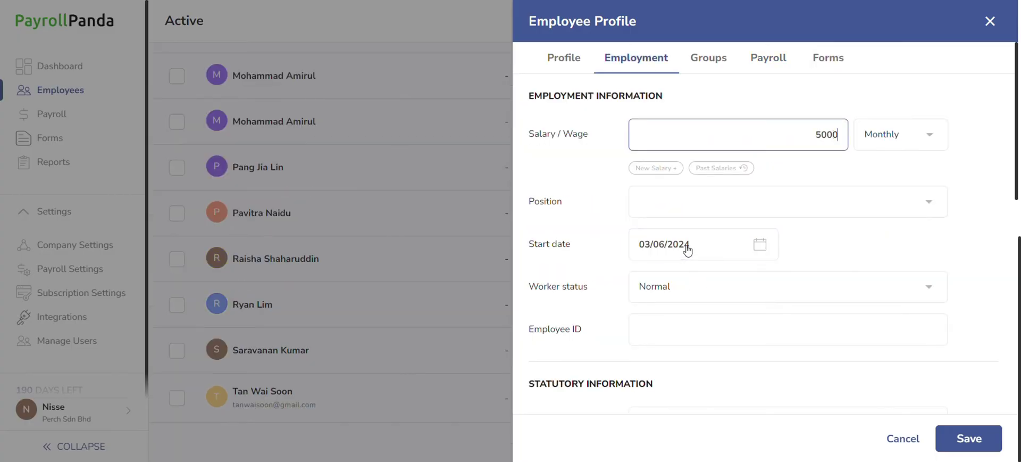
click(686, 249)
click(651, 268)
click(808, 273)
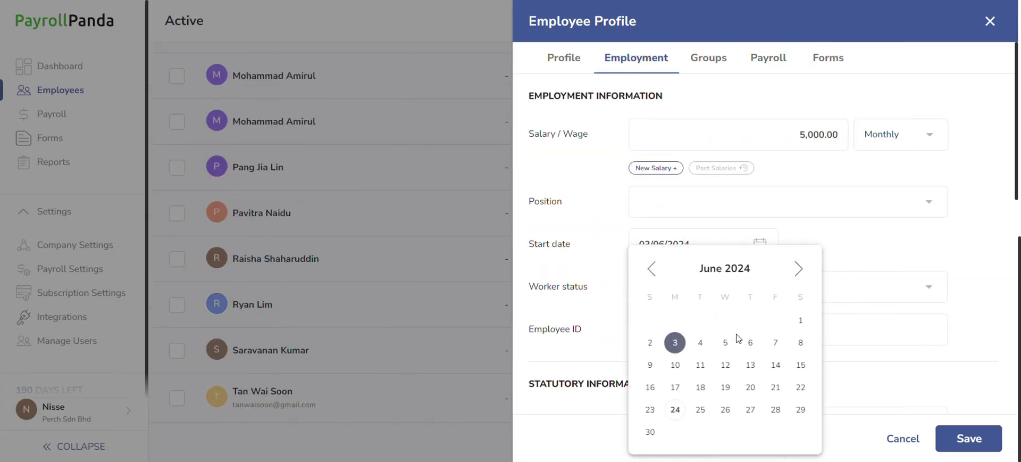
click(903, 362)
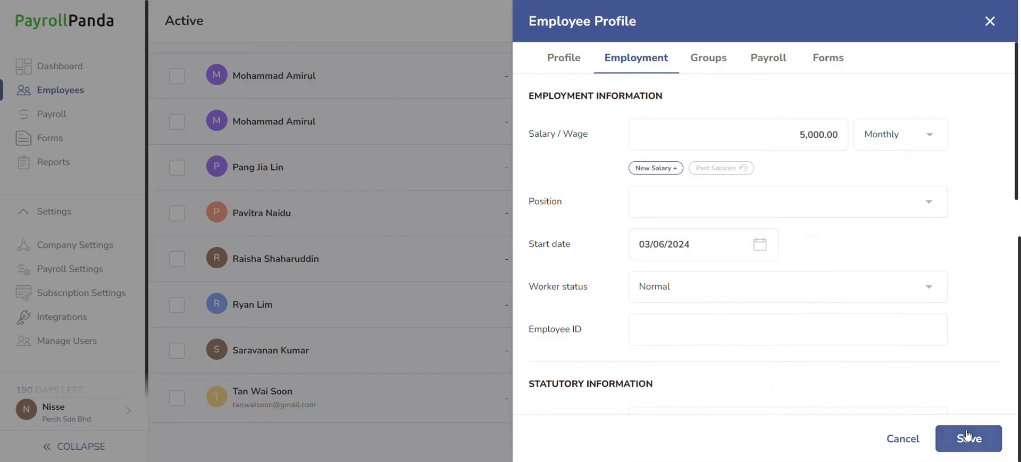
Step: Add a new salary of 7,500.00 effective 01/07/2024 and enter the employee's PCB number
click(660, 168)
click(740, 182)
text(7500)
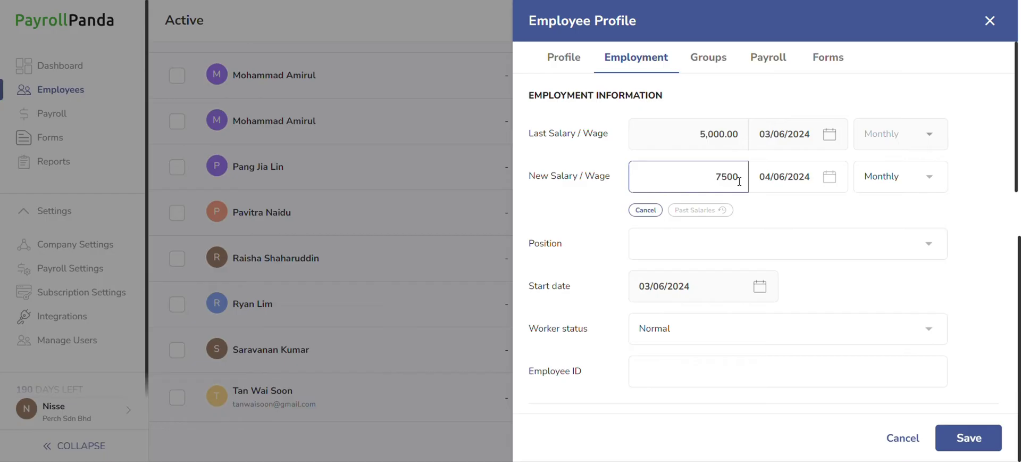
click(798, 177)
click(919, 217)
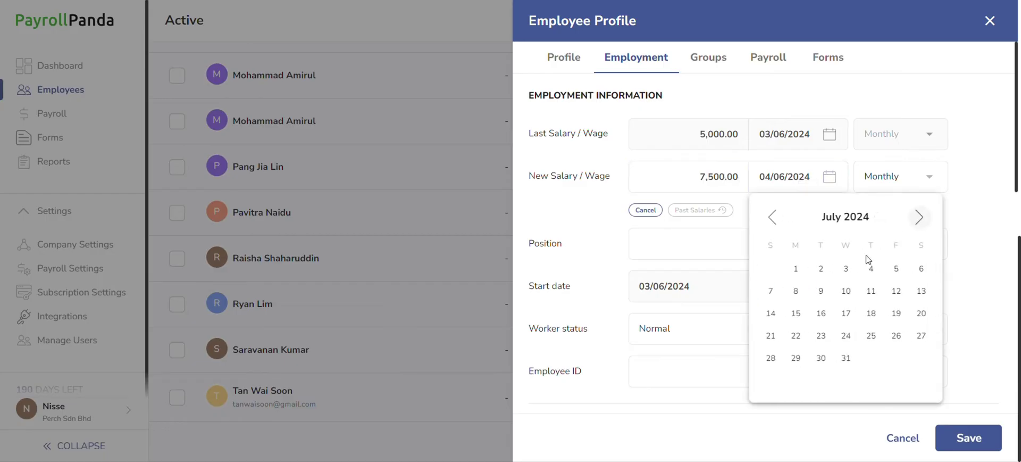
click(796, 269)
click(960, 205)
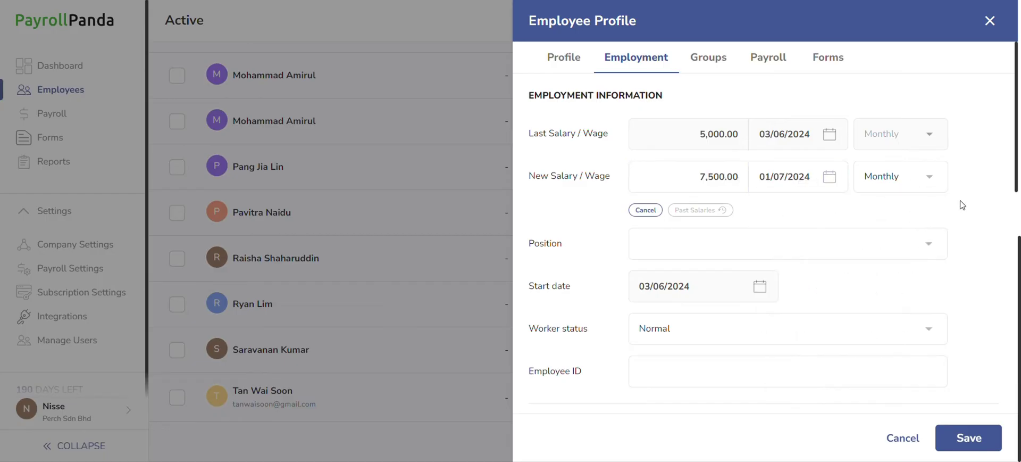
scroll(963, 204, down, 5)
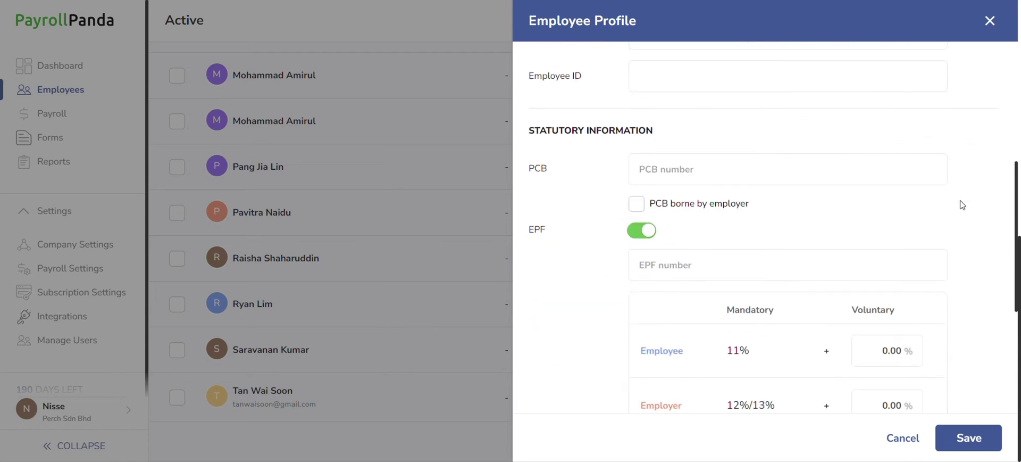
click(771, 177)
text(12345678)
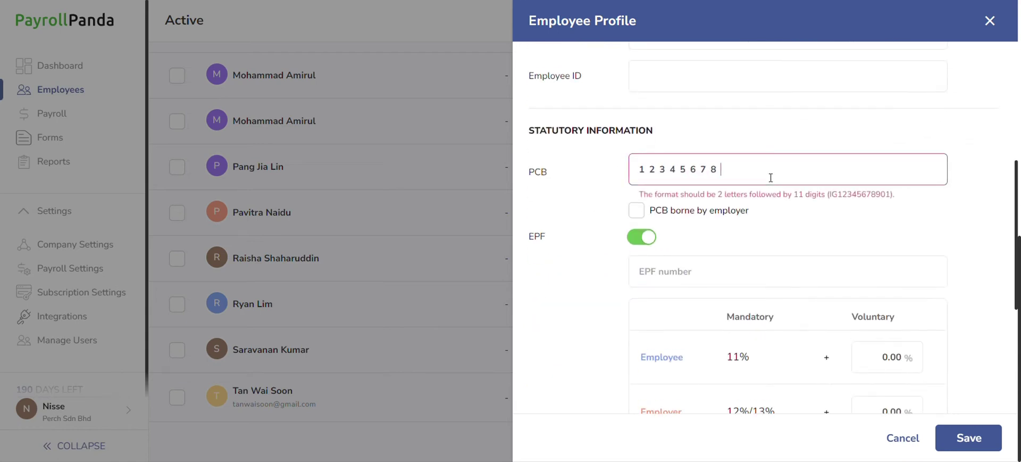
Step: Add Shift Allowance as a recurring payroll item
scroll(770, 178, down, 2)
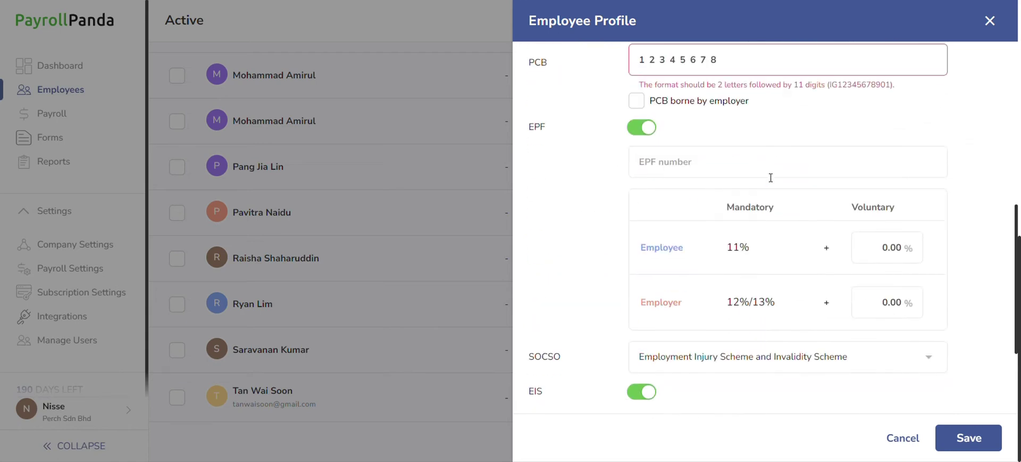
scroll(771, 177, down, 3)
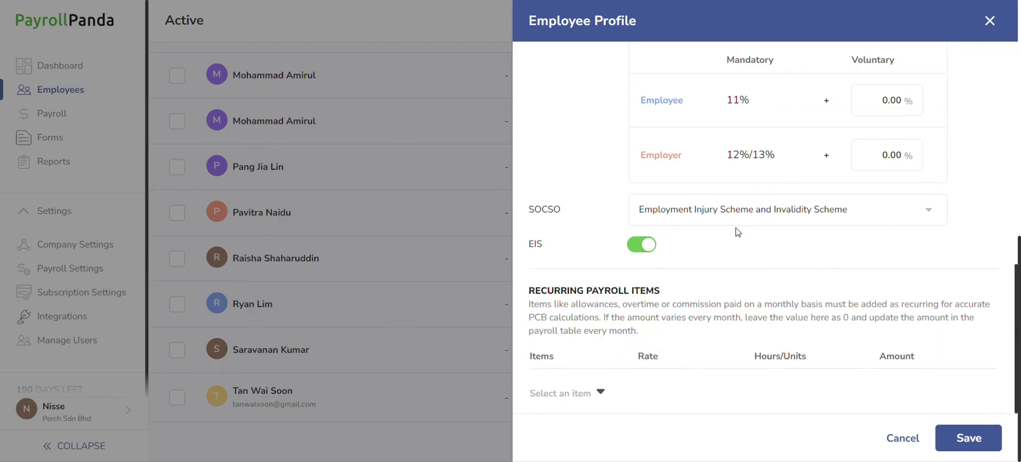
click(585, 394)
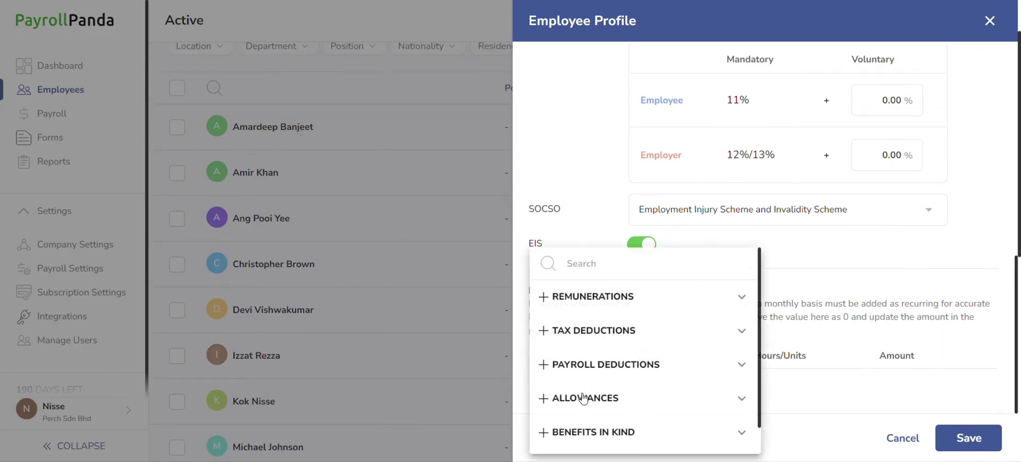
click(600, 392)
scroll(601, 385, down, 2)
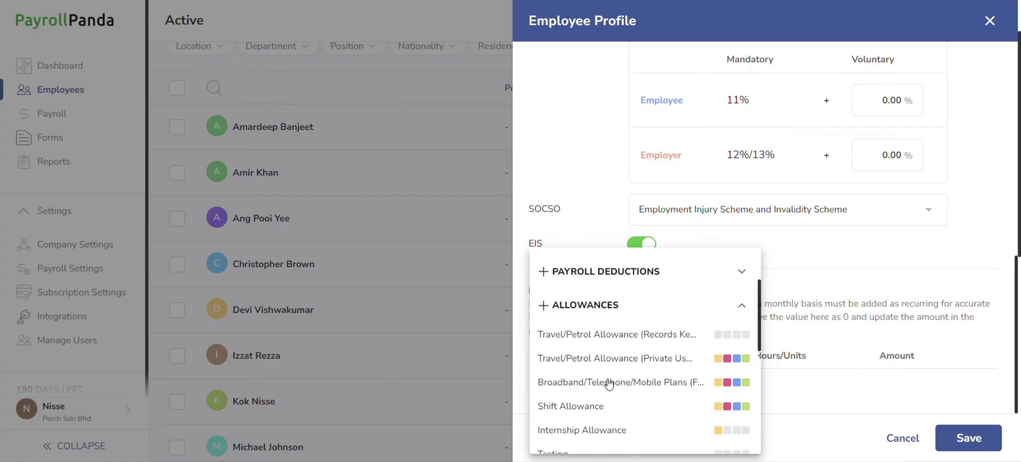
click(607, 408)
Step: Add recurring Overtime (Wage) at rate 5 for 10 hours and set Shift Allowance to 250
click(600, 392)
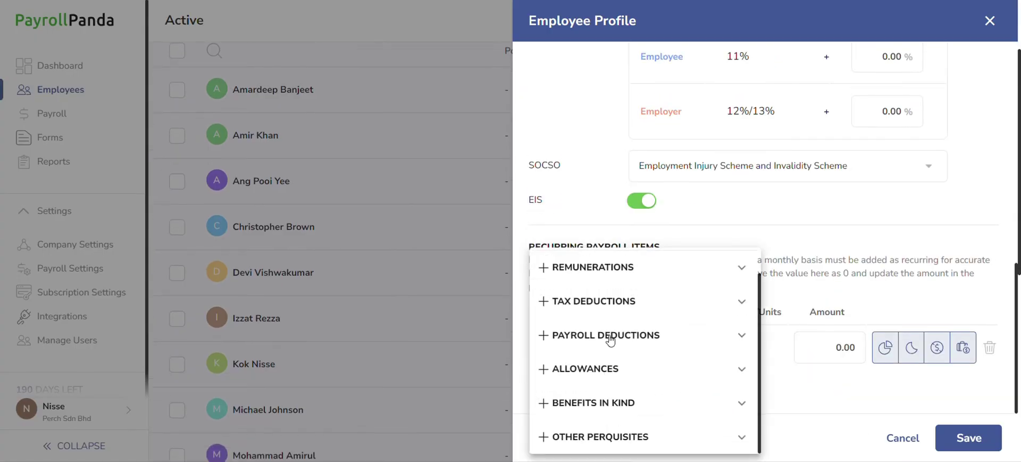
click(614, 301)
scroll(611, 361, down, 3)
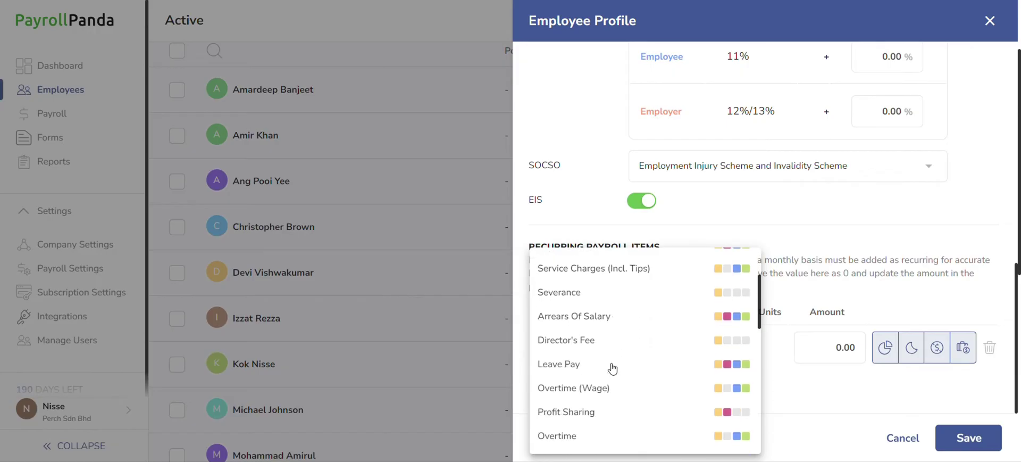
click(596, 387)
click(678, 385)
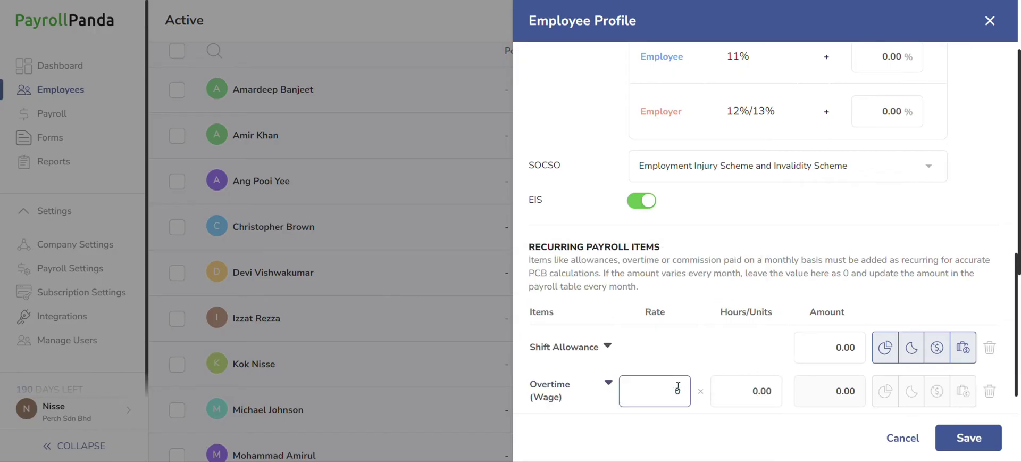
key(BackSpace)
text(5)
click(750, 392)
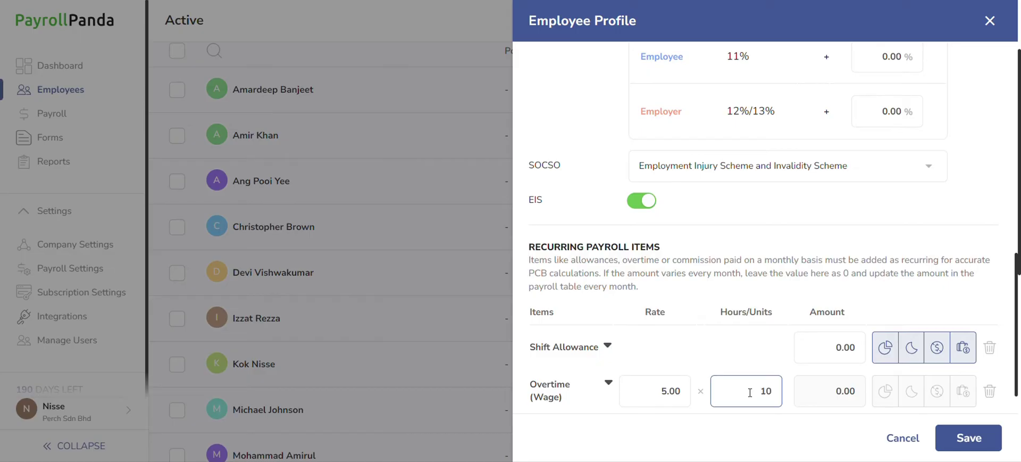
click(852, 348)
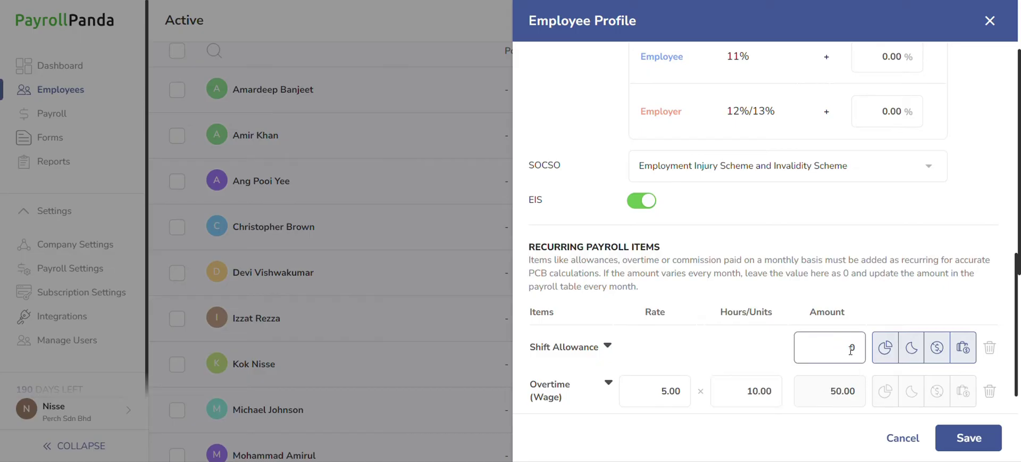
Step: Add Education Allowance as a recurring payroll item
scroll(825, 335, down, 1)
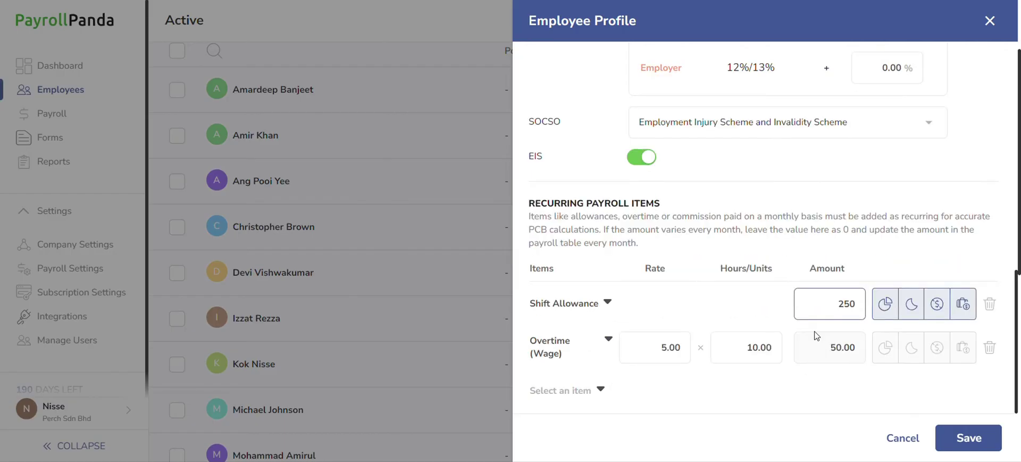
click(553, 399)
click(596, 372)
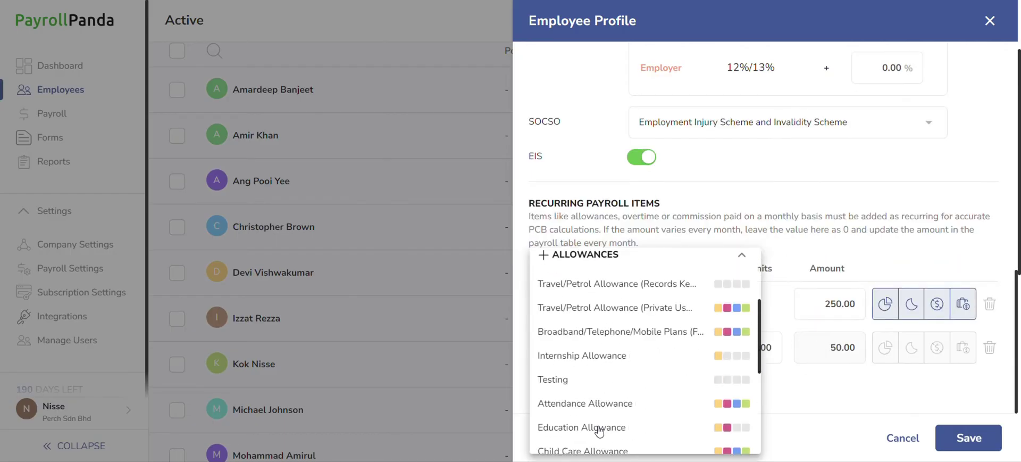
click(597, 427)
scroll(841, 392, down, 1)
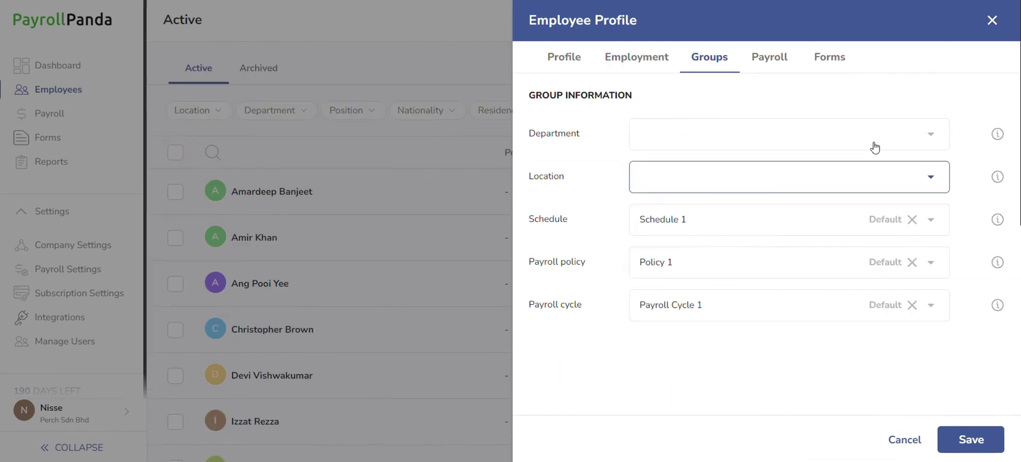
Step: Assign Department Finance, Location 1, Schedule 1 and Payroll Cycle 1, then save the profile
click(868, 142)
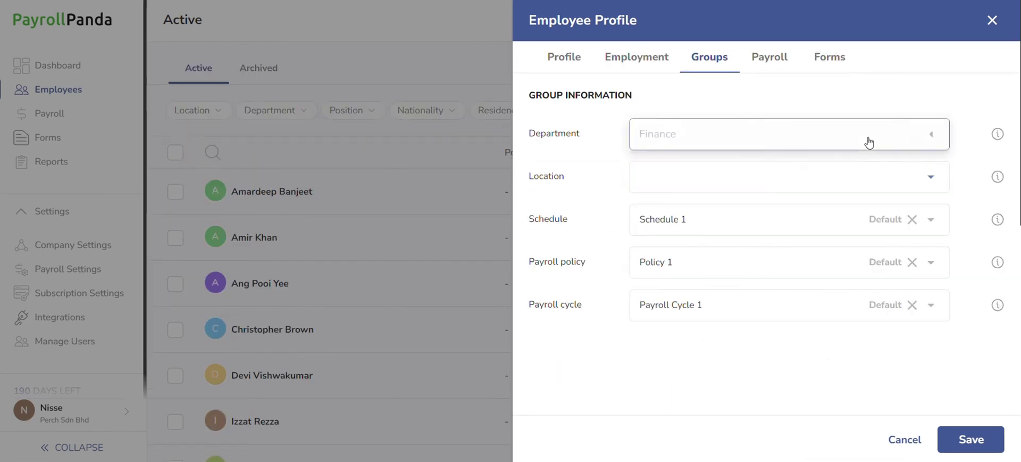
click(832, 139)
click(741, 190)
click(737, 191)
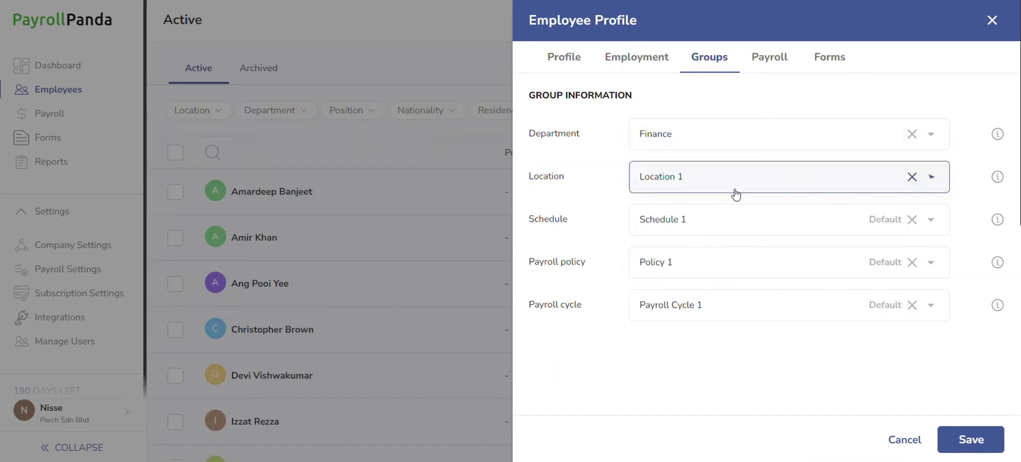
click(791, 225)
click(746, 228)
click(715, 259)
click(704, 303)
click(704, 303)
click(958, 431)
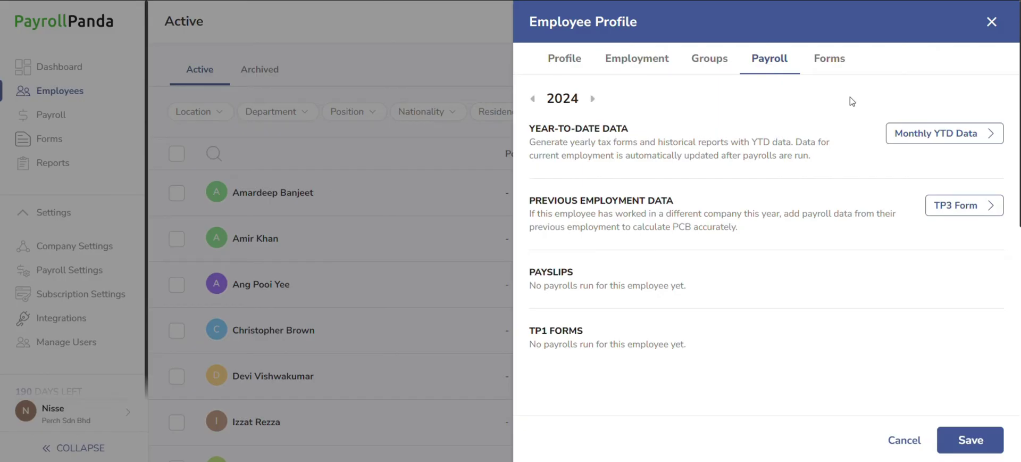
Step: Save the 2024 Monthly YTD data, then review and save the previous-employment TP3 form
click(938, 139)
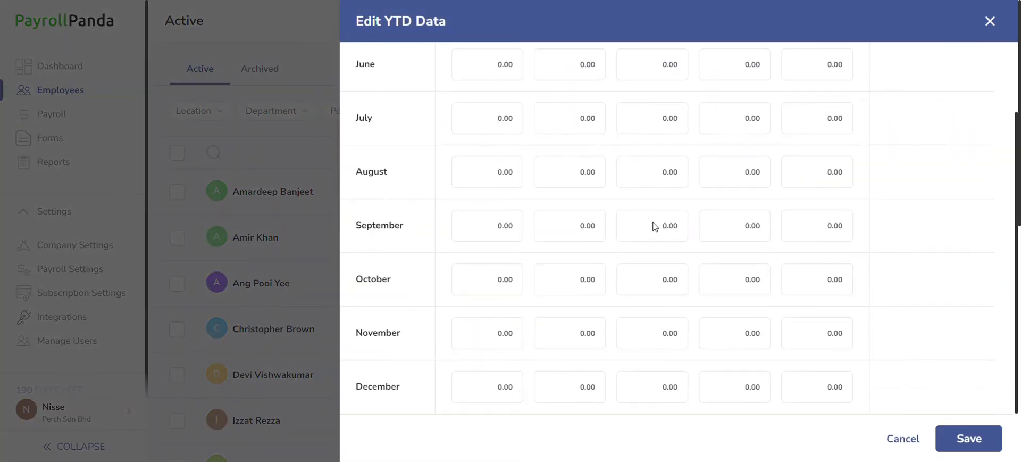
click(950, 428)
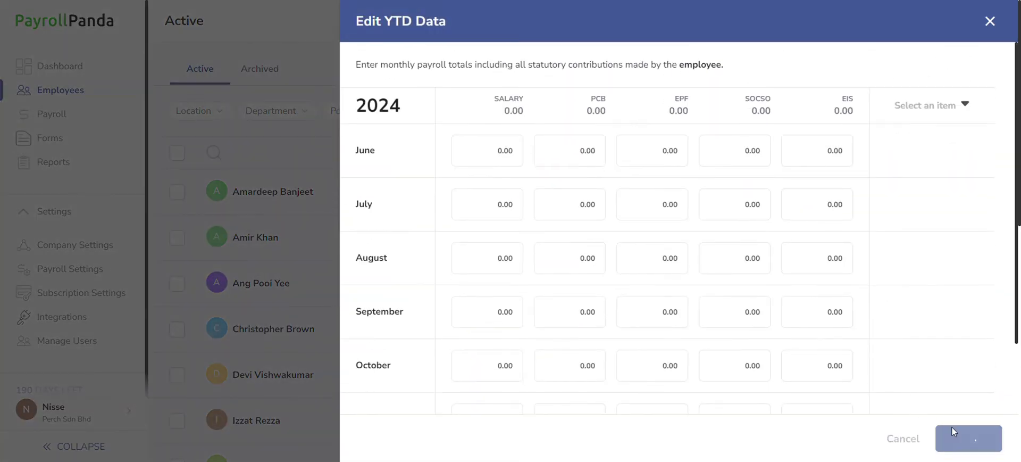
click(956, 206)
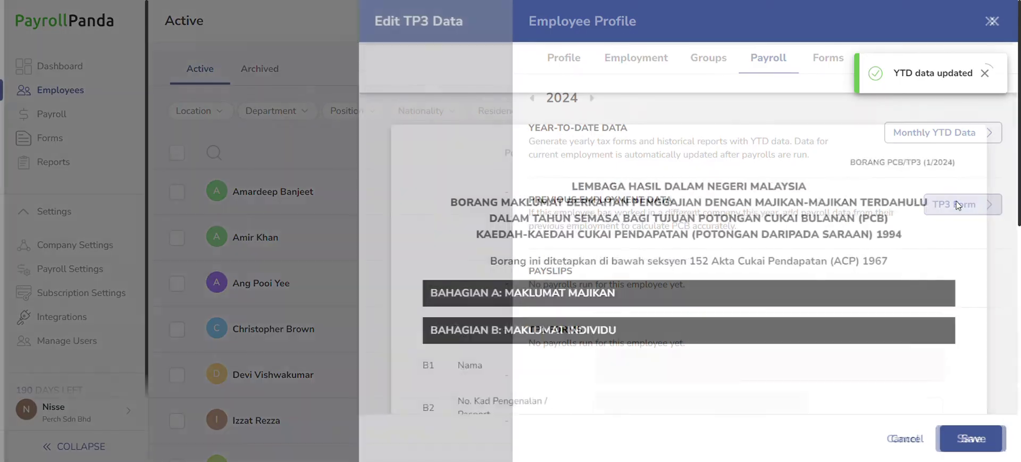
scroll(717, 317, down, 10)
scroll(716, 319, down, 15)
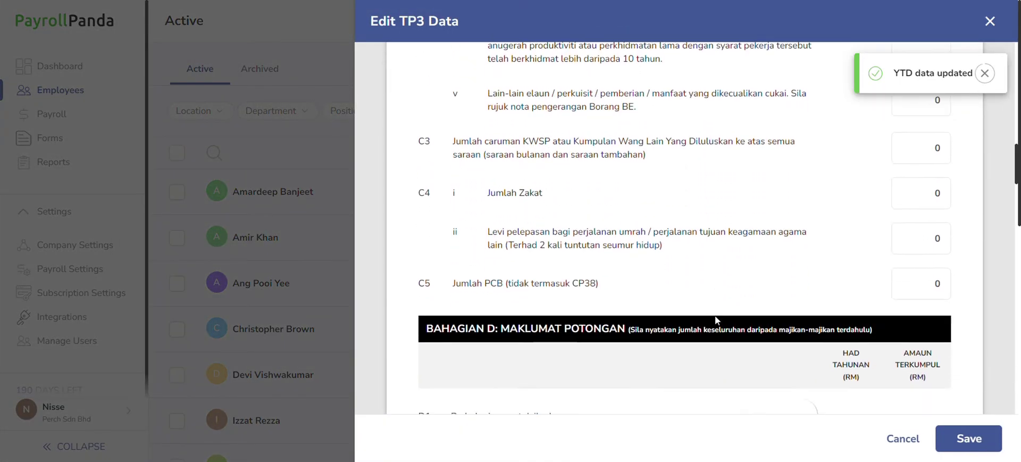
scroll(716, 319, down, 3)
click(952, 438)
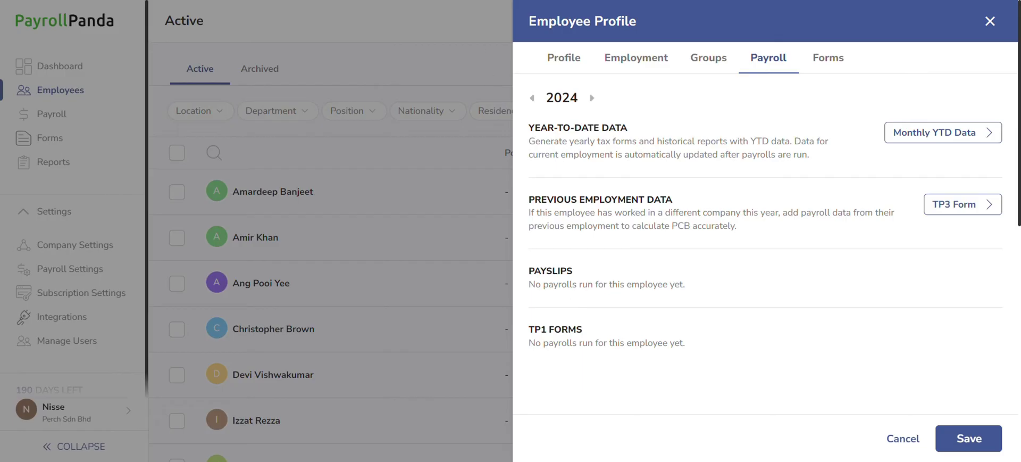
Step: Review the EA, PCB2, CP22 and other forms, then close the employee profile
click(840, 64)
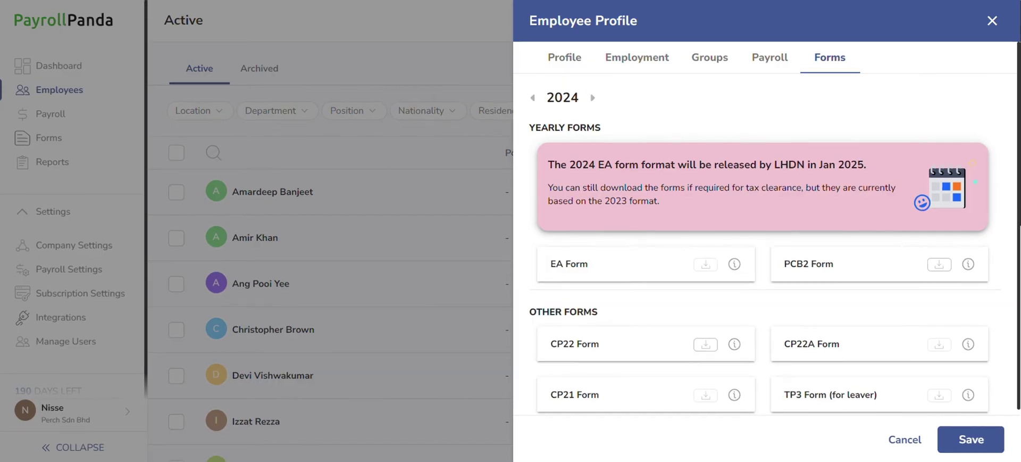
key(Escape)
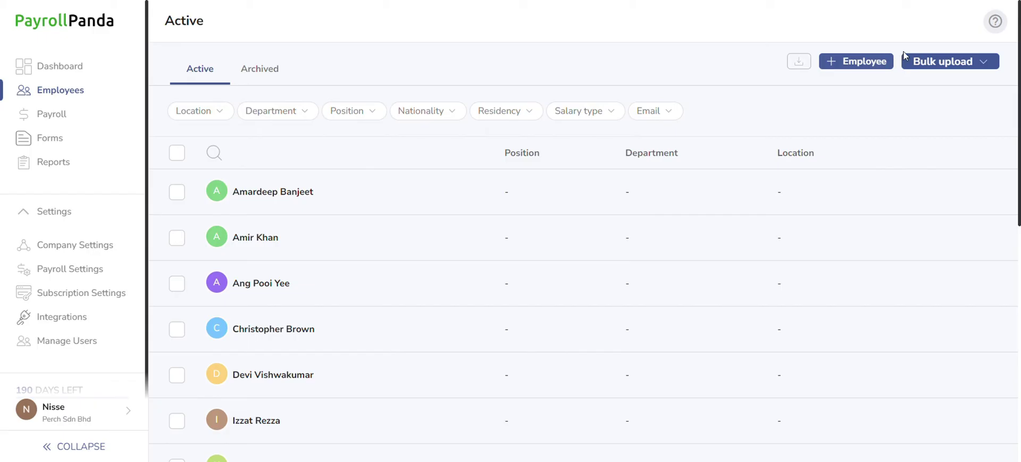
Step: Preview the Upload Data step of bulk Import Employees and Edit Employees without uploading
click(930, 63)
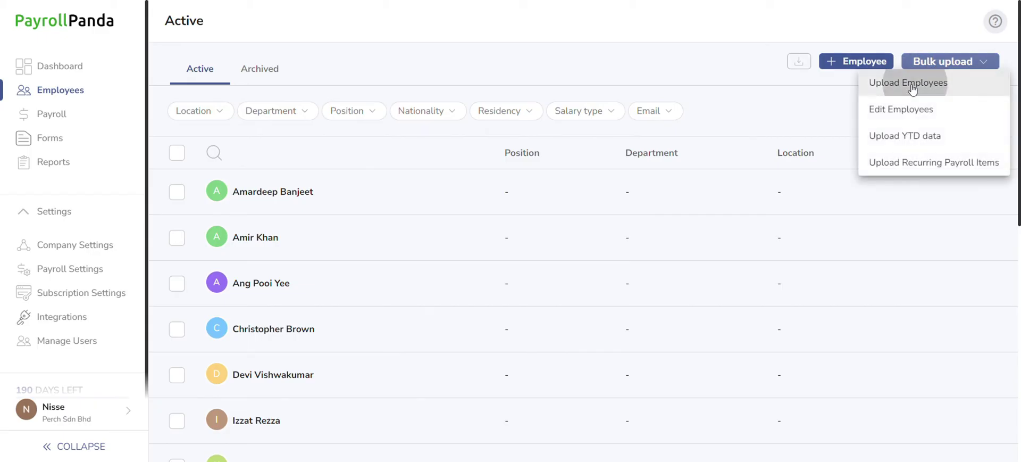
click(914, 84)
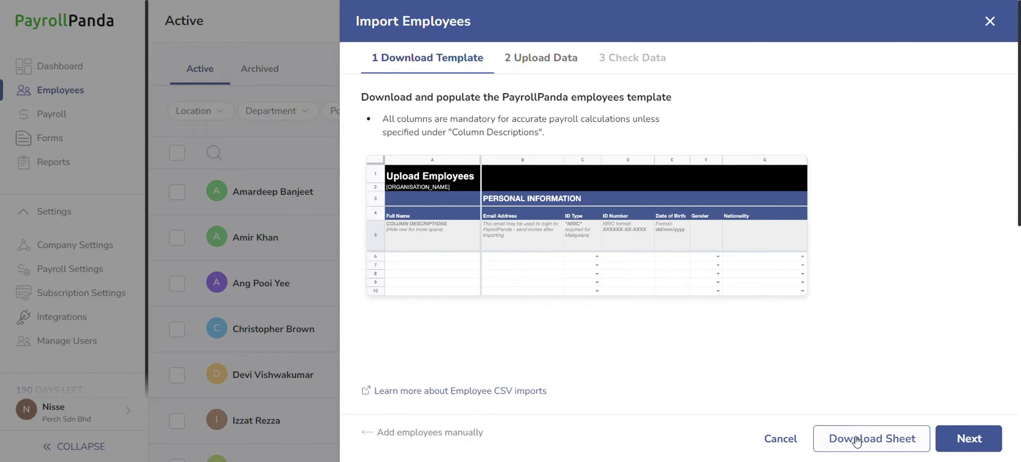
click(552, 72)
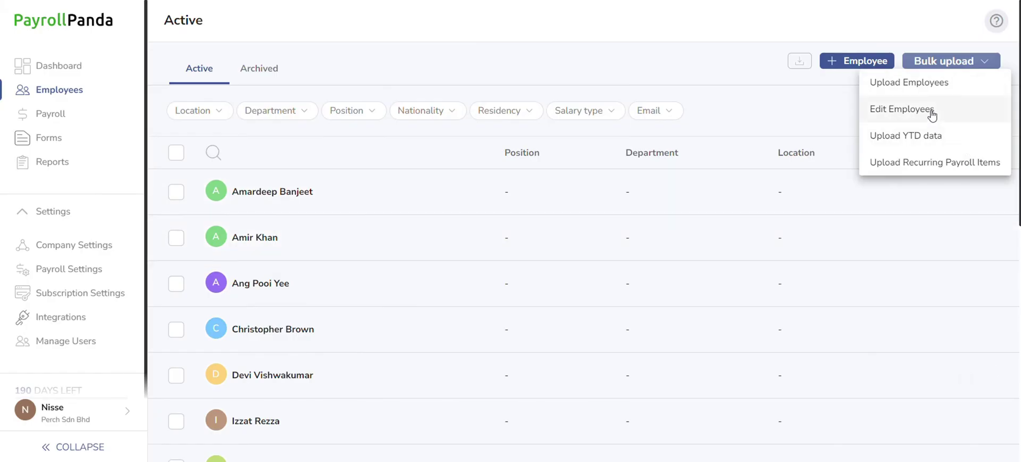
click(932, 112)
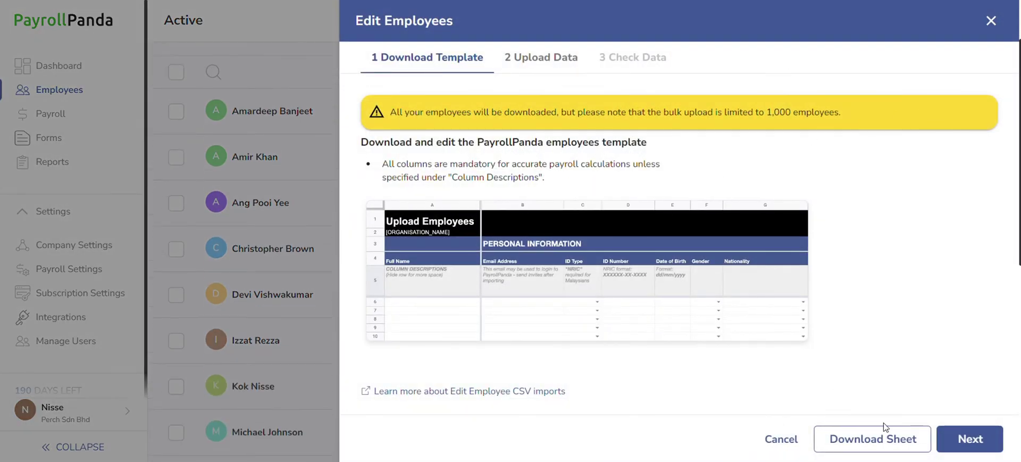
click(534, 53)
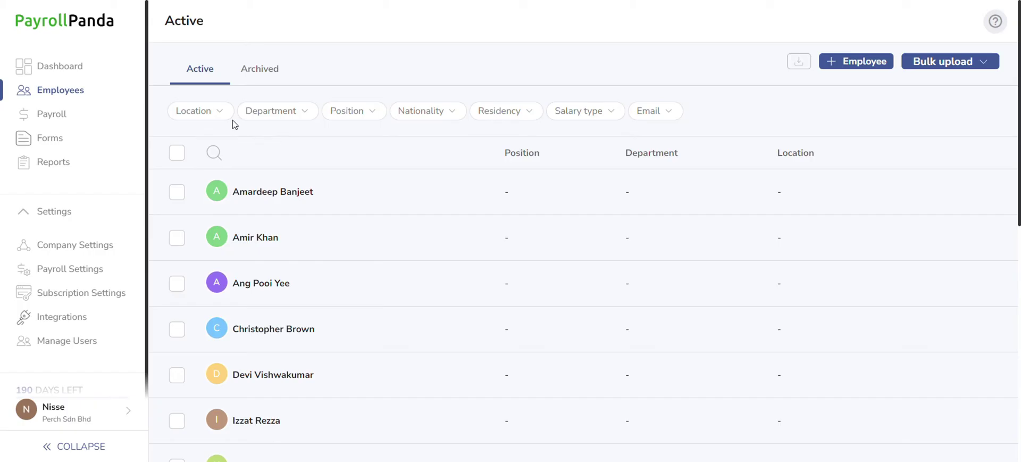
Step: Preview the Location, Department, Position, Nationality, Residency, Salary type and Email filter choices
click(212, 118)
click(258, 114)
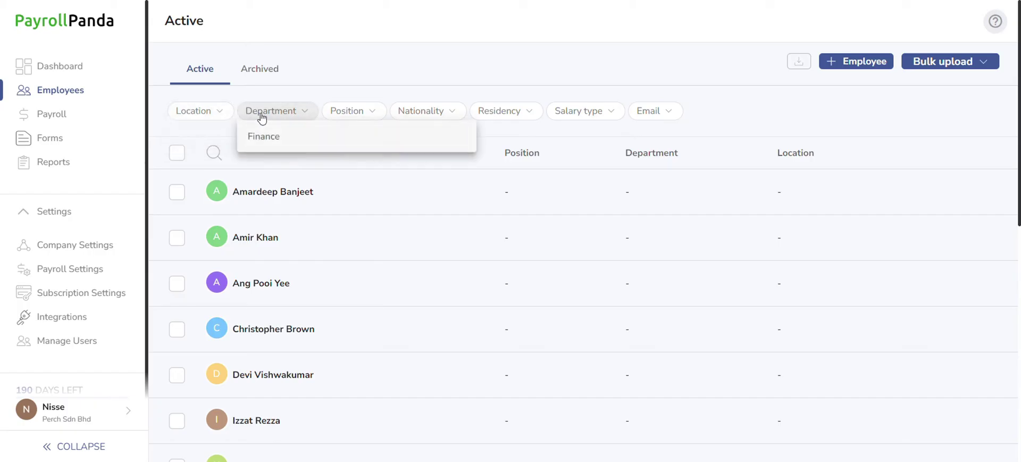
click(352, 112)
click(423, 116)
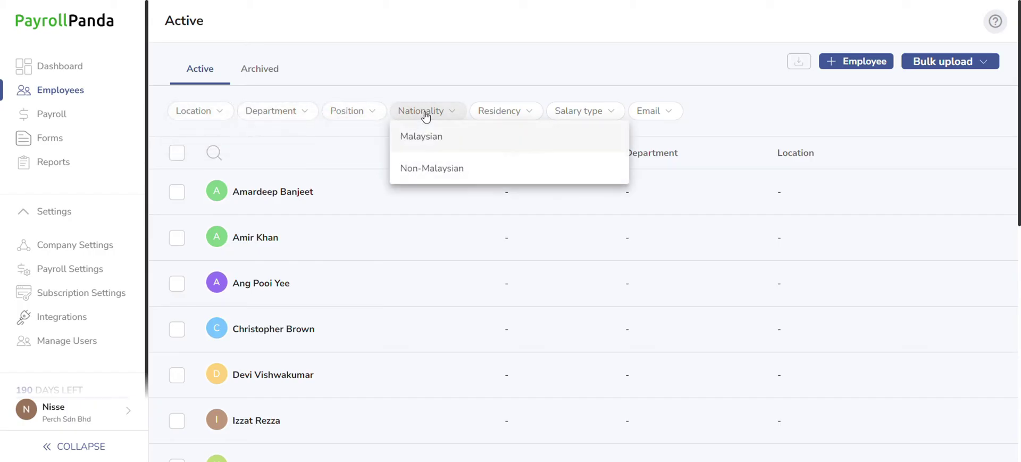
click(486, 117)
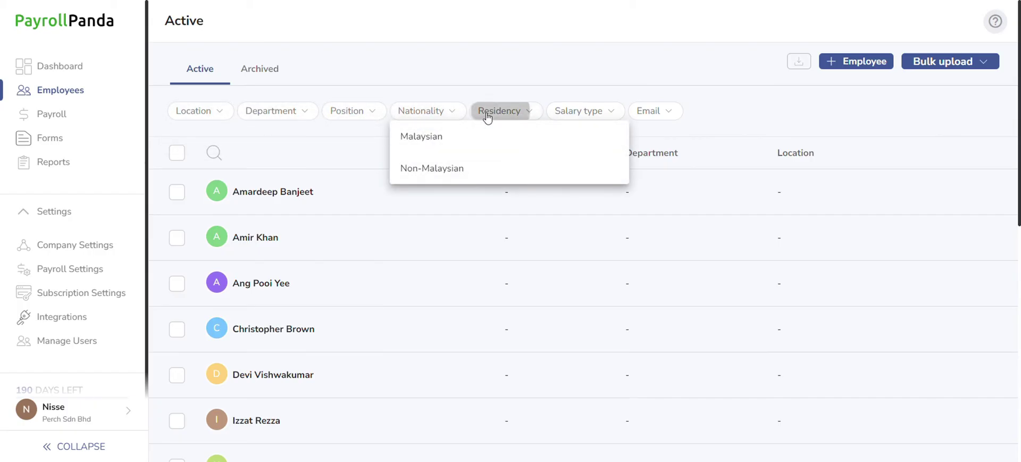
click(588, 115)
click(649, 113)
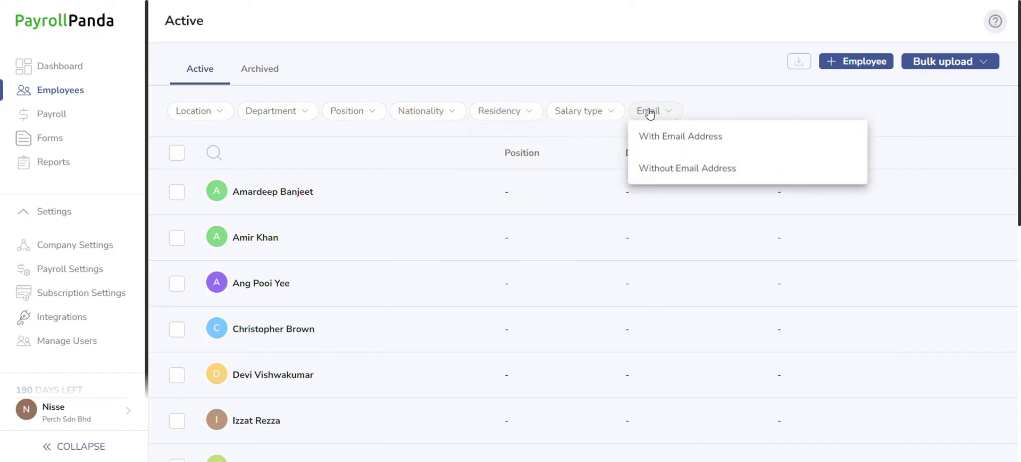
click(652, 109)
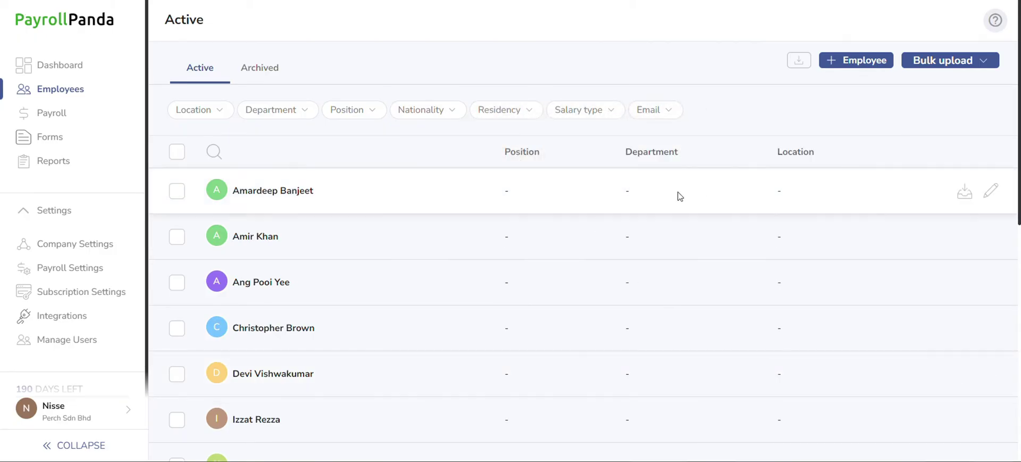
Step: Archive the first employee as Resigned with last day at work 30 June 2024
click(964, 194)
click(834, 143)
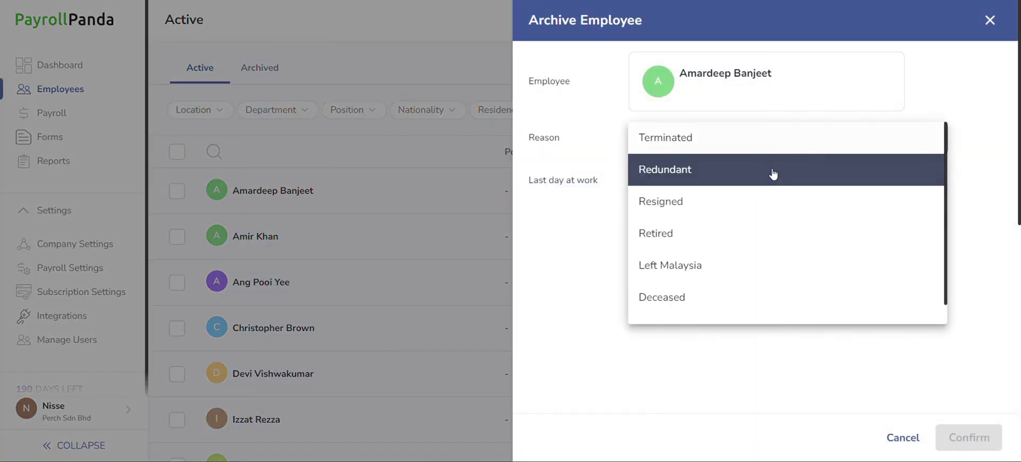
click(750, 203)
click(663, 183)
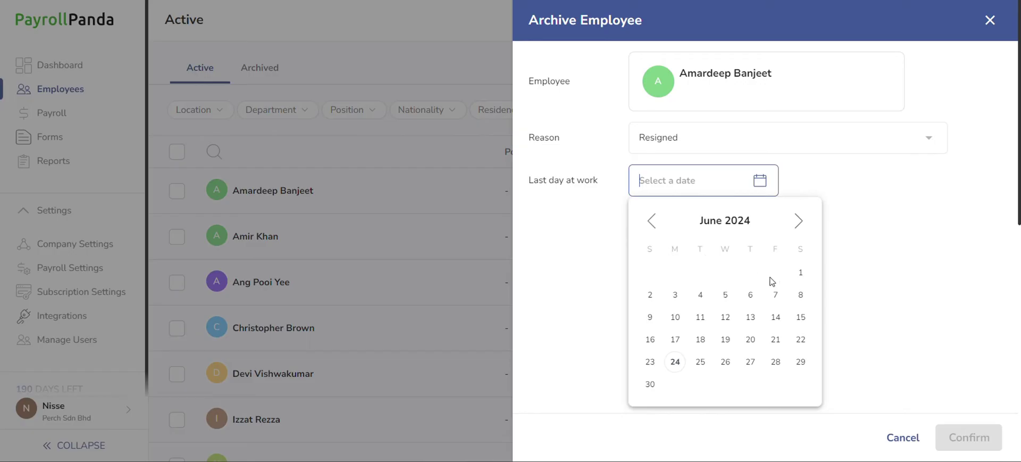
click(651, 384)
click(960, 437)
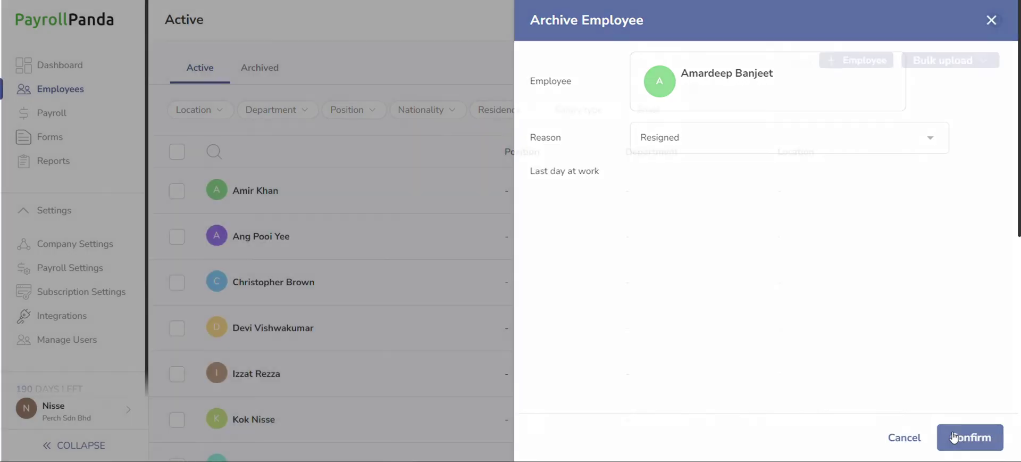
Step: Restore the employee from the Archived list and return to active employees
click(254, 71)
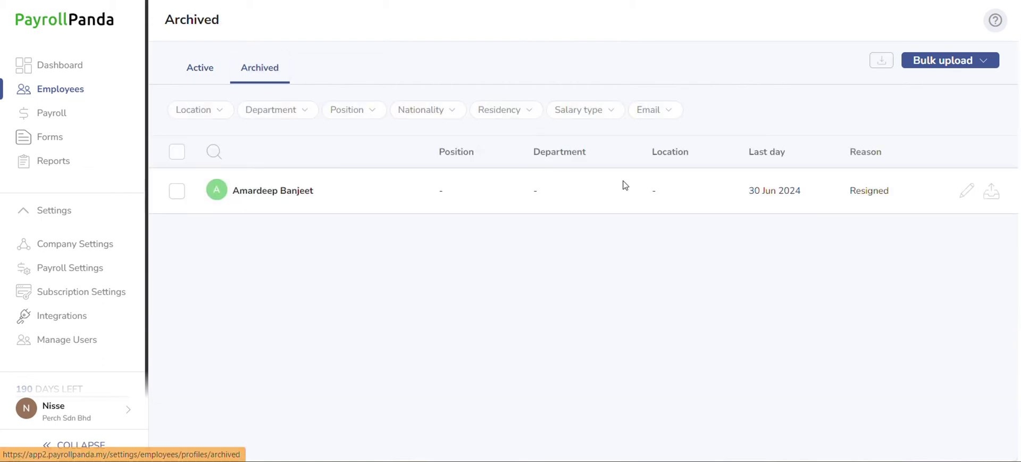
click(992, 198)
click(627, 293)
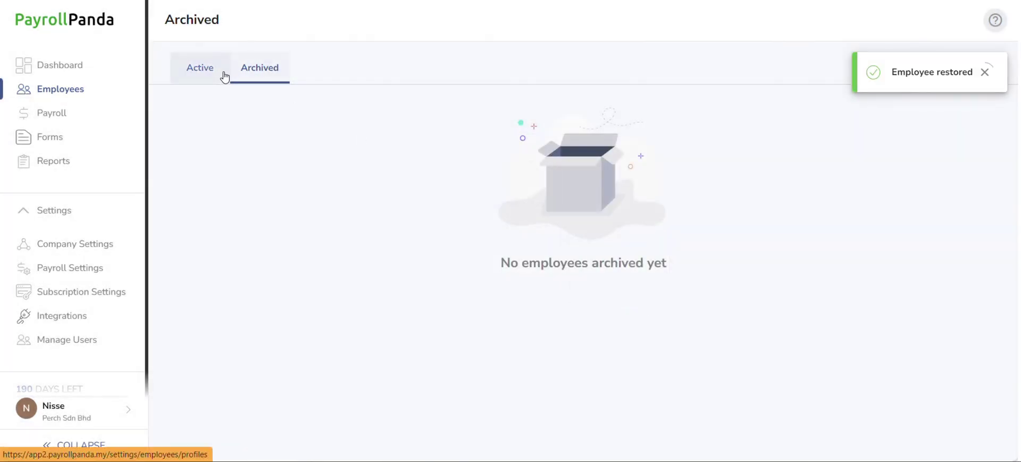
click(223, 74)
Step: Download the Edit Employees bulk upload sheet
click(931, 62)
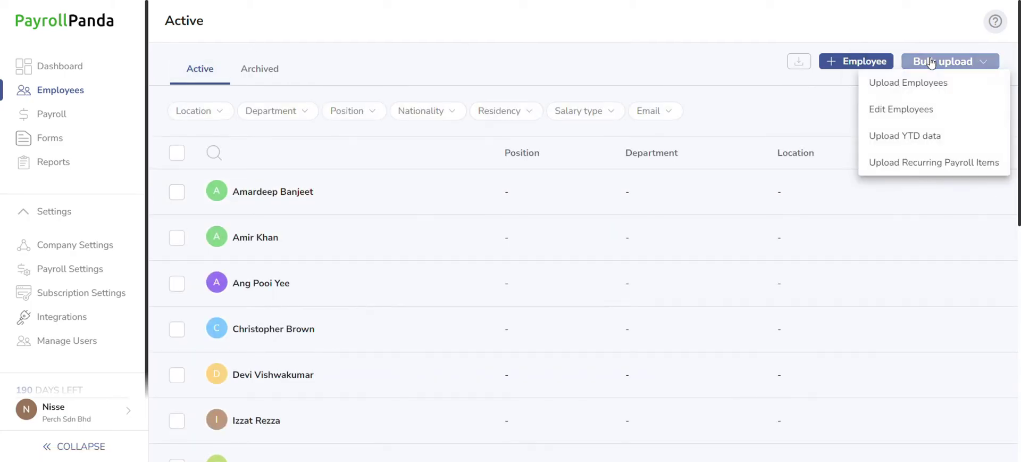
click(897, 108)
click(871, 440)
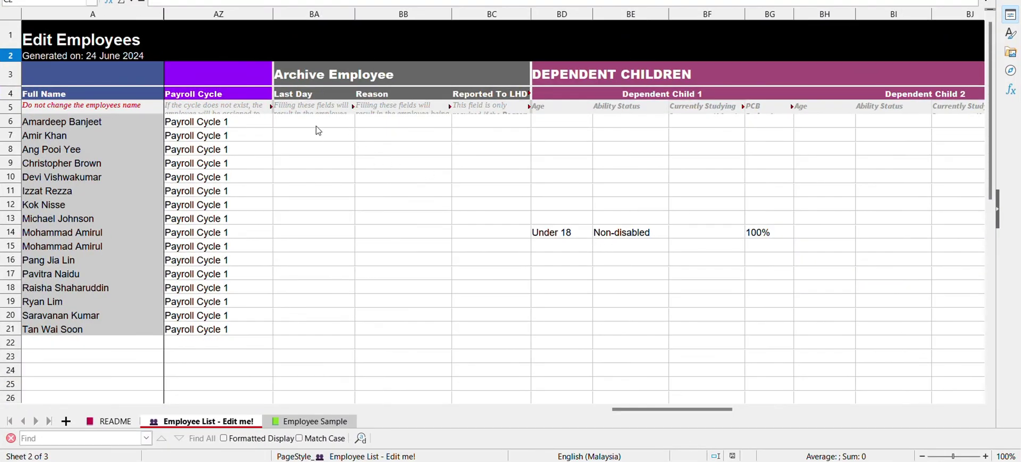
Step: Review the sheet's Last Day and Archive Employee columns, then export all employees' data
click(316, 126)
click(320, 74)
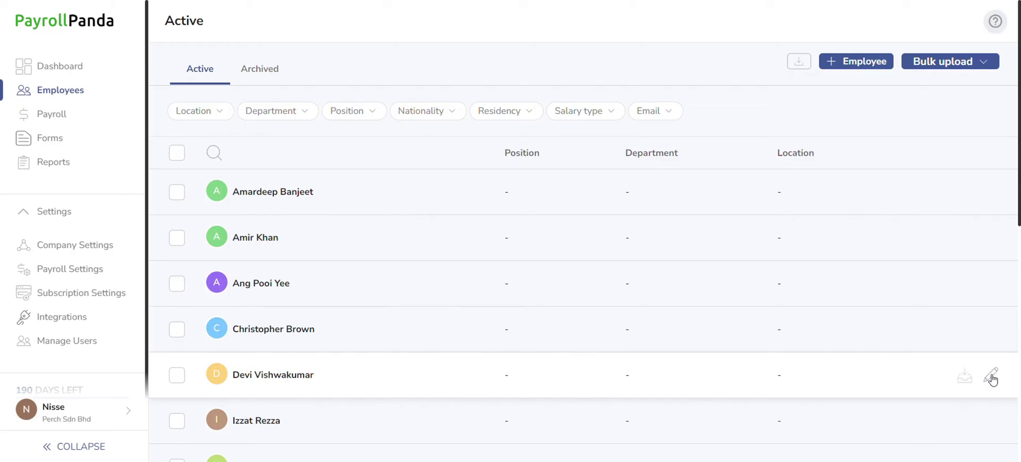
click(798, 62)
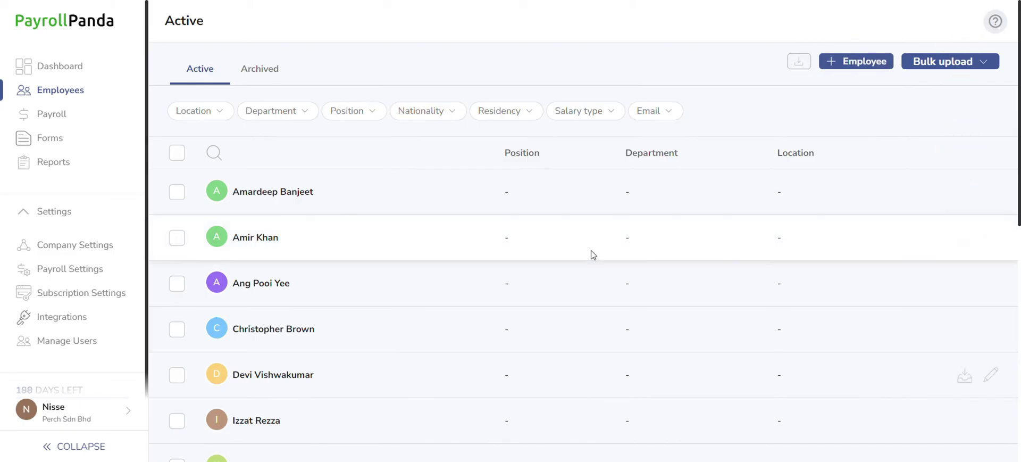
Step: Review the March payroll details, then lock the April 2024 payroll
click(74, 115)
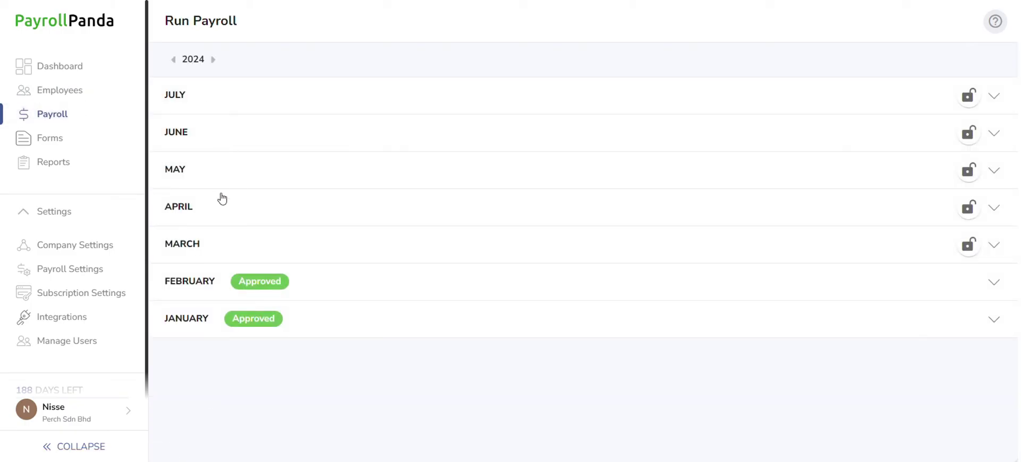
click(199, 244)
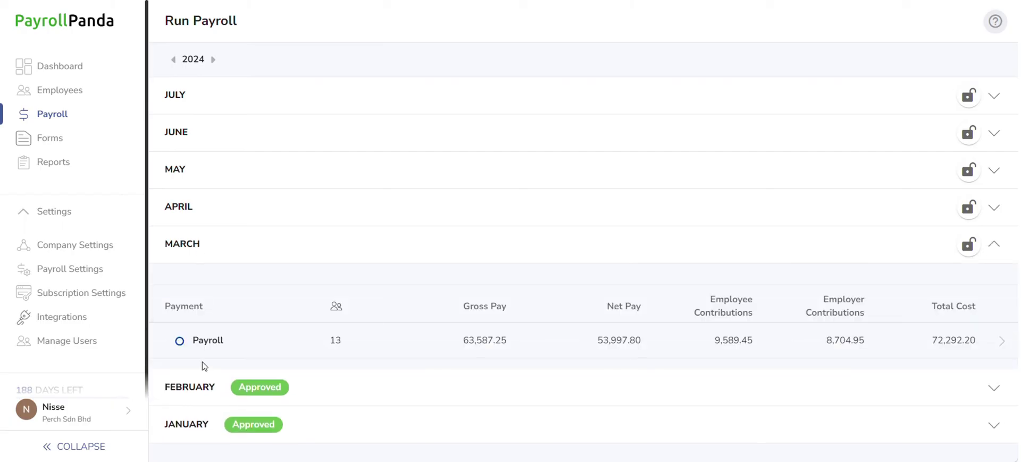
click(212, 347)
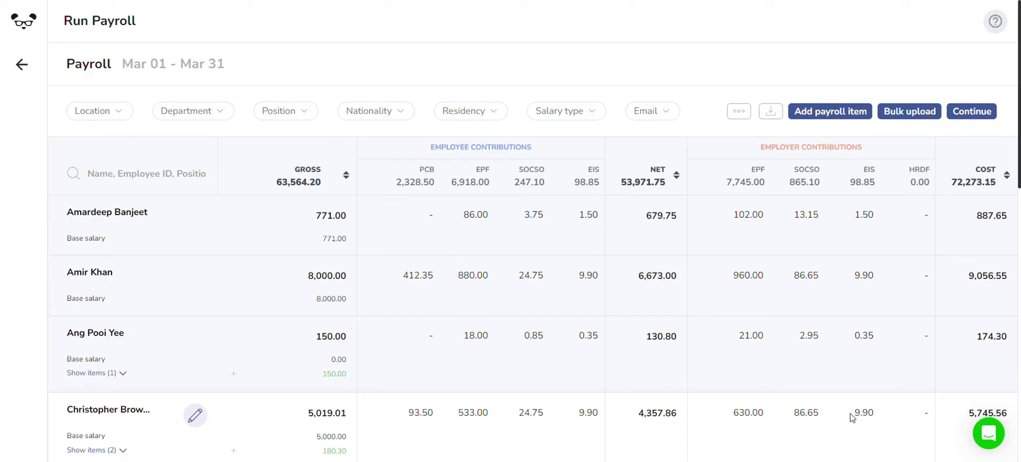
click(21, 65)
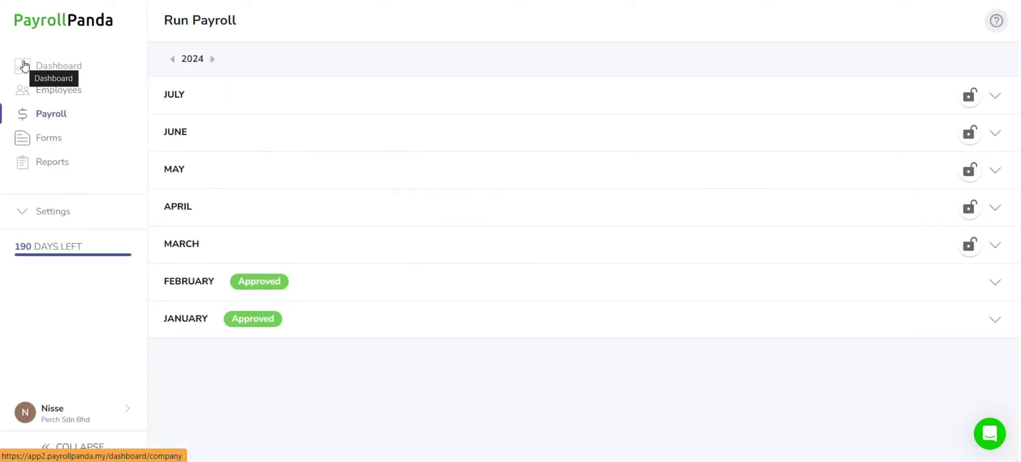
click(970, 208)
click(628, 277)
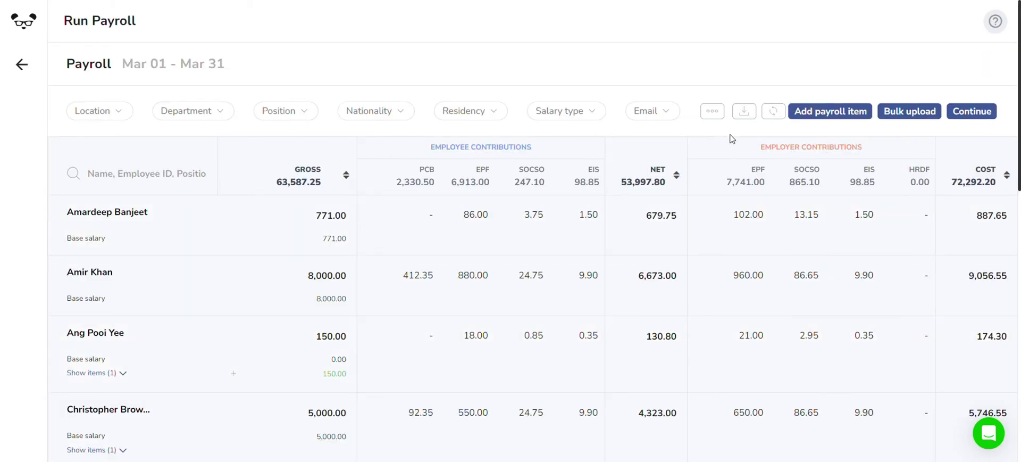
Step: Restart the March payroll so it recalculates to 62,700.00 gross and 53,193.85 net
click(715, 111)
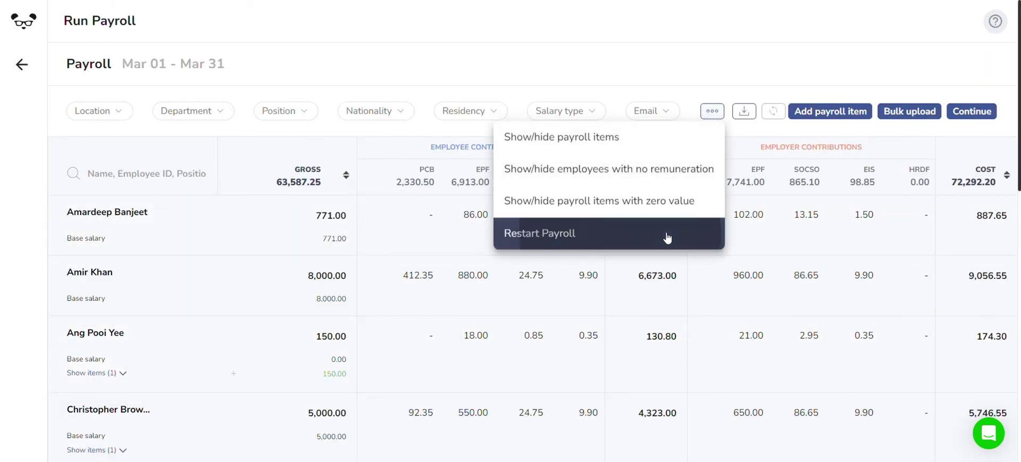
click(668, 238)
click(628, 275)
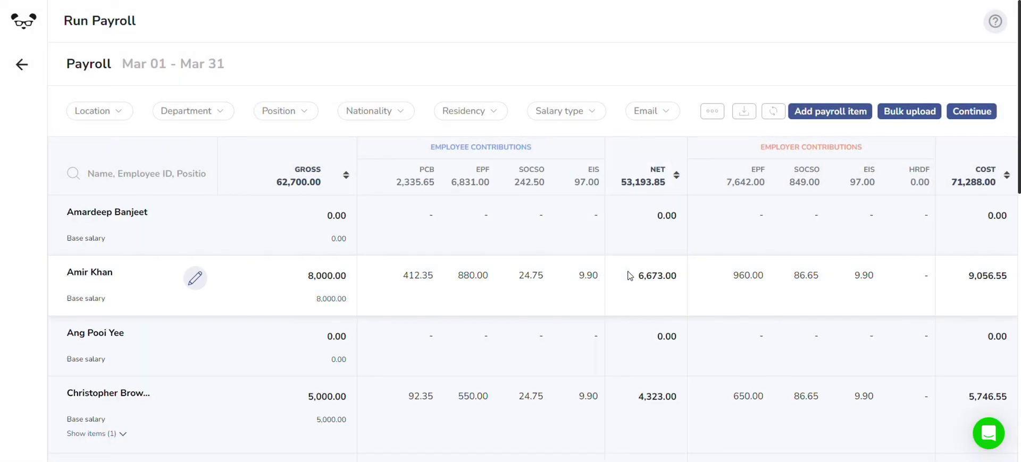
click(714, 112)
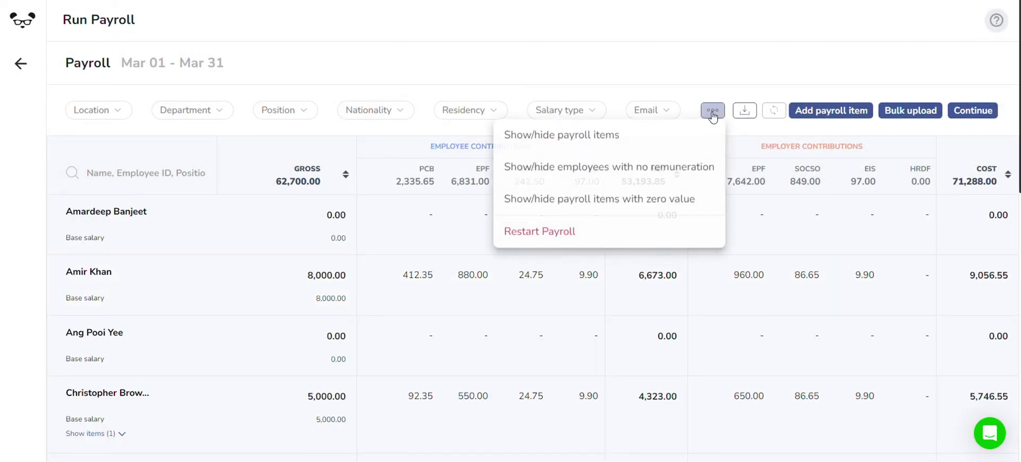
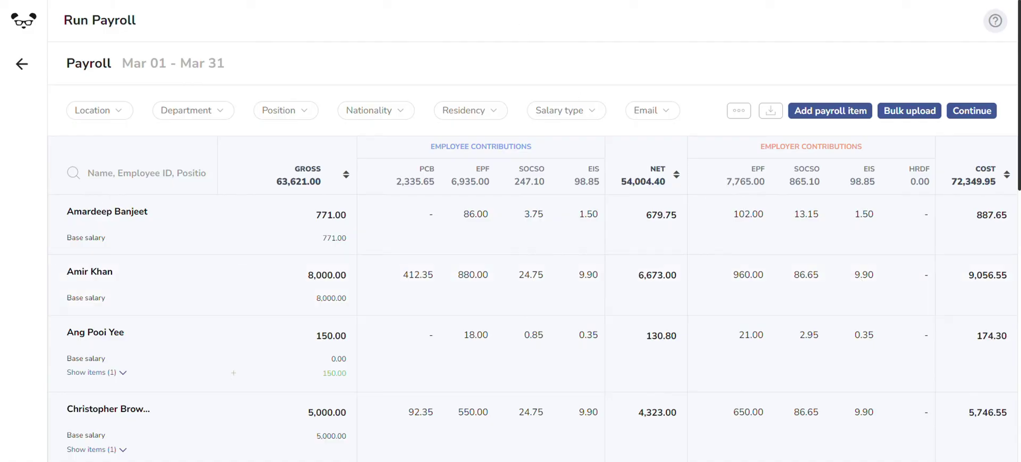
click(419, 275)
scroll(750, 213, down, 3)
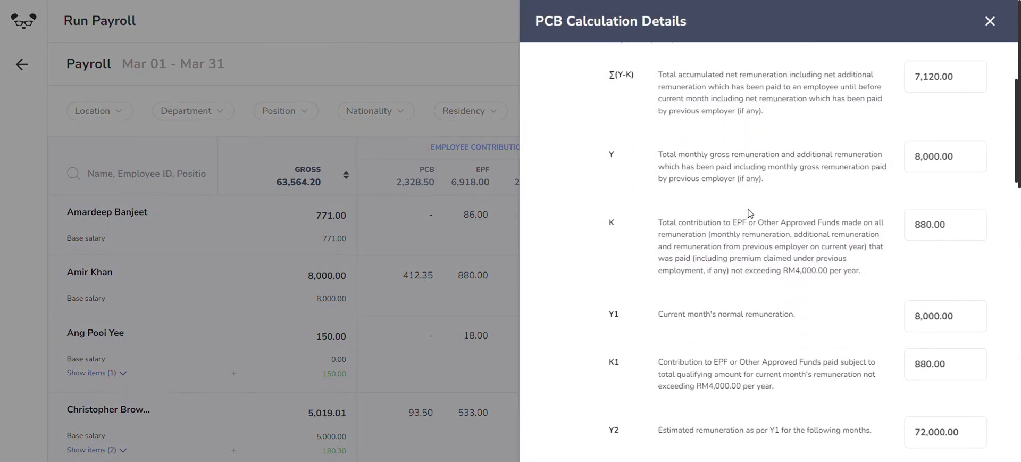
scroll(750, 213, down, 10)
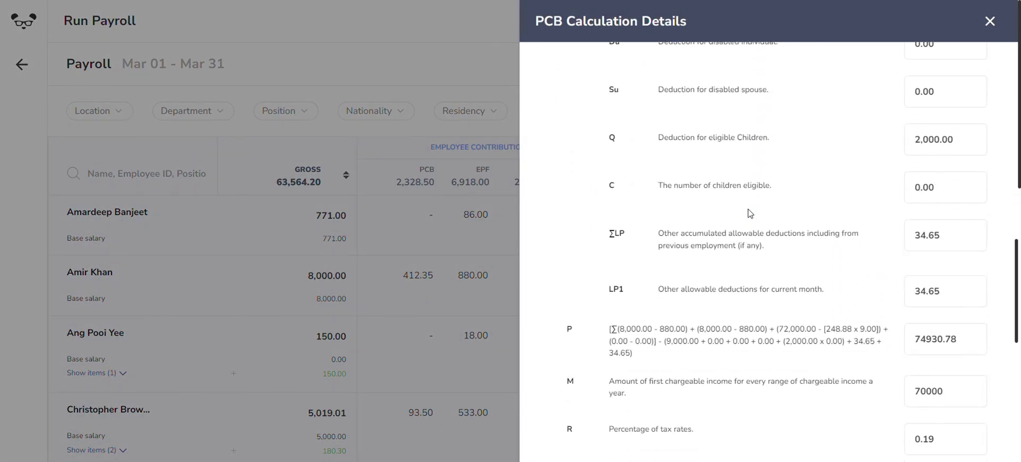
scroll(750, 213, down, 10)
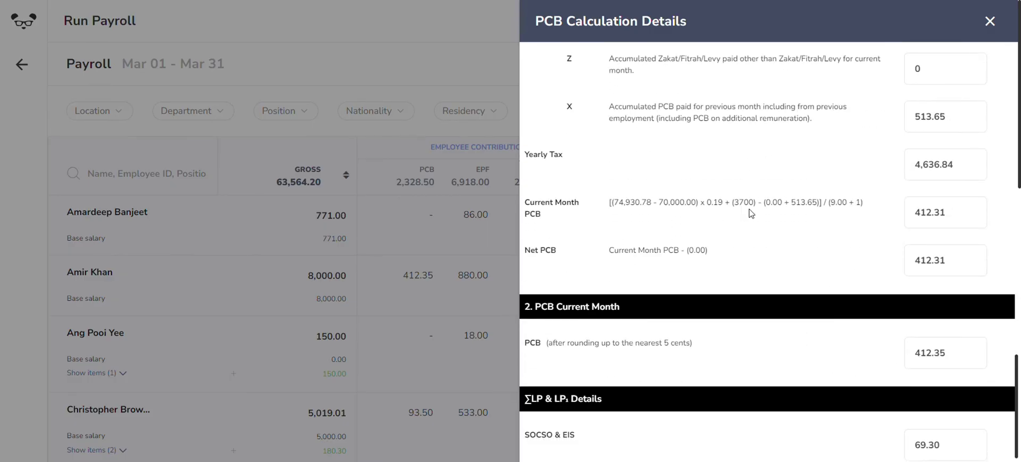
click(991, 21)
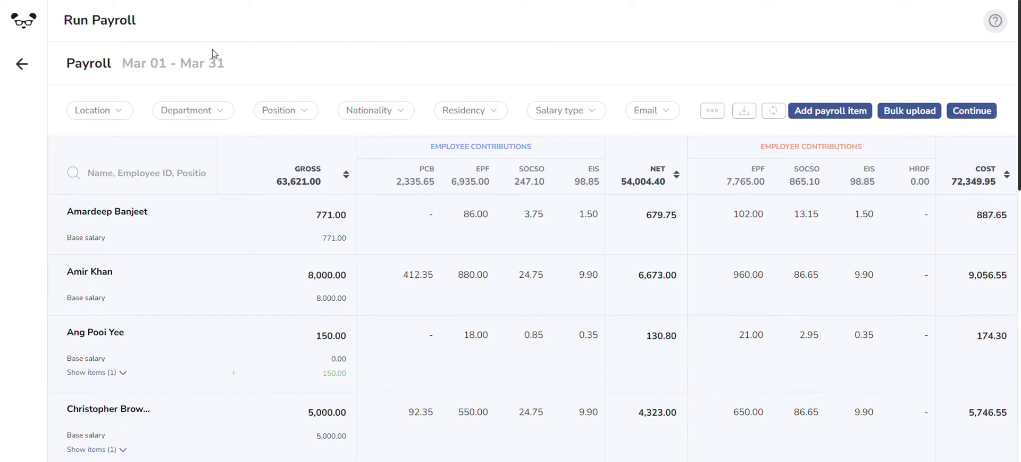
Step: Give the third employee a 100.00 Attendance Allowance, raising their March gross from 150.00 to 250.00
click(109, 109)
click(190, 114)
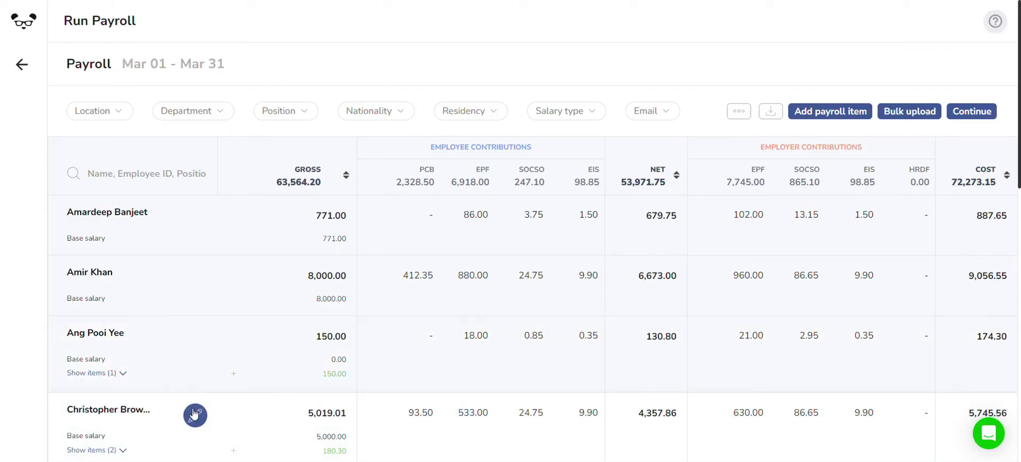
click(195, 337)
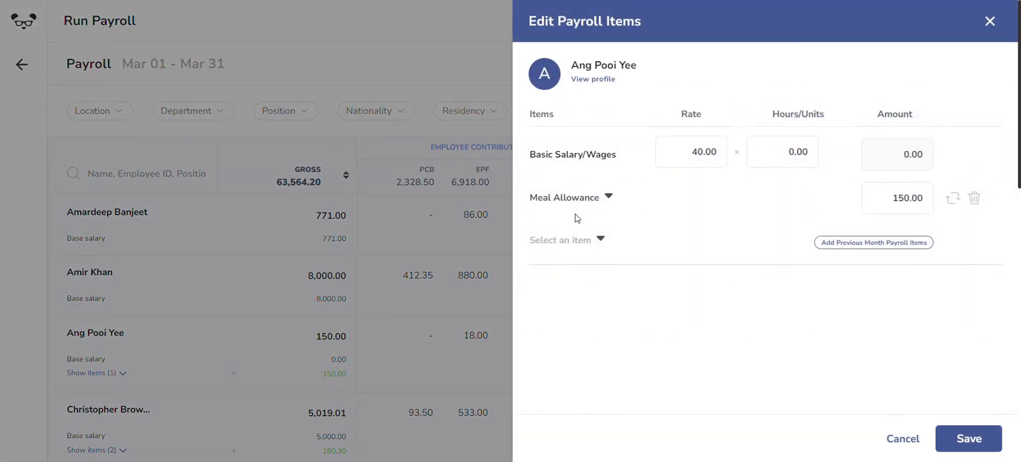
click(575, 242)
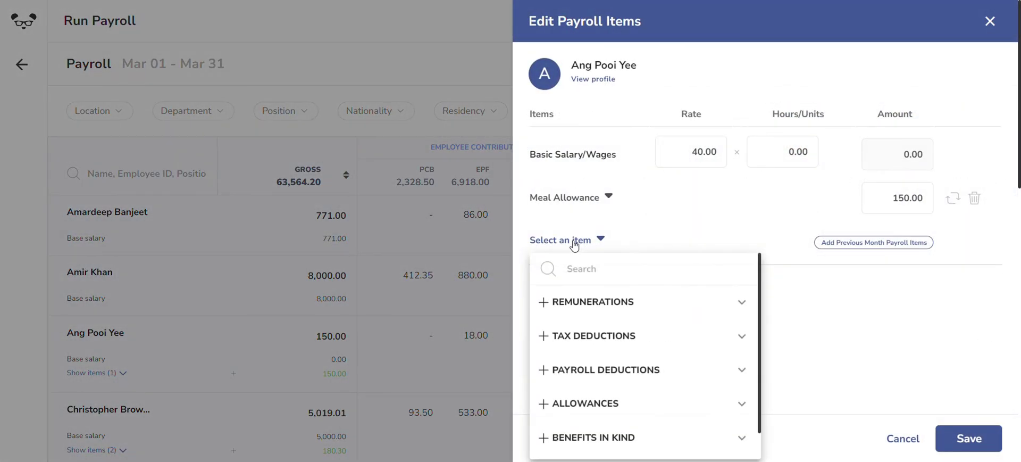
click(611, 403)
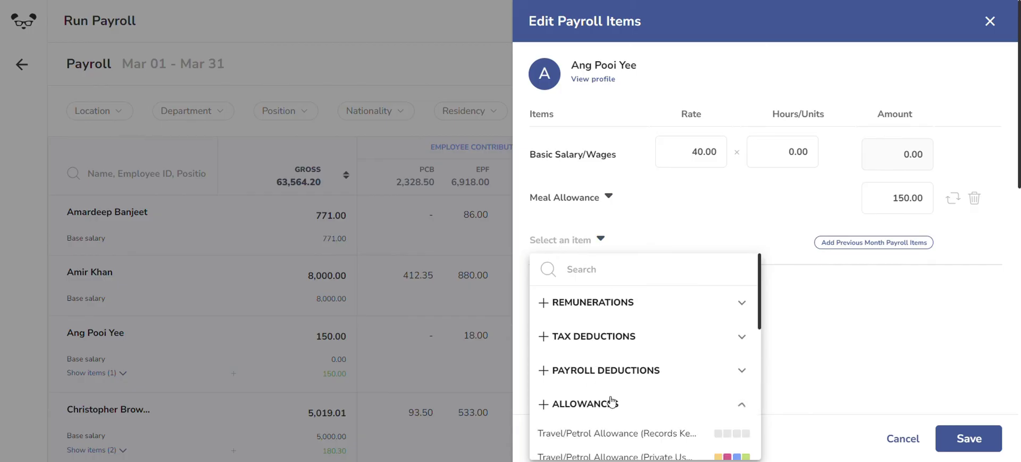
scroll(612, 402, down, 5)
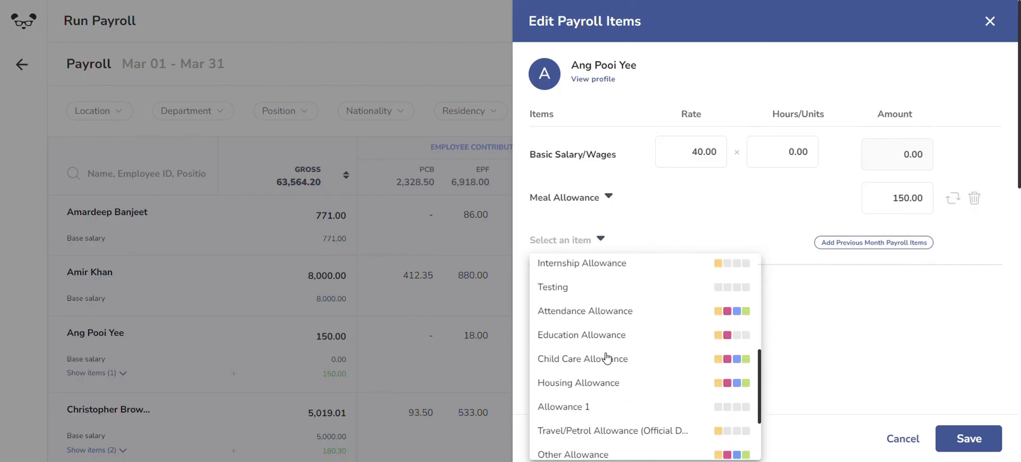
click(615, 311)
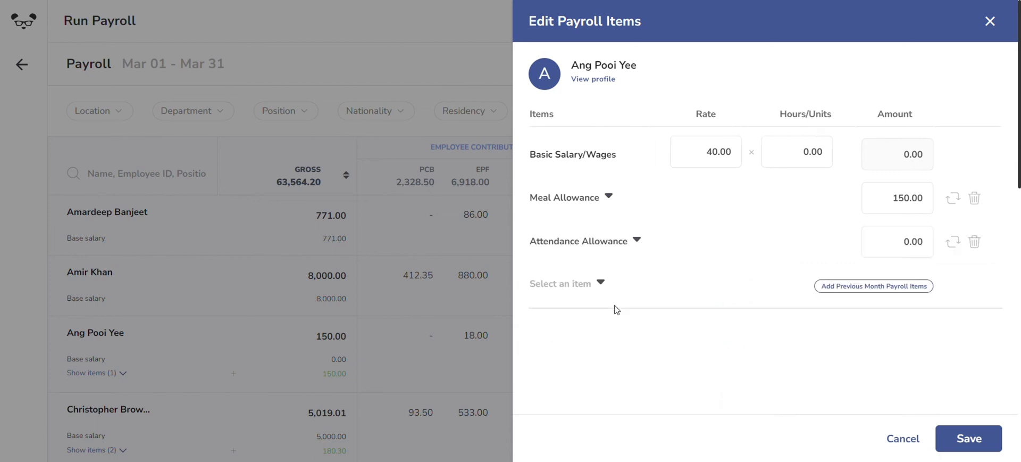
click(920, 238)
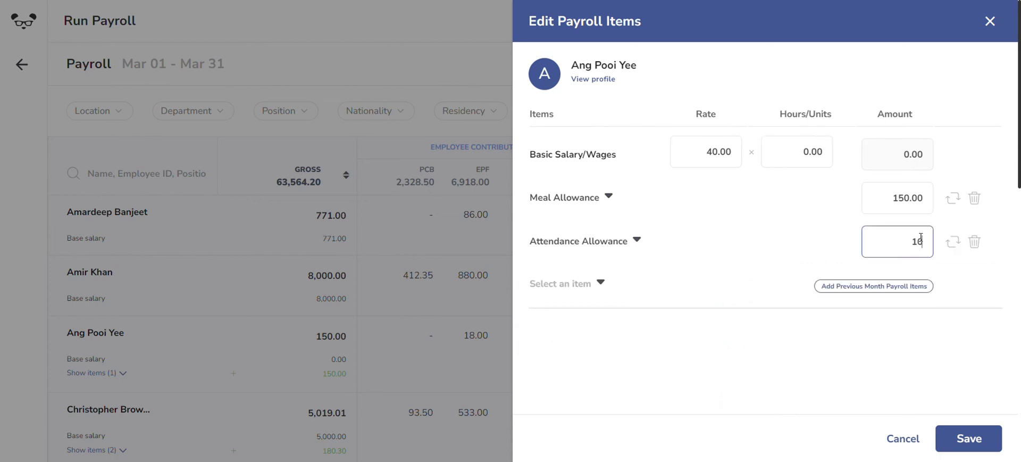
click(951, 436)
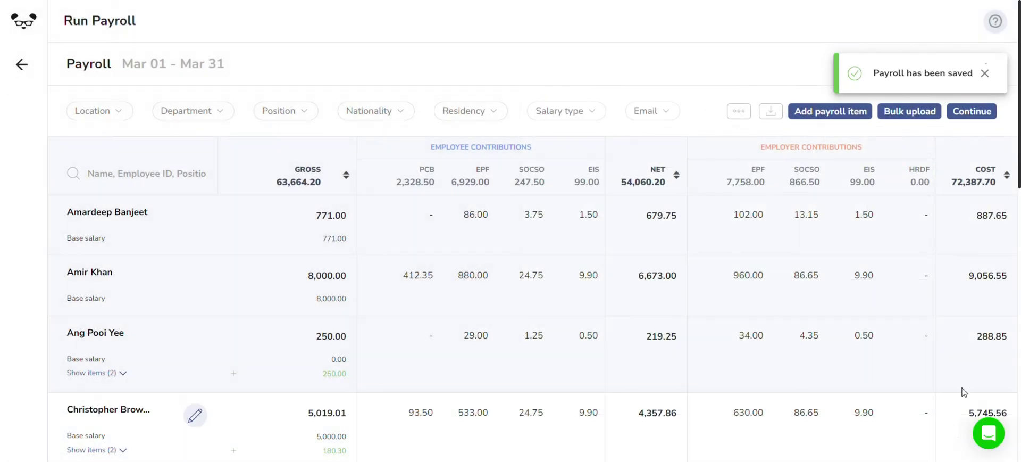
Step: Add a 300.00 Education Allowance to all 13 employees as one bulk payroll item
click(871, 113)
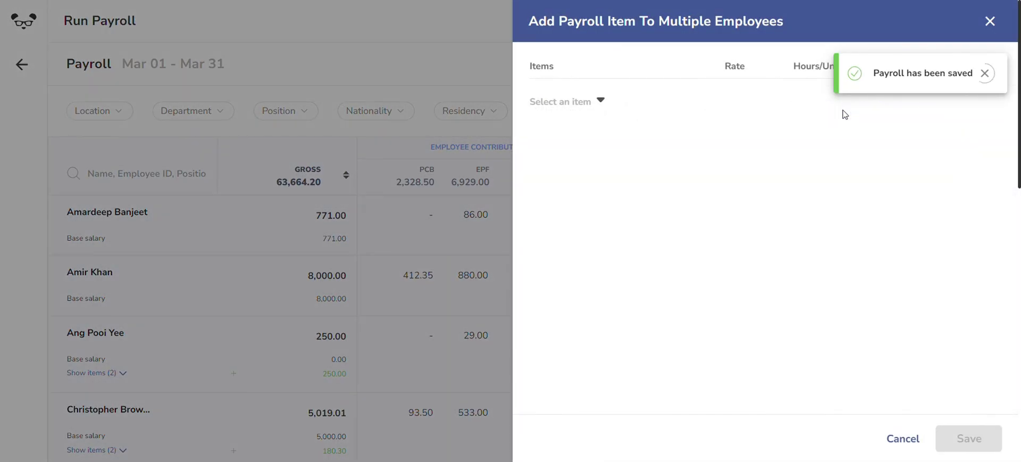
click(594, 102)
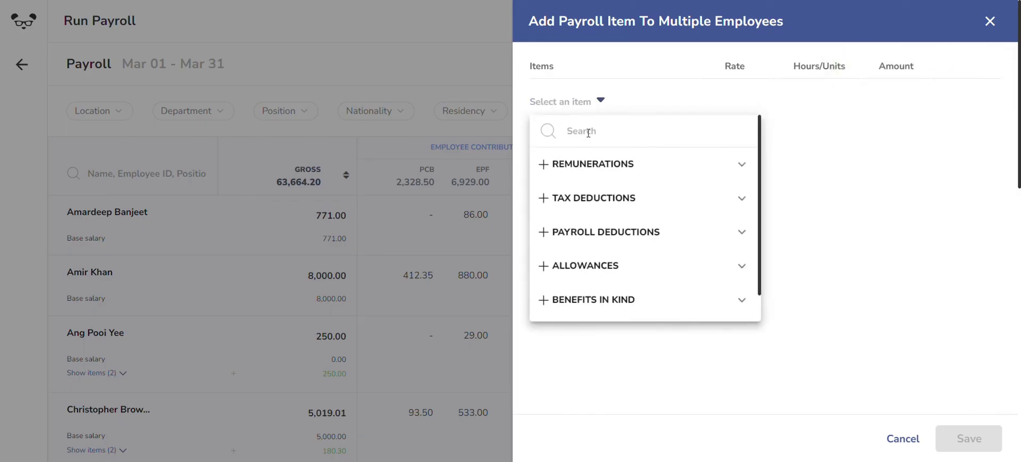
click(607, 268)
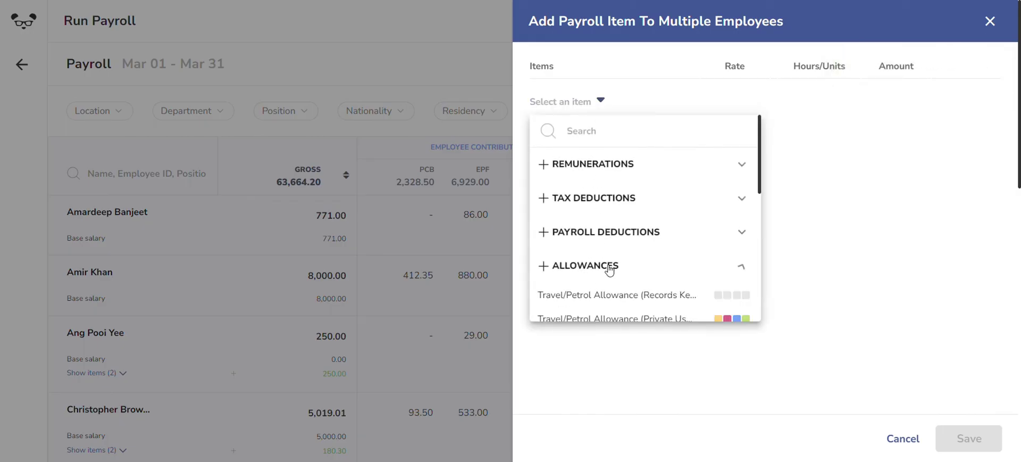
scroll(609, 271, down, 3)
click(609, 272)
click(917, 105)
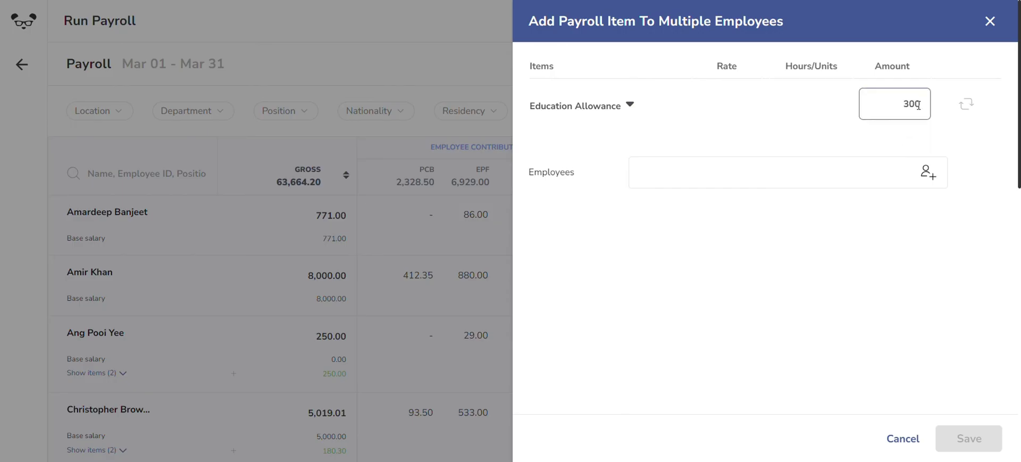
text(300)
click(928, 172)
click(283, 161)
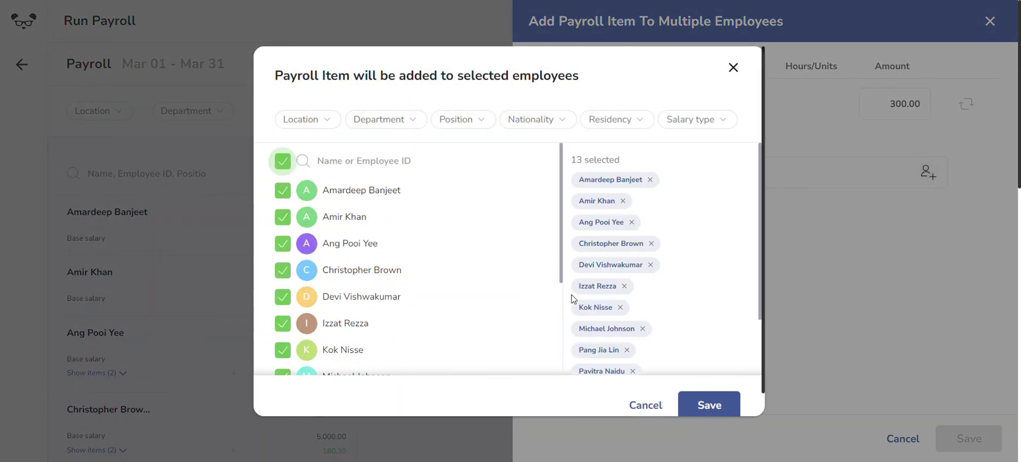
click(709, 405)
click(970, 438)
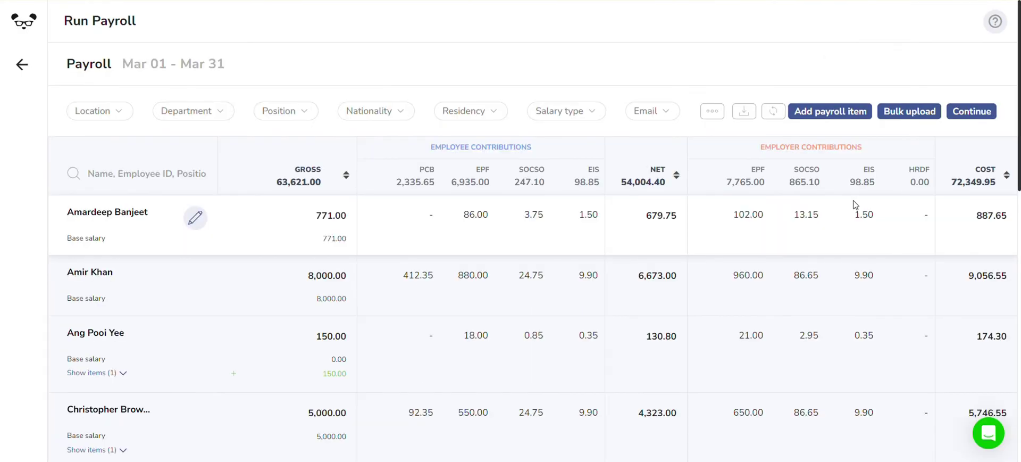
Step: Download the import template ee4b7a50d85c.xlsx via Bulk upload, then close the dialog without uploading
click(906, 112)
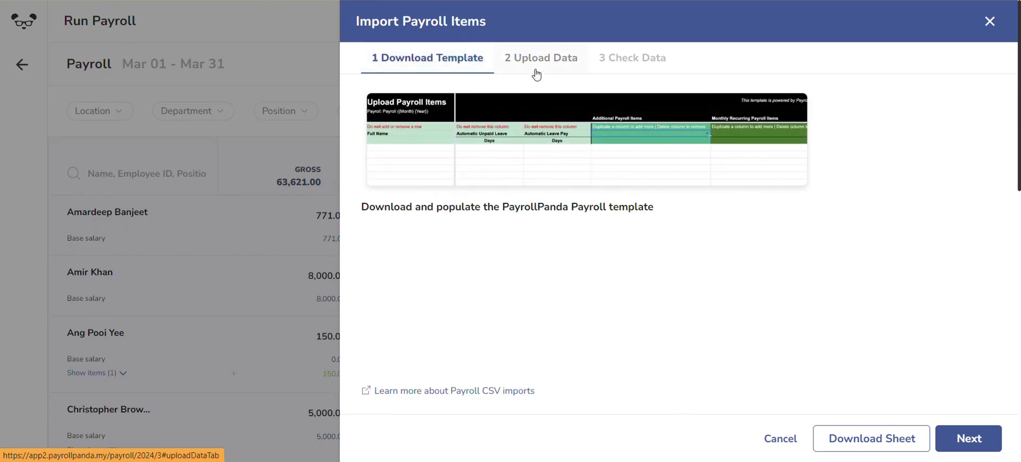
click(912, 446)
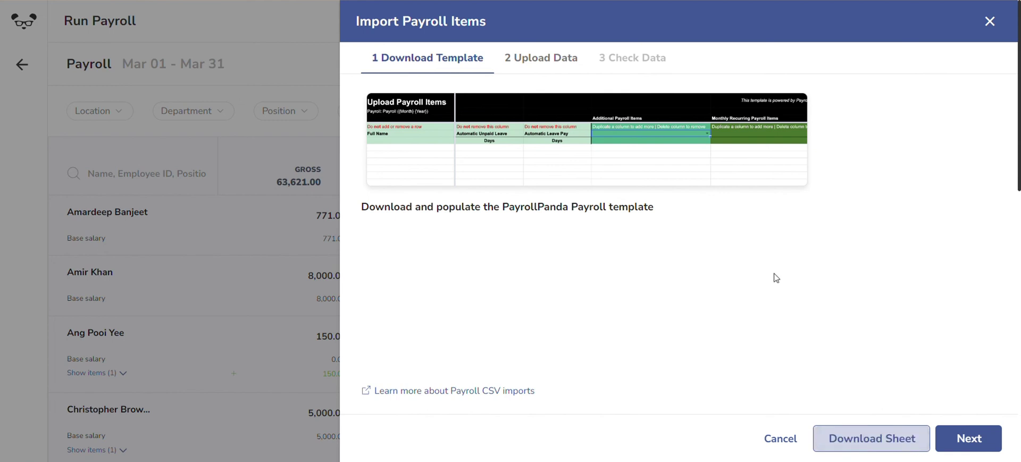
click(532, 58)
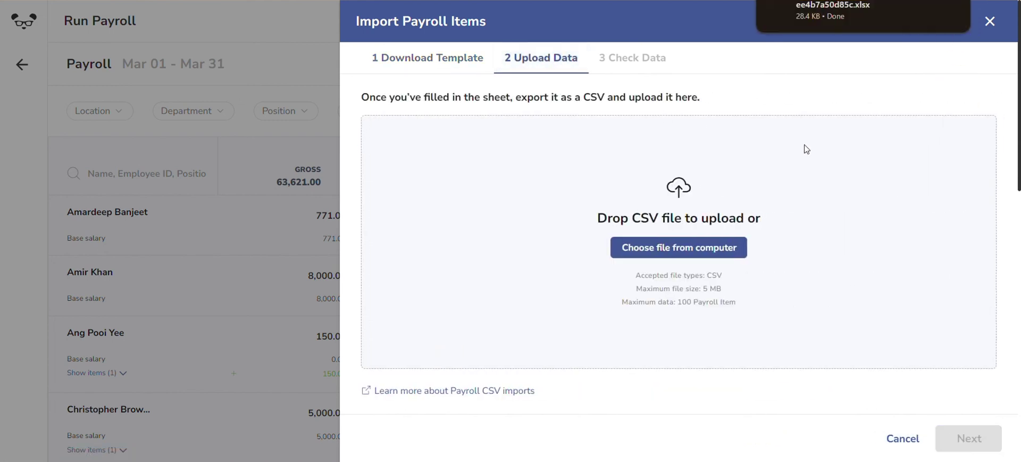
click(990, 22)
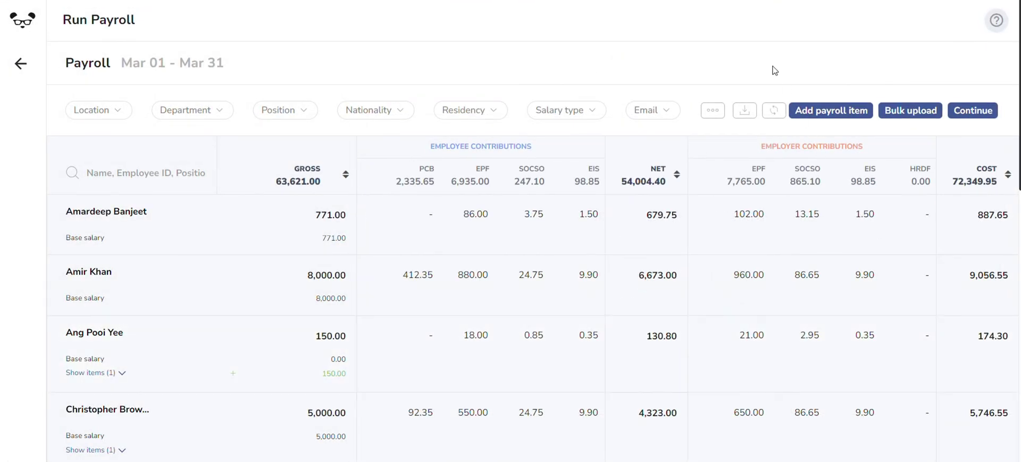
Step: Sync payroll data from Jibble and continue to the March approval summary
click(776, 113)
click(803, 124)
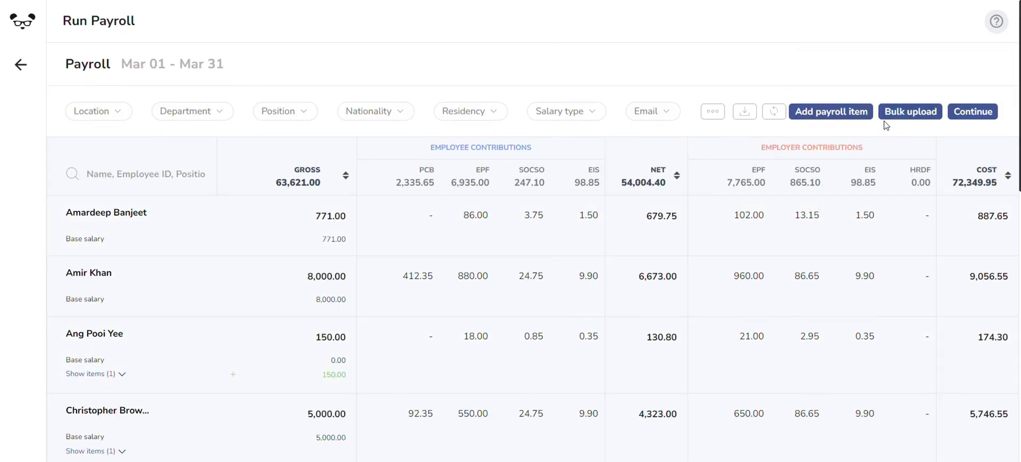
click(970, 114)
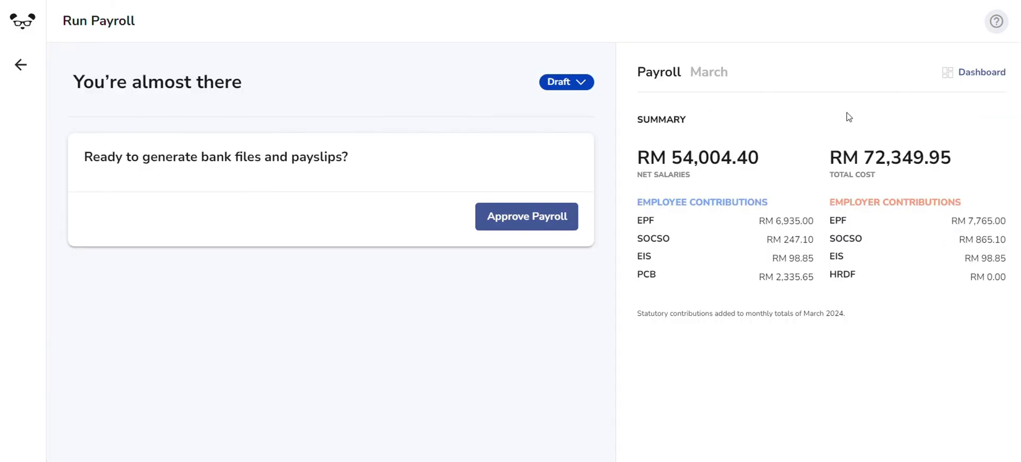
Step: Approve the March payroll and download the bank payment files with salary and statutory files included
click(560, 214)
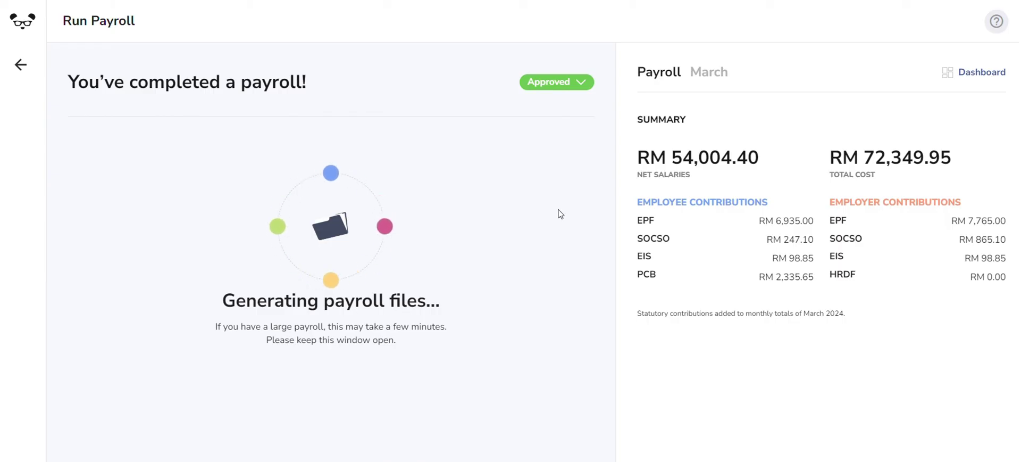
click(238, 214)
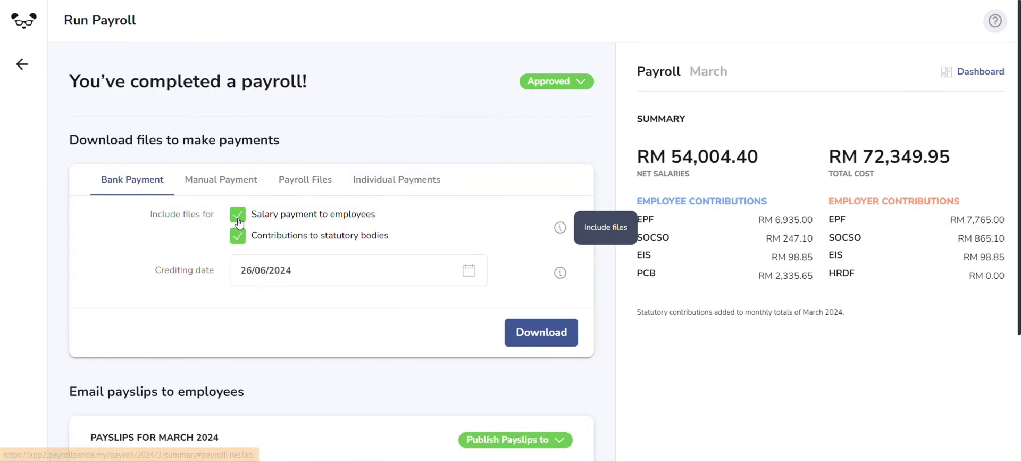
click(238, 235)
click(238, 236)
click(238, 214)
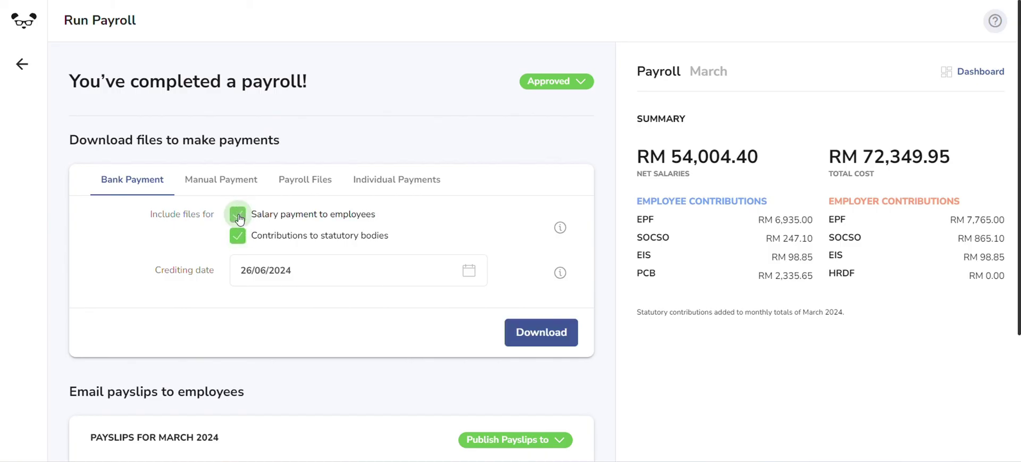
click(513, 324)
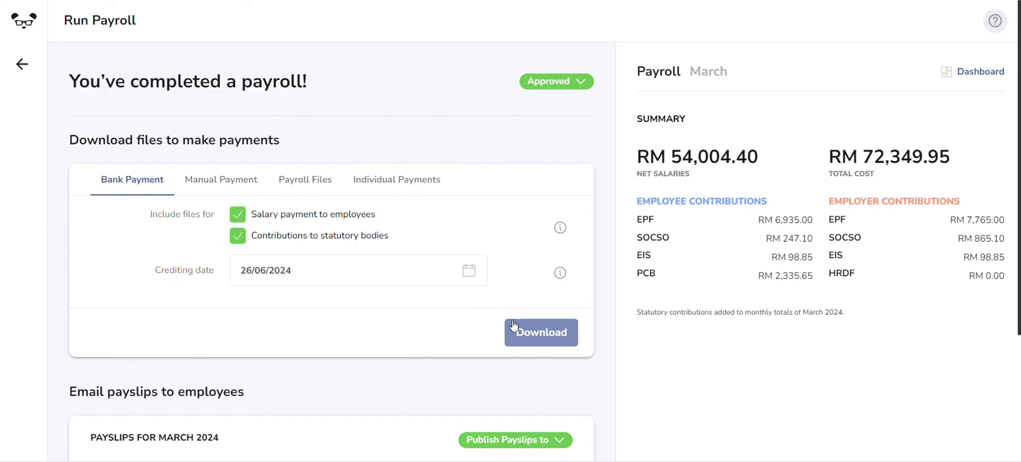
Step: Select the Payment Schedule, EPF and PCB manual payment files
click(243, 181)
click(104, 227)
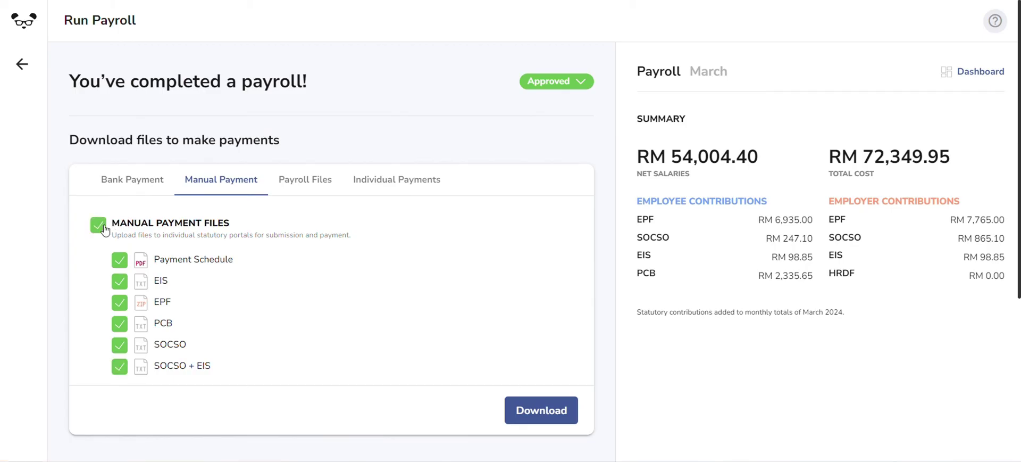
click(105, 228)
click(122, 261)
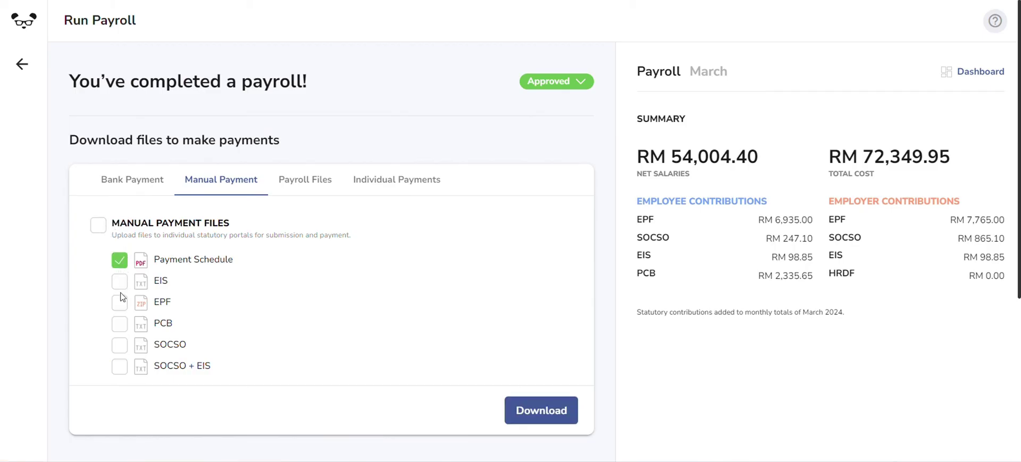
click(120, 302)
click(121, 325)
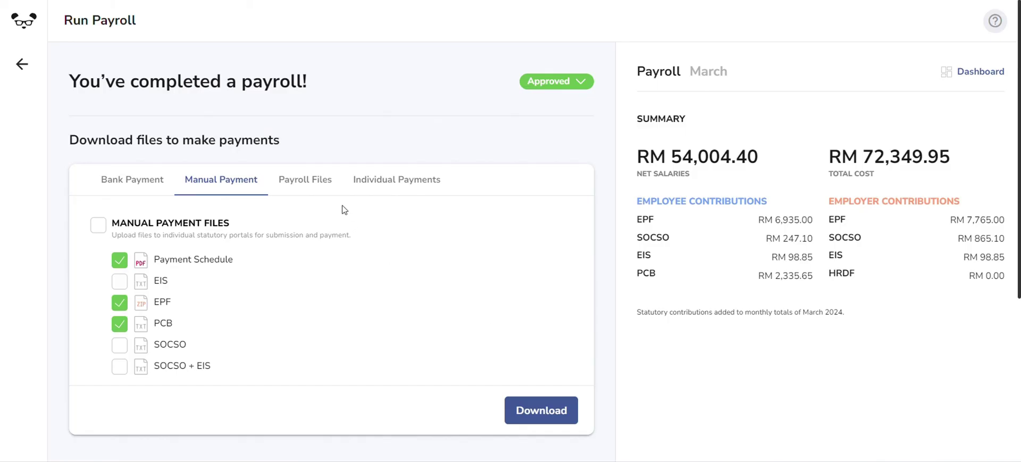
Step: Review the payroll files list, leaving none selected, then move to individual payments
click(326, 192)
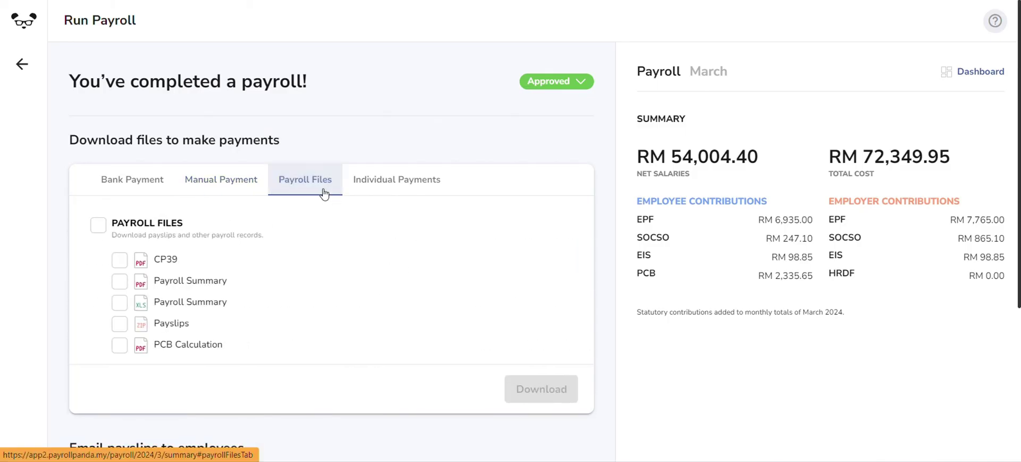
click(98, 225)
click(98, 225)
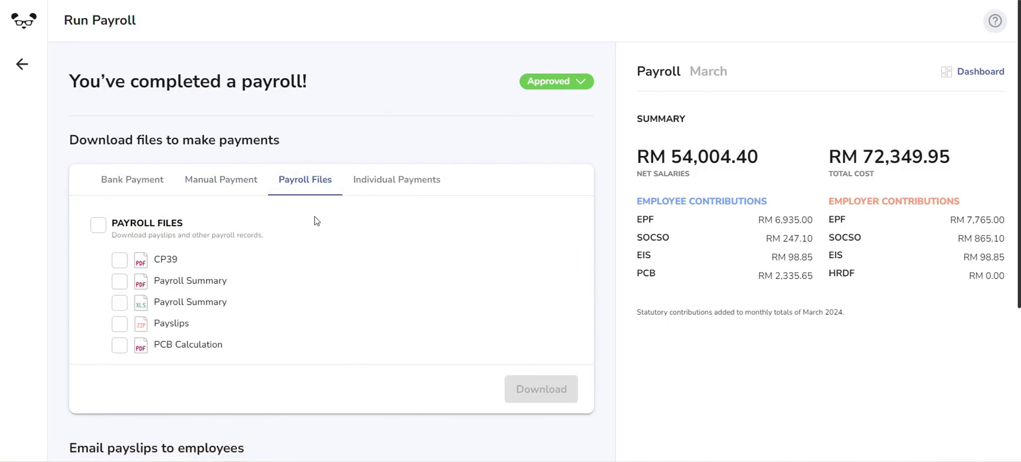
click(420, 192)
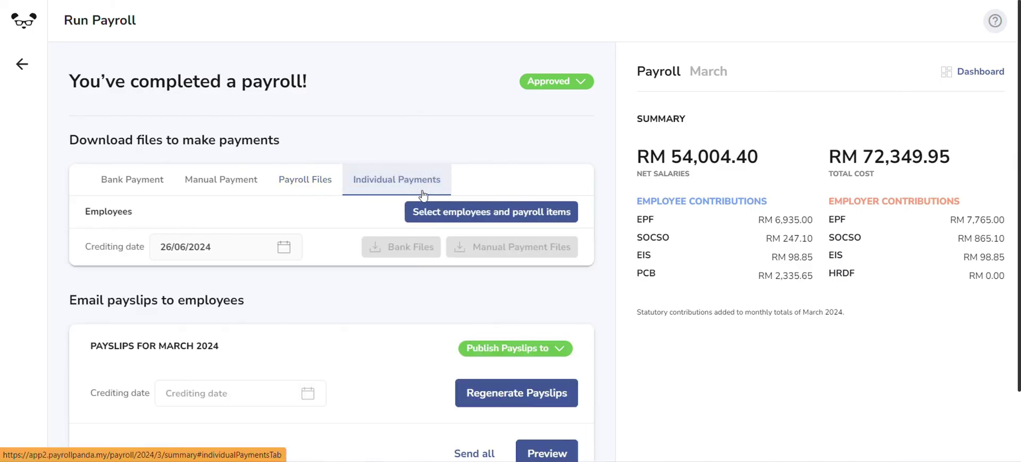
Step: Set up Salary payments for two employees under individual payments
click(494, 211)
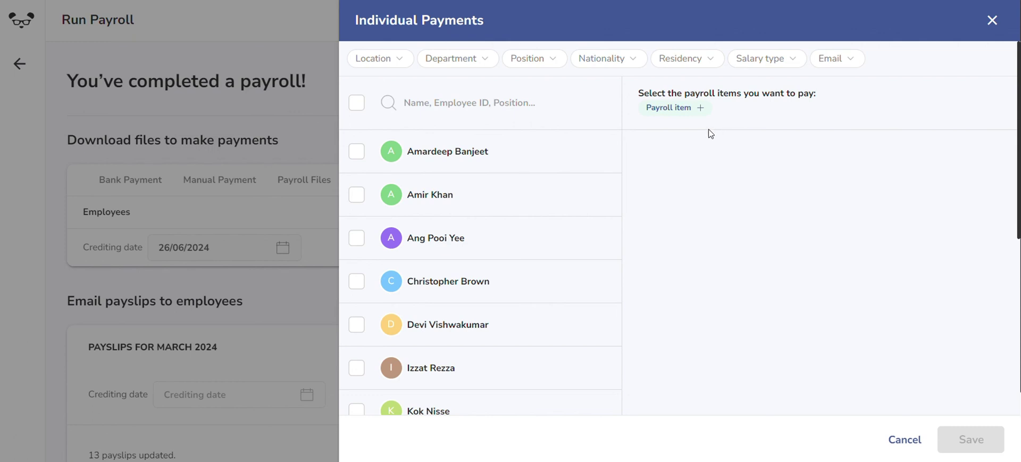
click(674, 108)
click(675, 166)
click(357, 194)
click(356, 281)
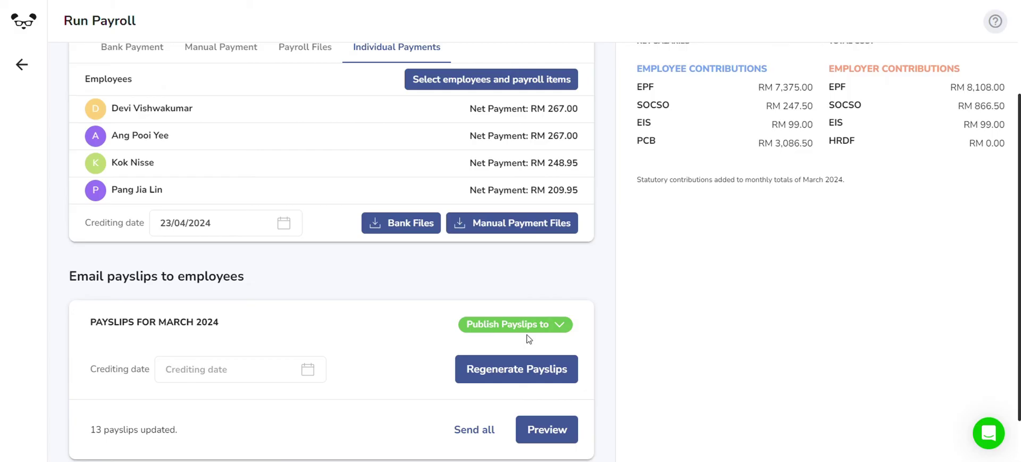
Step: Publish one employee's March payslip with Password Protect, then close the payslips panel
click(532, 429)
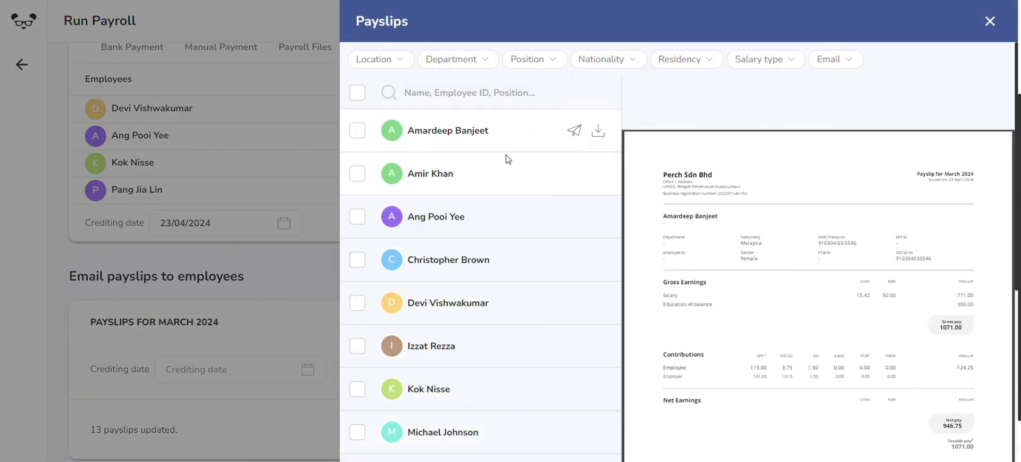
click(497, 219)
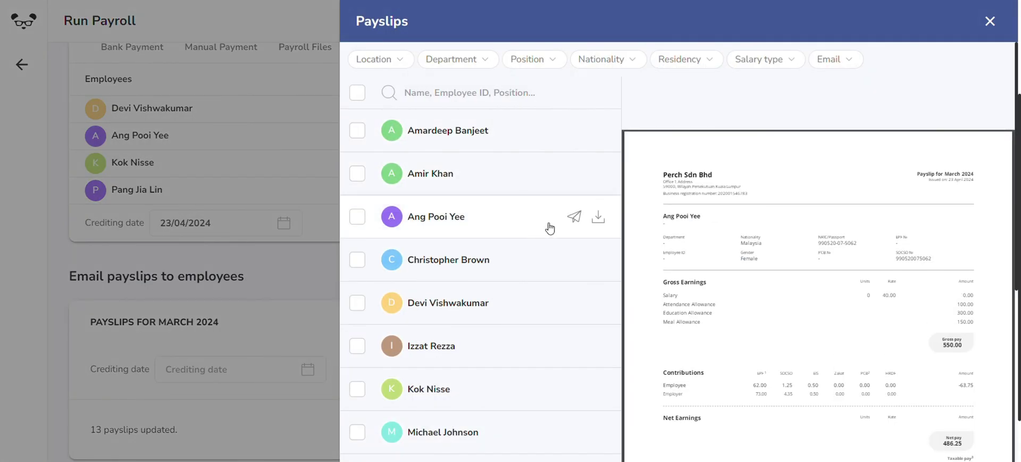
click(575, 218)
click(368, 237)
click(630, 284)
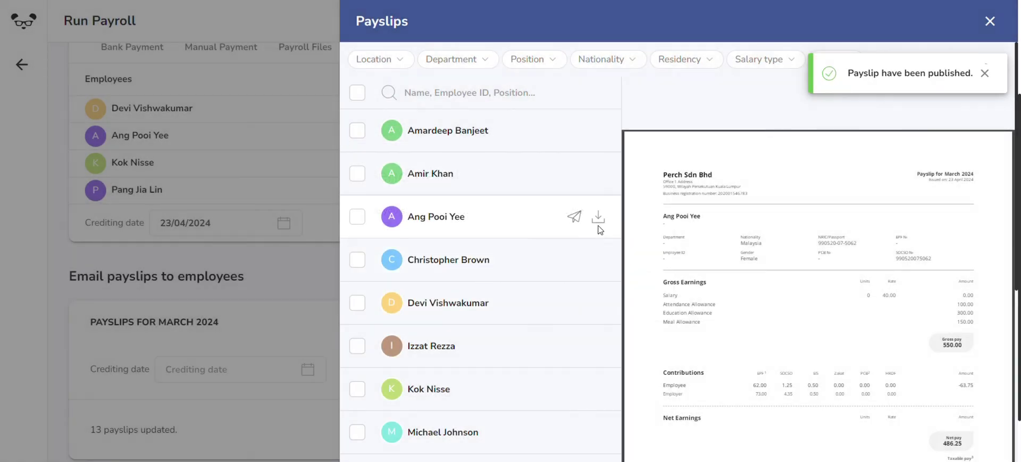
click(991, 22)
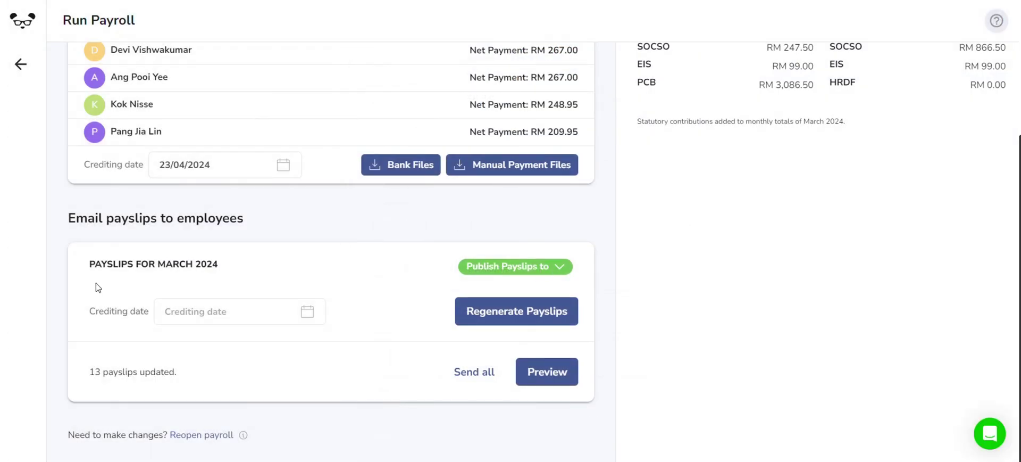
click(553, 267)
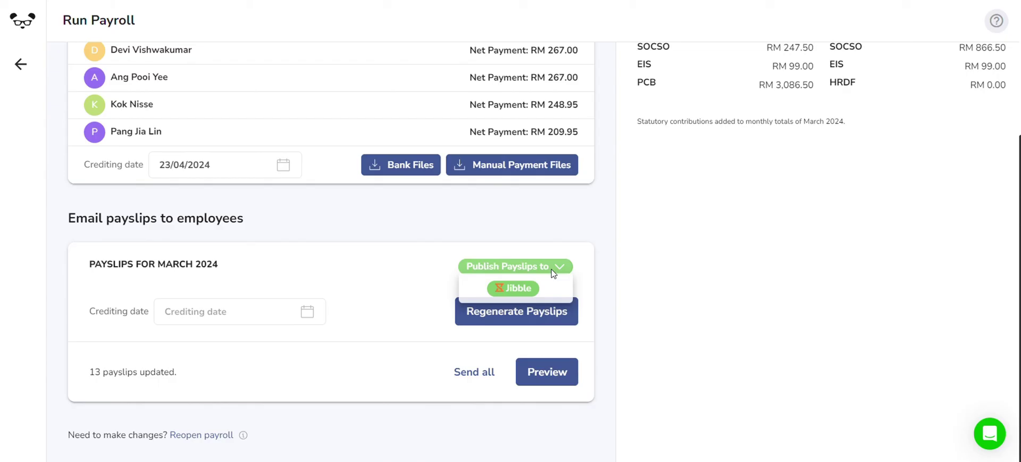
click(524, 290)
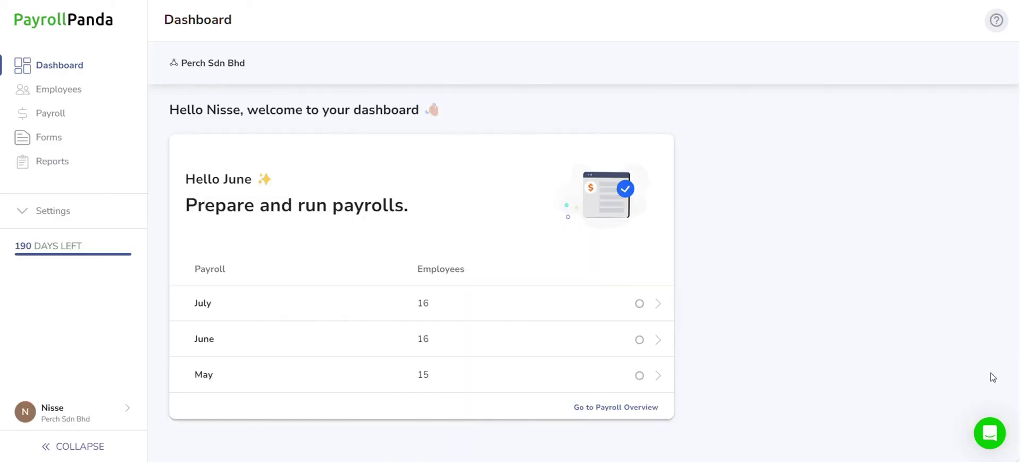
Step: Browse the Form EA employee list and LHDN Audit forms, then go to the Payroll report
click(94, 139)
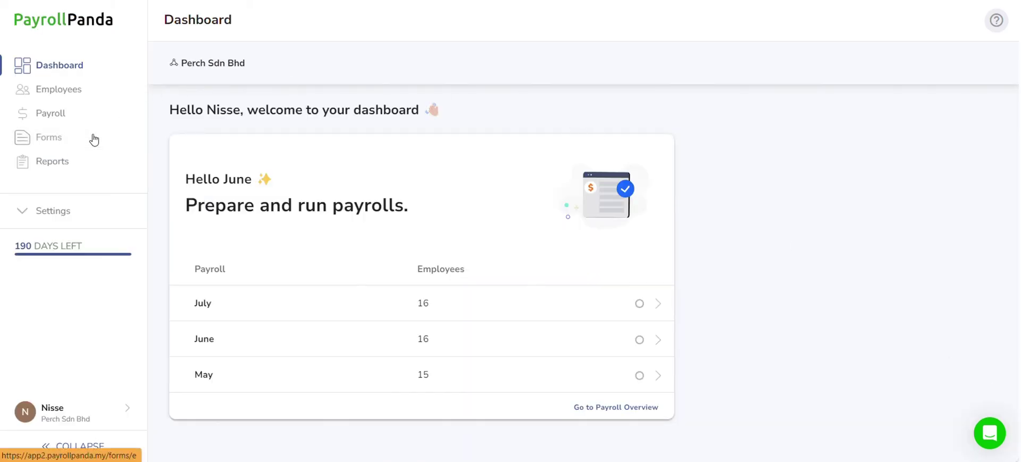
click(266, 68)
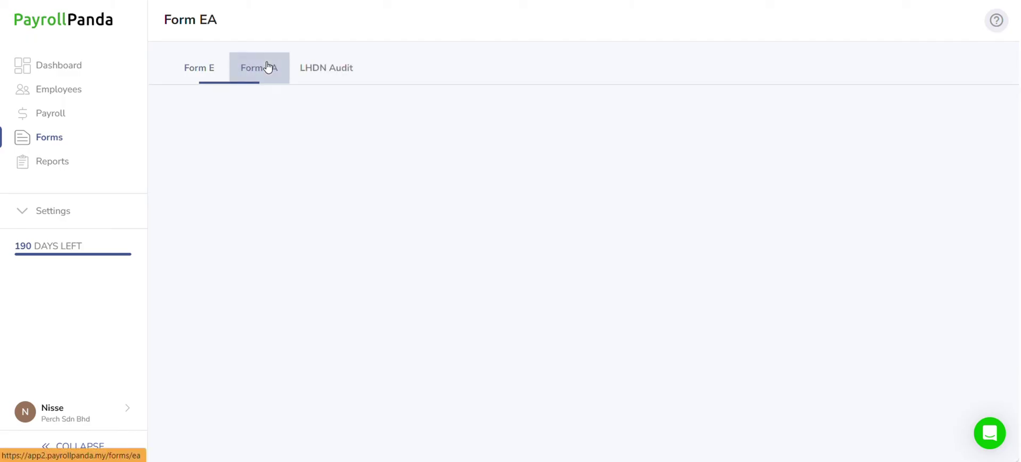
scroll(468, 210, down, 10)
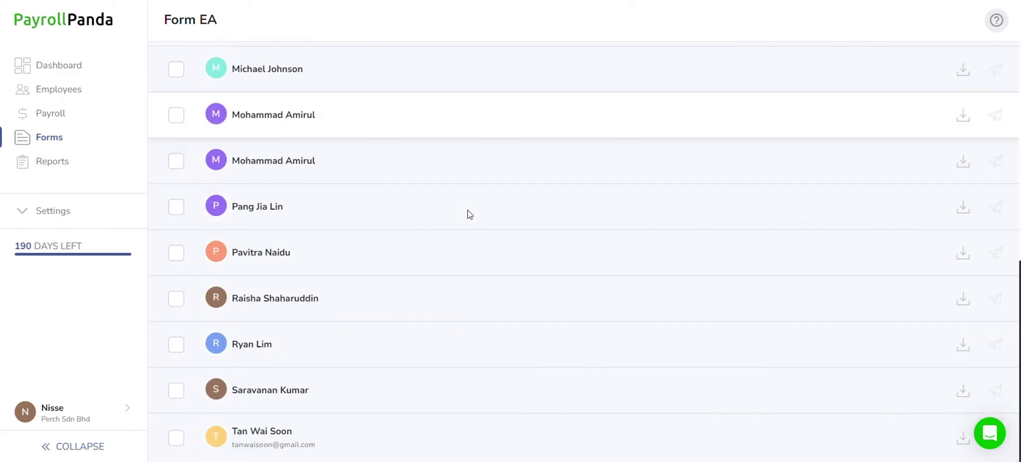
scroll(468, 209, up, 8)
scroll(468, 210, up, 2)
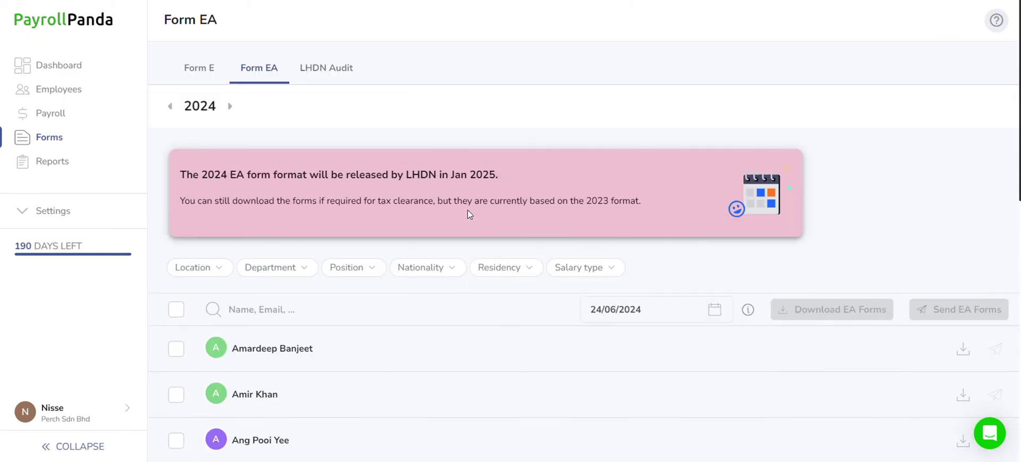
click(349, 81)
click(69, 166)
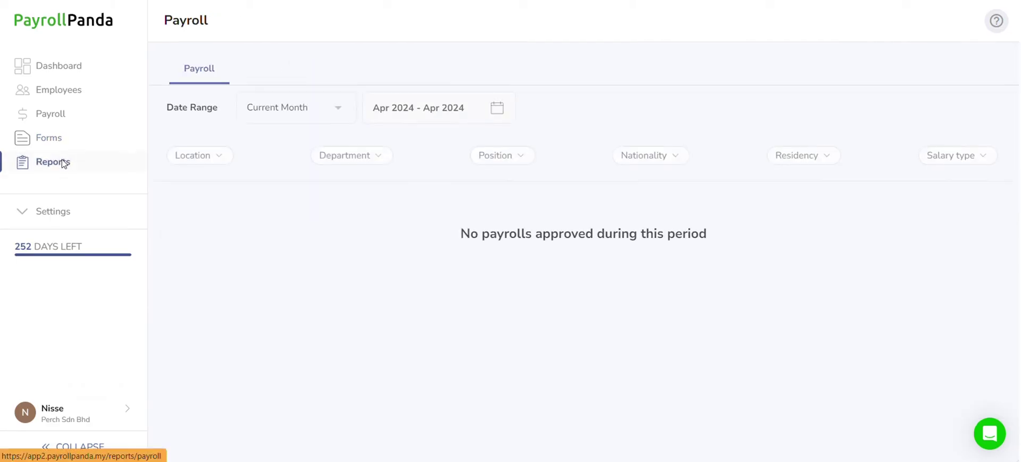
Step: Set the report range to Last Month, trying then clearing the Location 1 and Finance filters
click(283, 114)
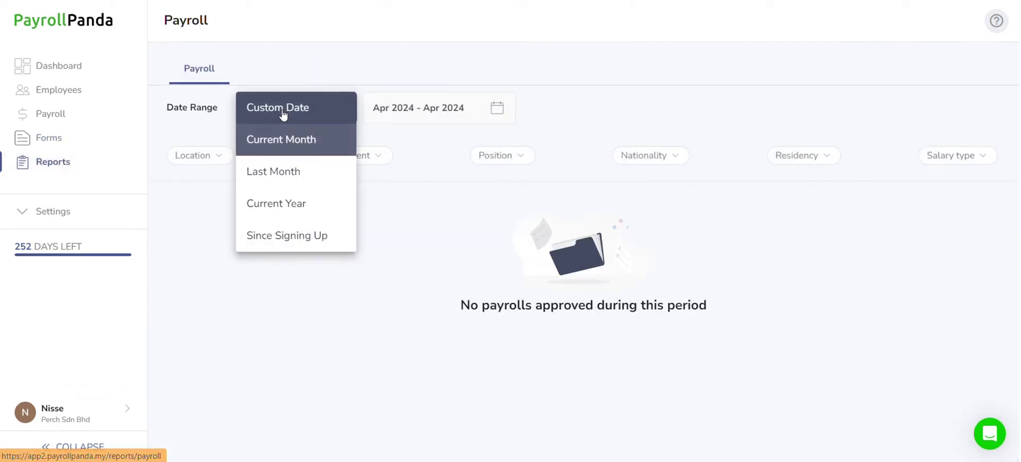
click(282, 166)
click(218, 155)
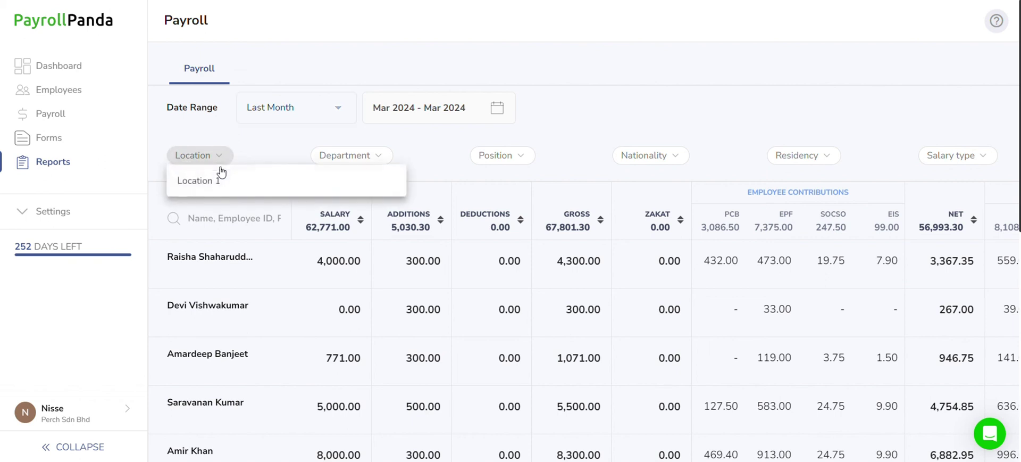
click(277, 181)
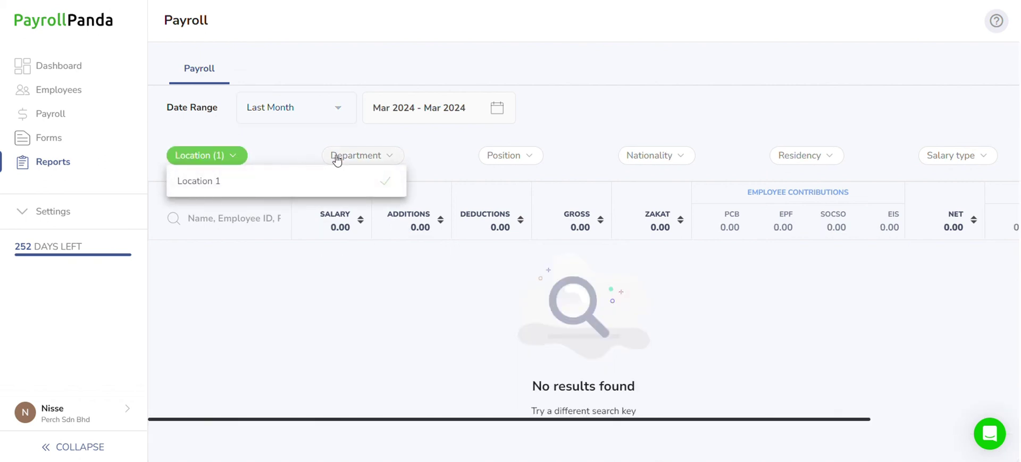
click(220, 178)
click(344, 156)
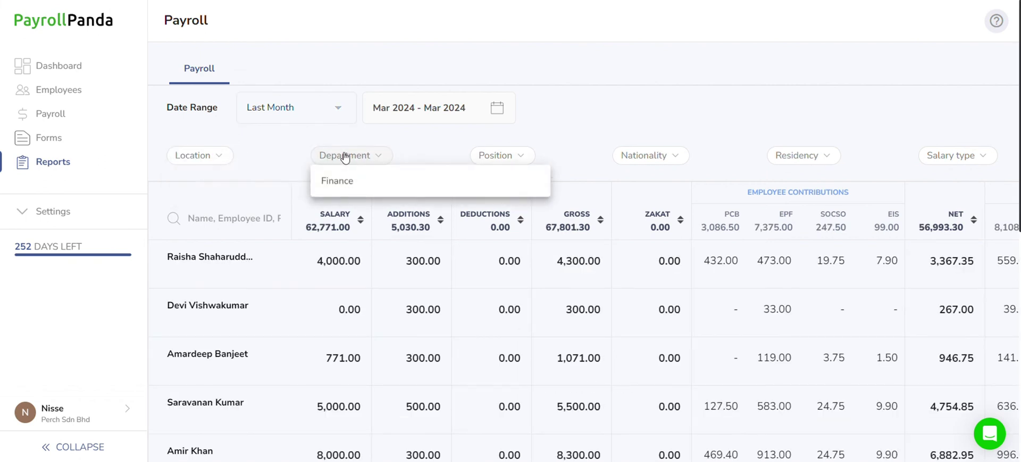
click(351, 183)
click(351, 184)
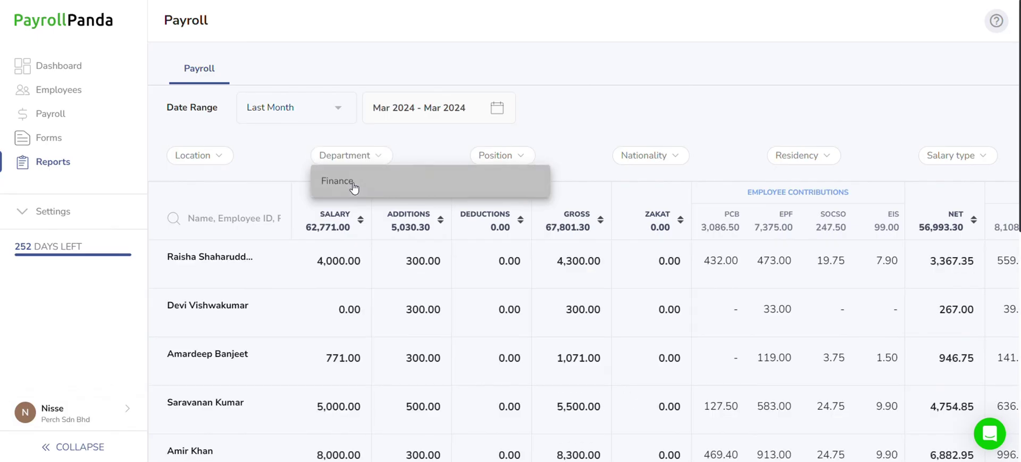
Step: Filter the report to Malaysian nationality and Resident residency
click(503, 158)
click(503, 159)
click(641, 157)
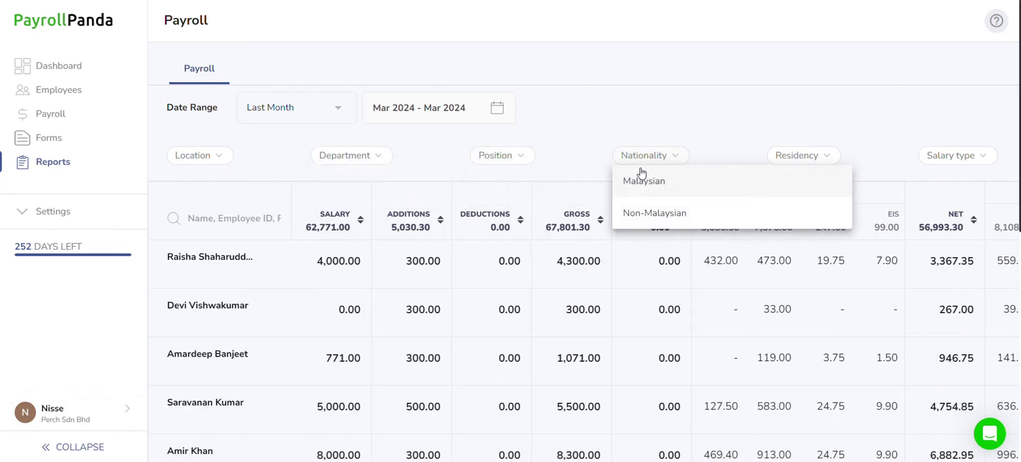
click(644, 184)
click(796, 155)
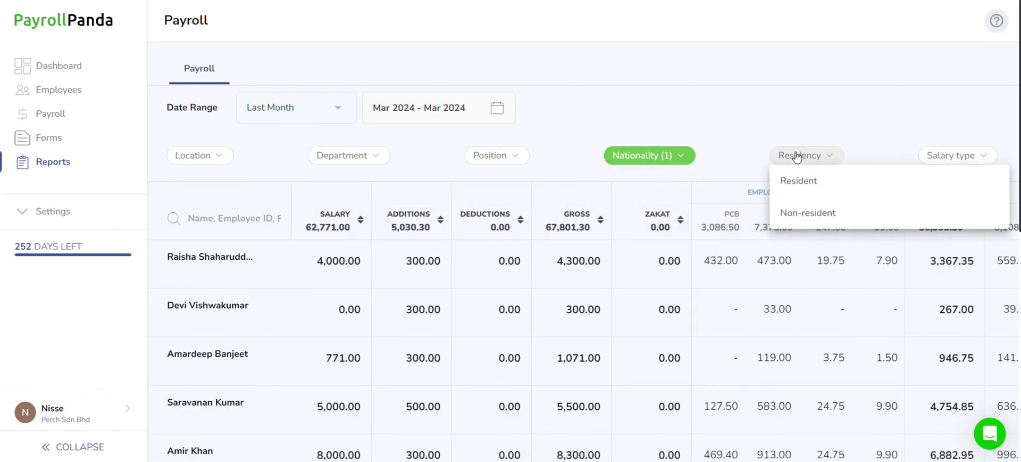
click(798, 182)
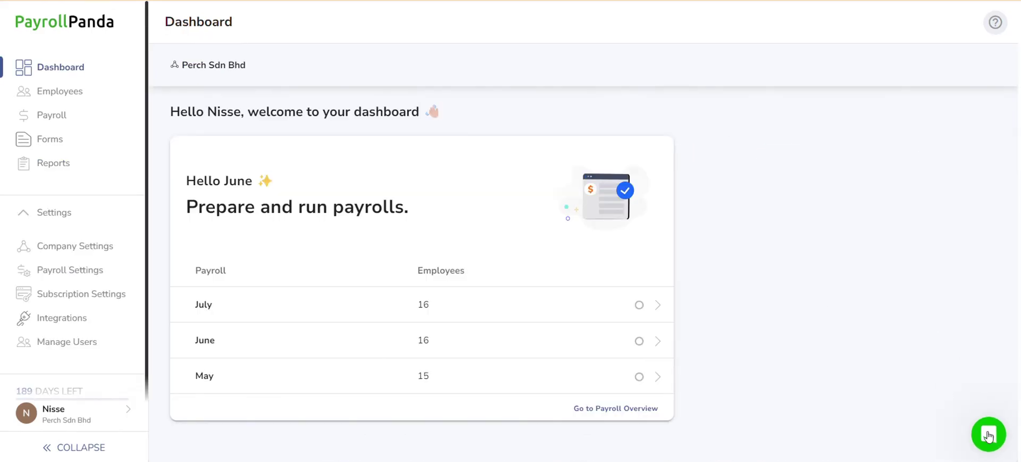
Step: Open the help chat, then view the demo request form on the PayrollPanda website
click(989, 435)
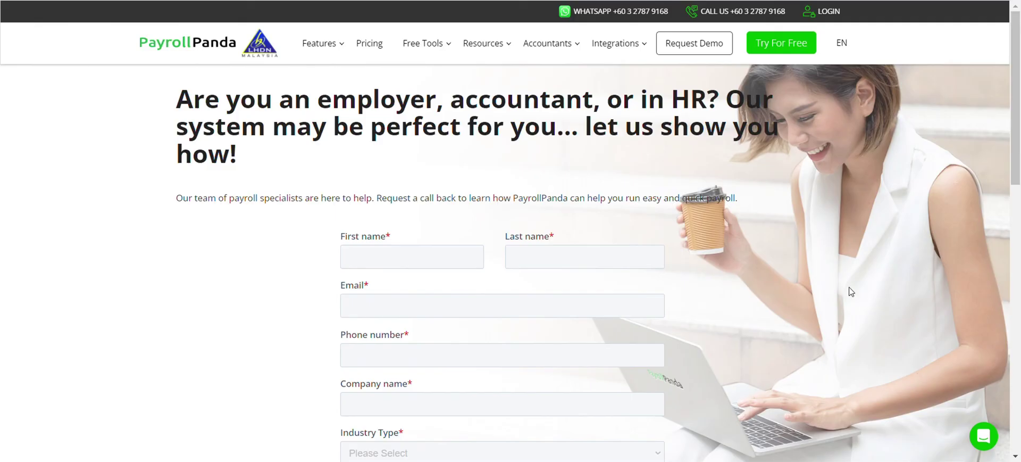
scroll(800, 276, down, 5)
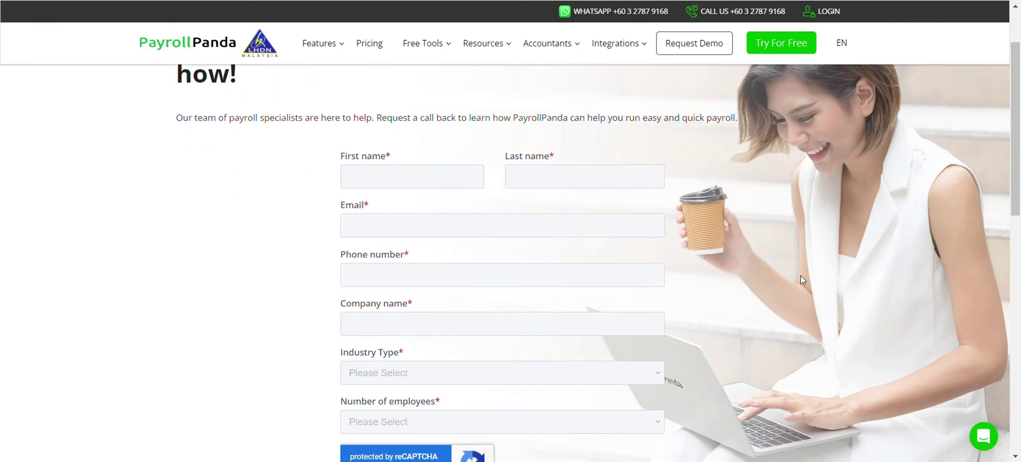
scroll(801, 276, up, 4)
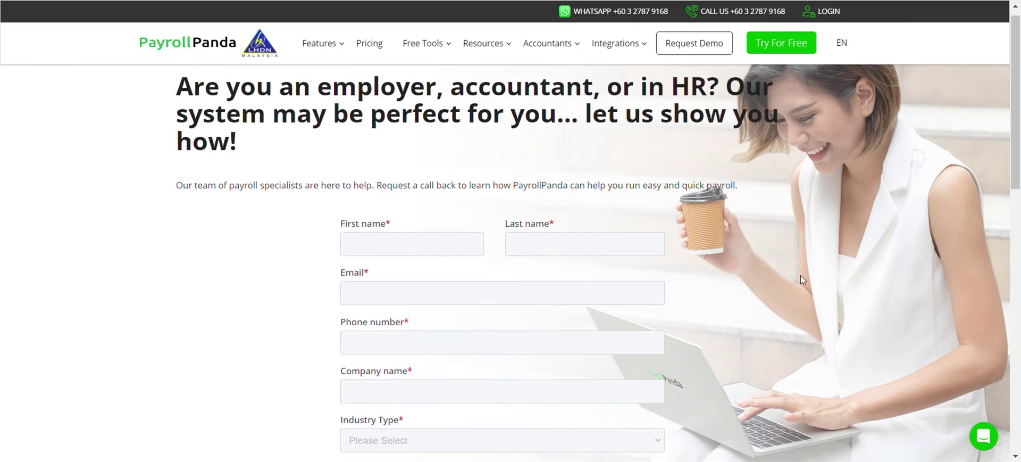